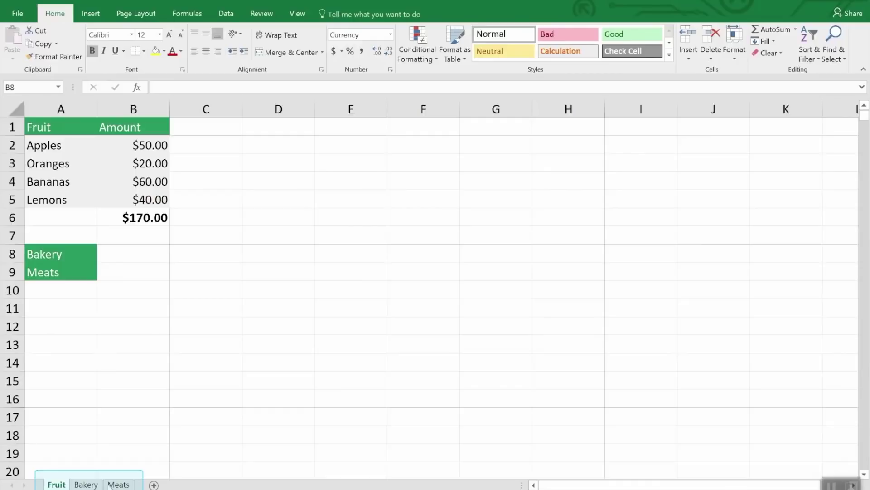
Create a copy of the Fruit sheet within Inventory.xlsx, placed before the original Fruit sheet
click(119, 484)
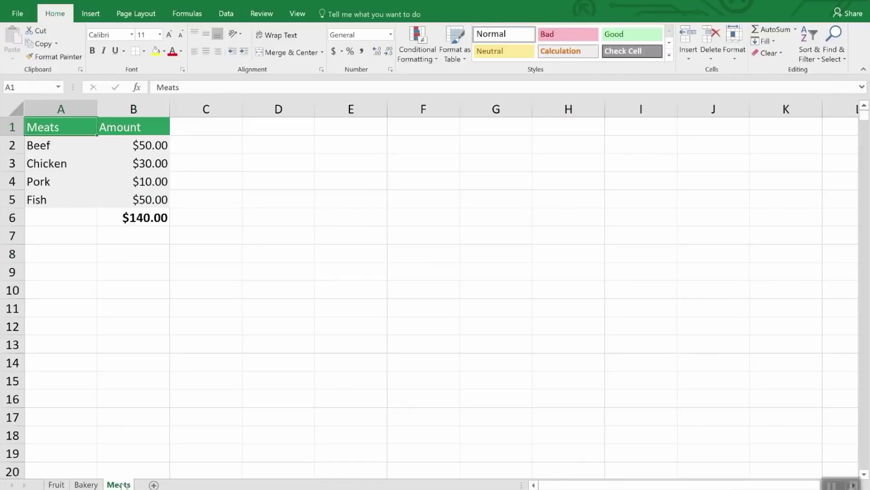
click(61, 484)
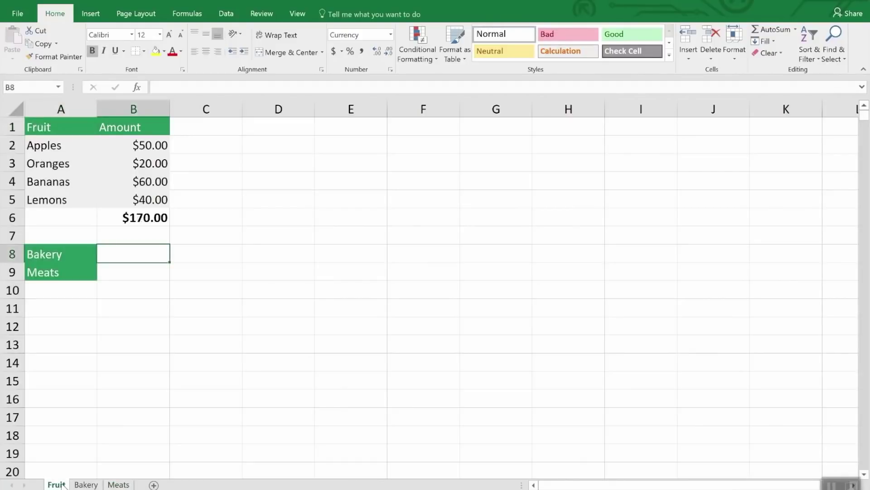
right_click(62, 484)
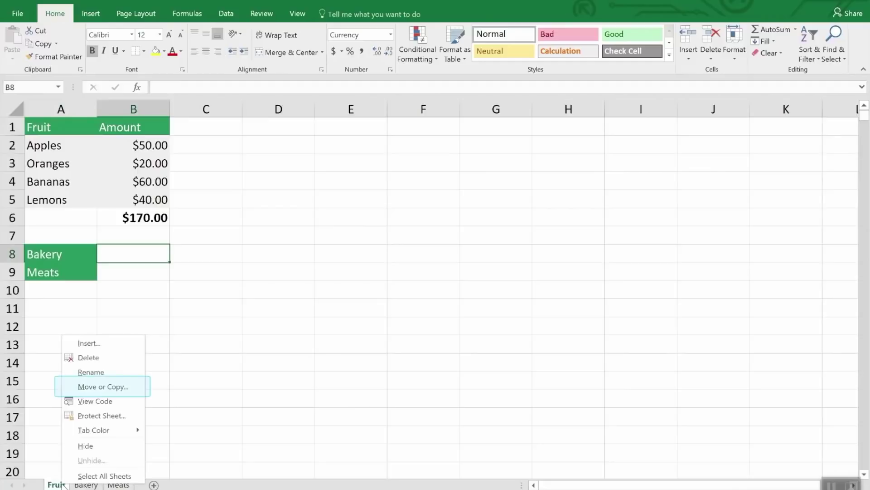
click(111, 389)
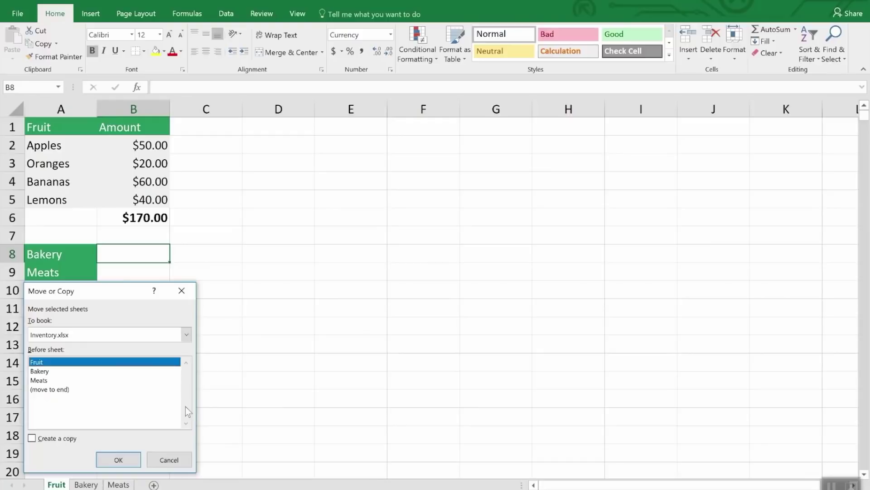
click(52, 441)
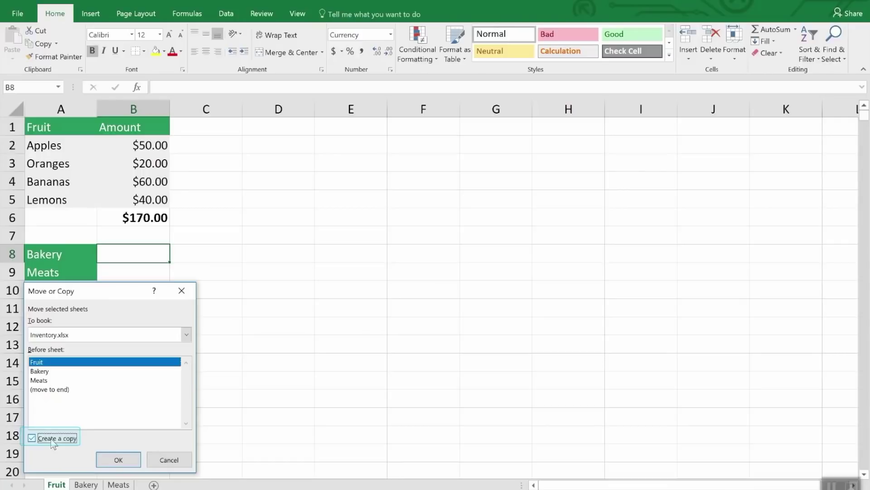
click(116, 461)
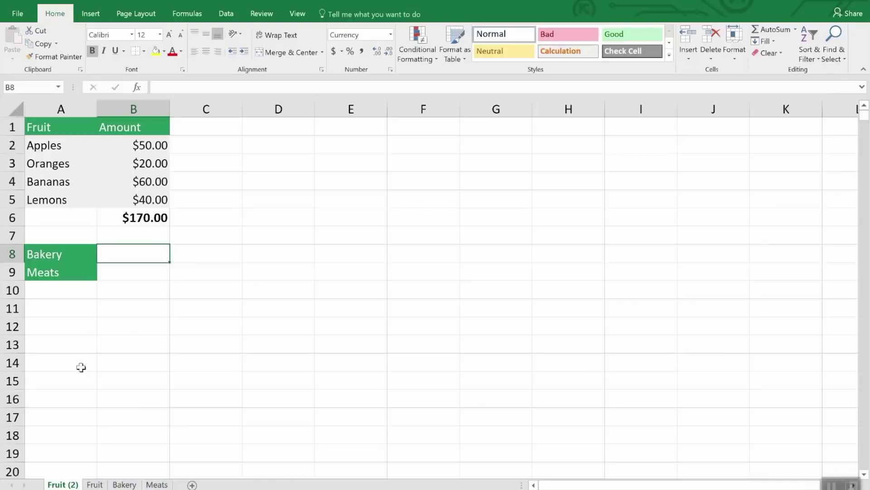
Delete the duplicated Fruit (2) sheet permanently from the workbook
right_click(63, 484)
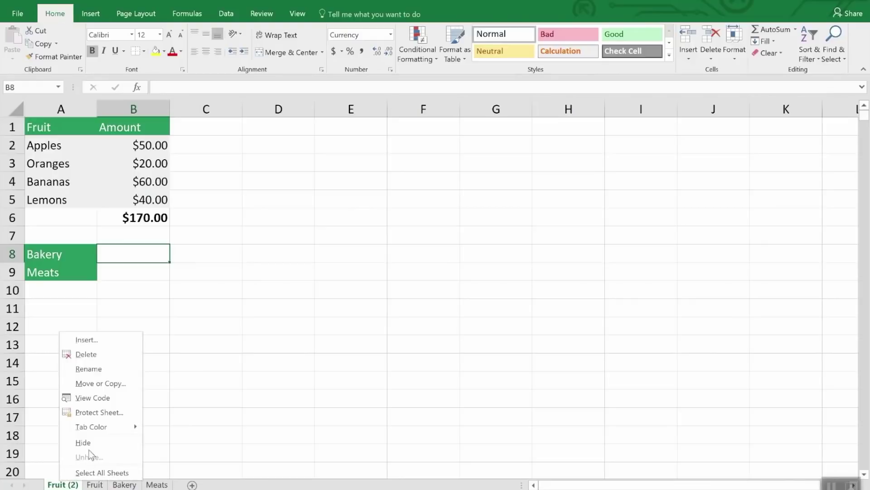
click(93, 350)
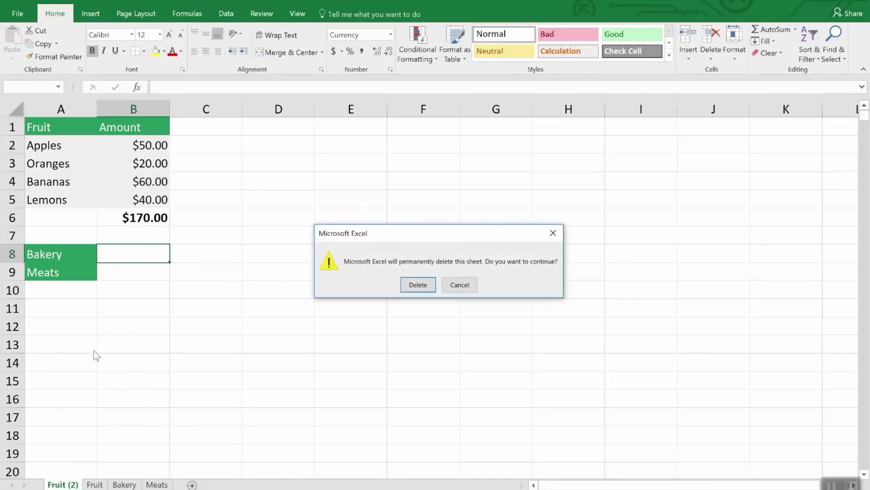
click(408, 288)
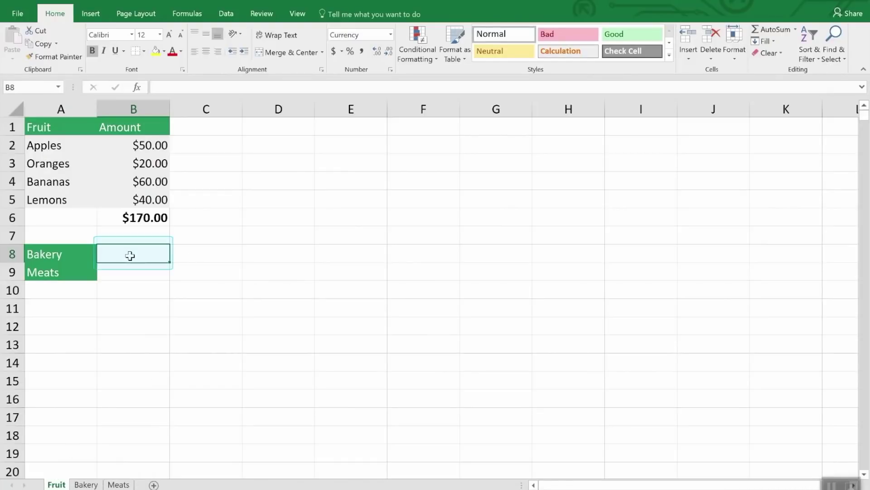
Enter a SUM formula in B8 of the Fruit sheet that references the Bakery sheet's total in cell B7
text(=)
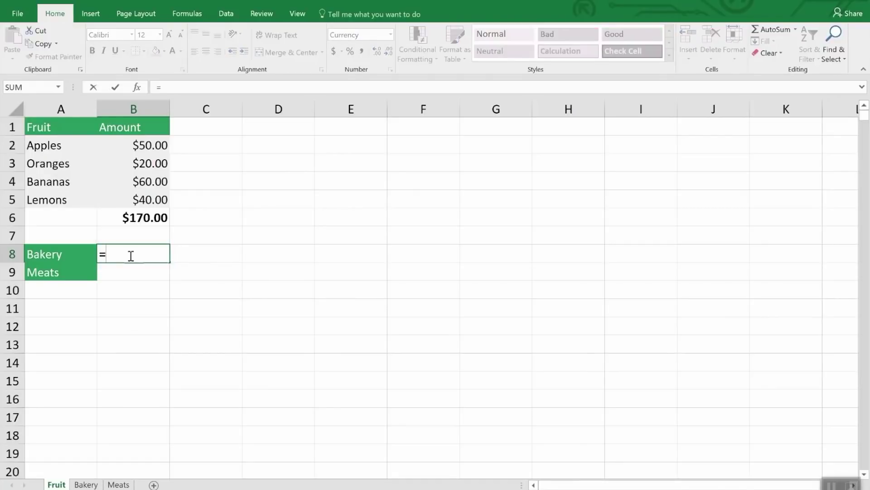
text(su)
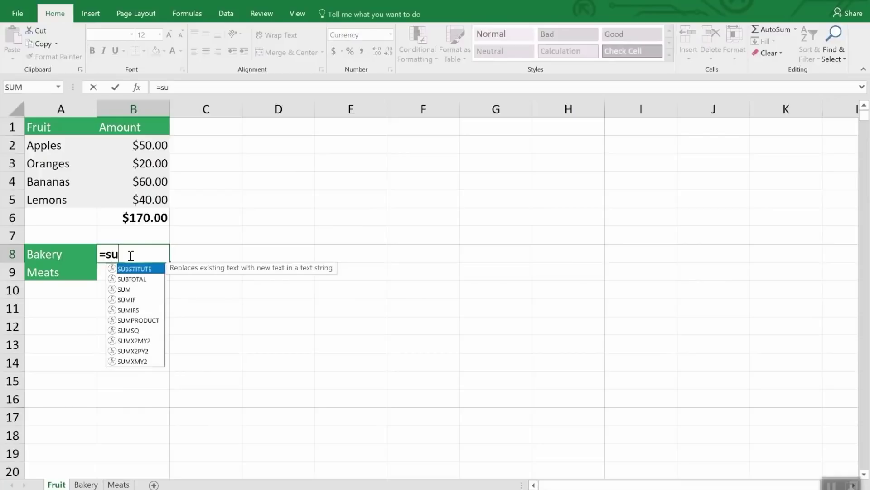
text(m()
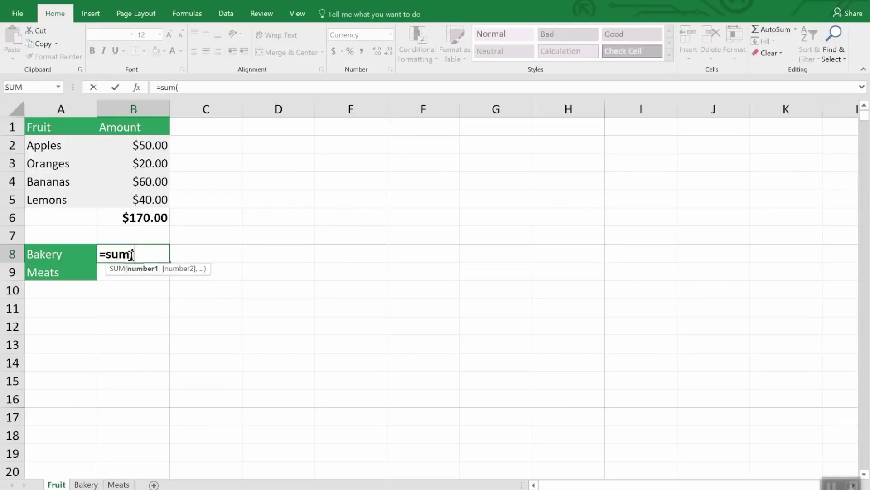
click(87, 484)
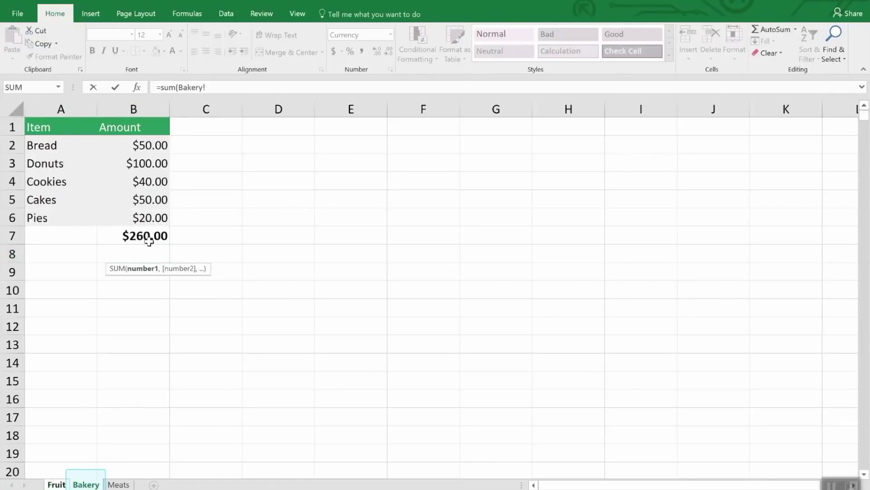
click(152, 234)
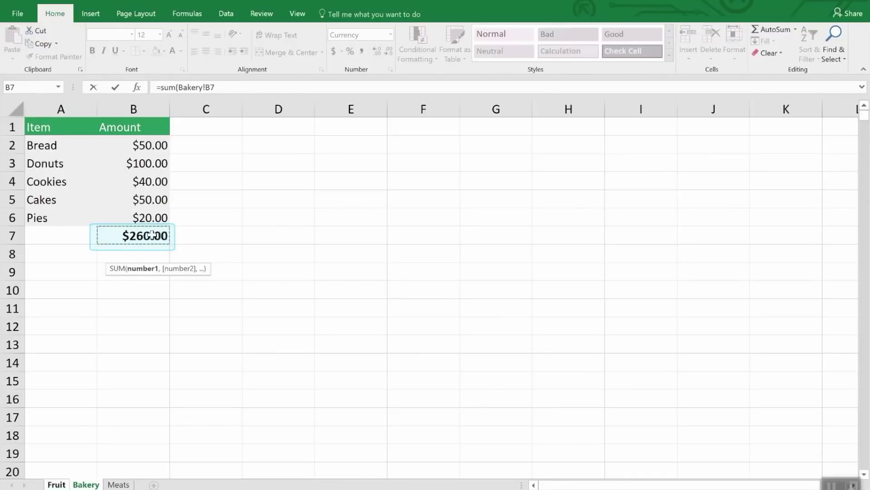
key(Return)
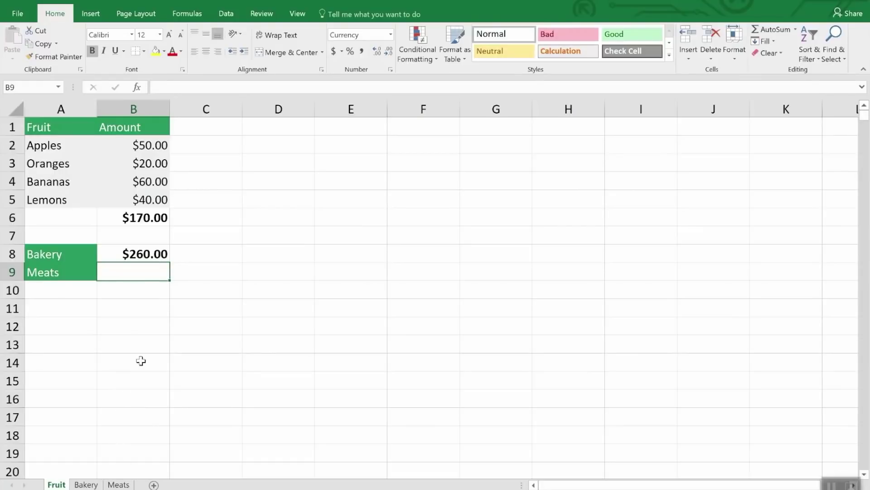
Enter a SUM formula in B9 of the Fruit sheet that adds the Chicken and Fish amounts, Meats!B3 and Meats!B5
text(=sum)
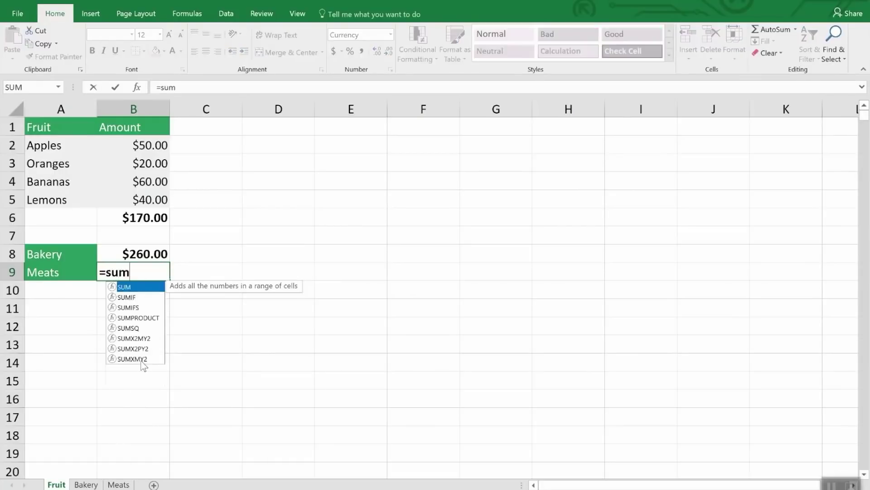
text(()
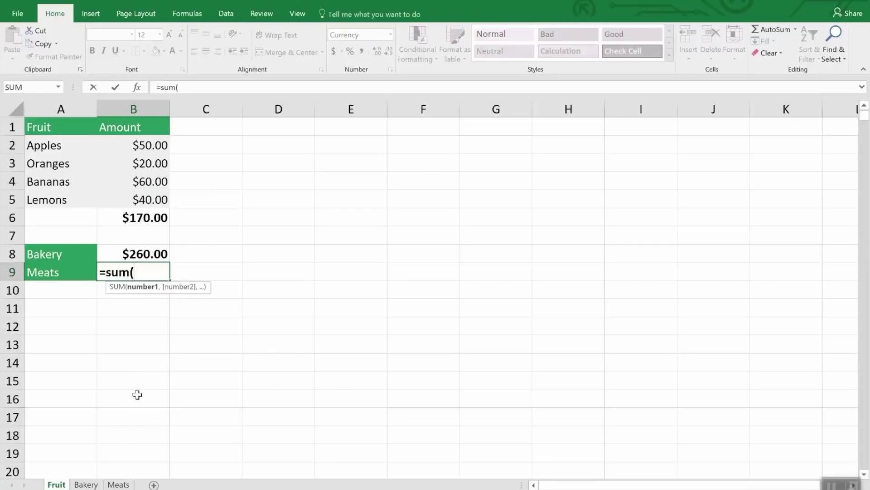
click(125, 484)
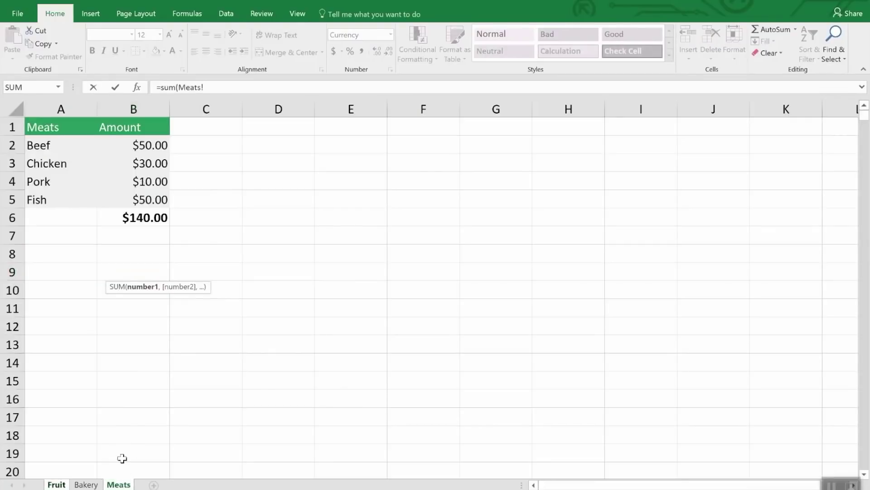
click(155, 164)
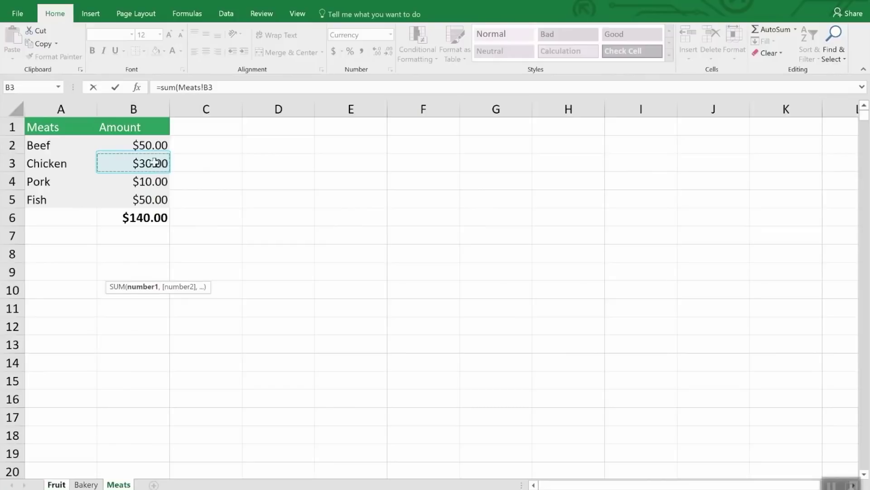
text(,)
click(157, 200)
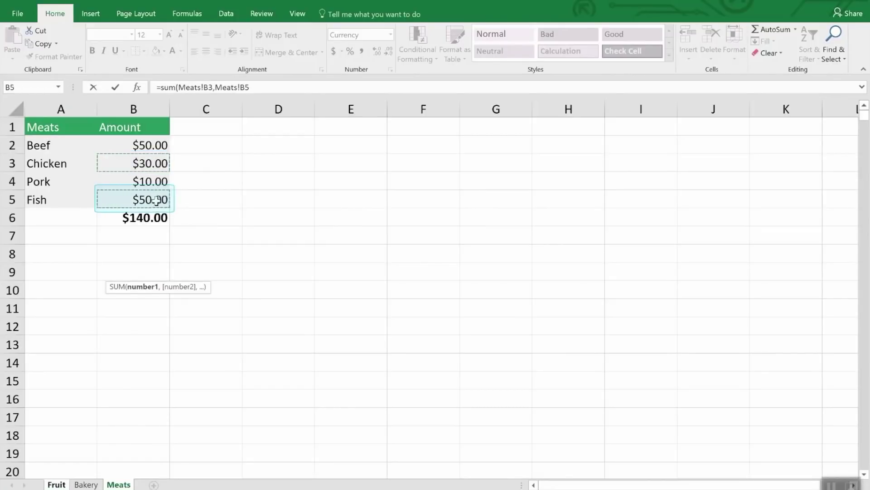
key(Return)
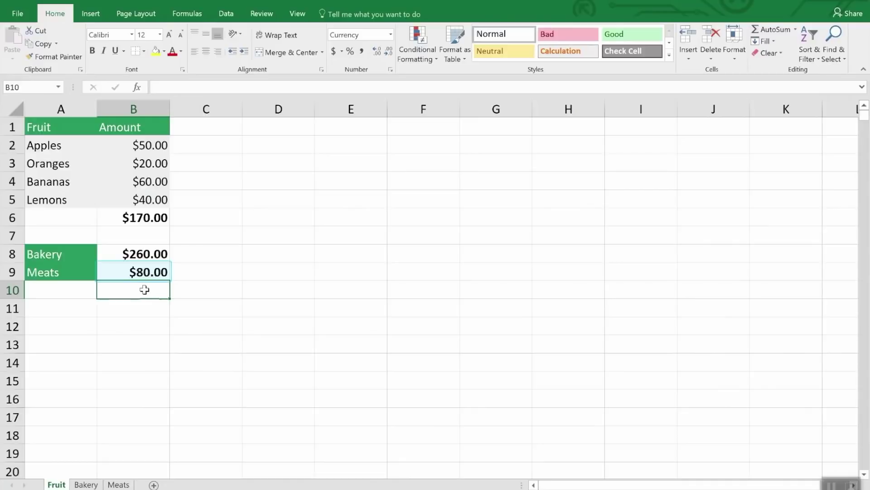
Edit the SUM formula in B8 of the Fruit sheet so that its sheet reference points to Meats, giving Meats!B7
click(145, 254)
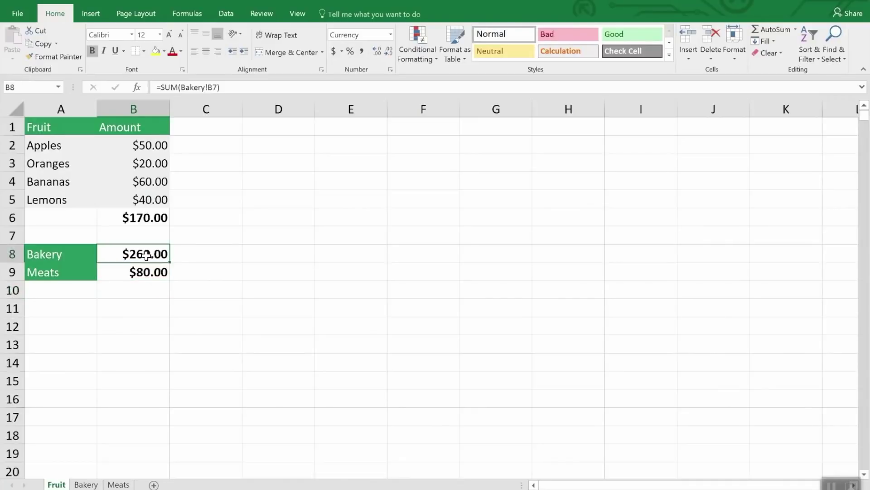
click(240, 88)
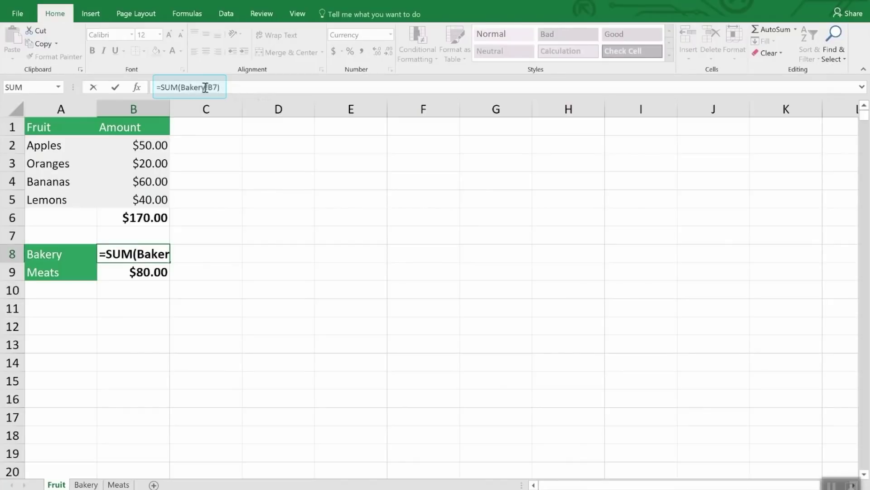
mouse_move(209, 87)
mouse_down()
mouse_move(181, 87)
mouse_move(210, 91)
mouse_up()
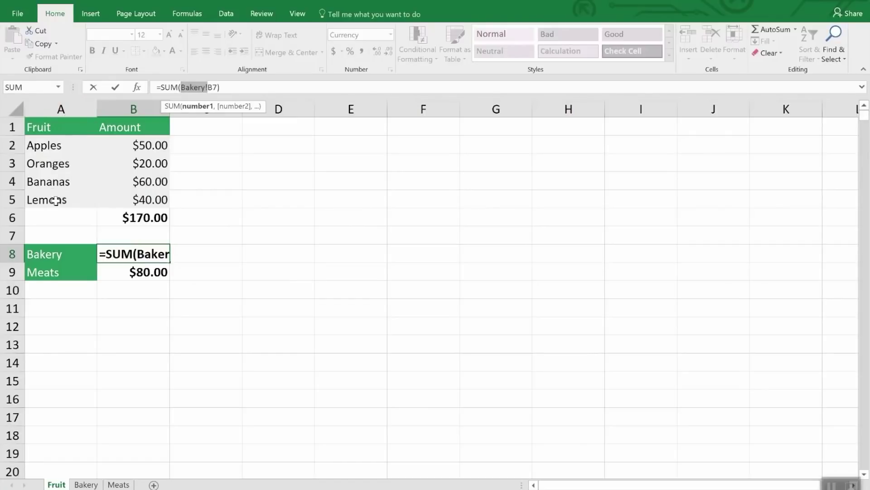
click(83, 484)
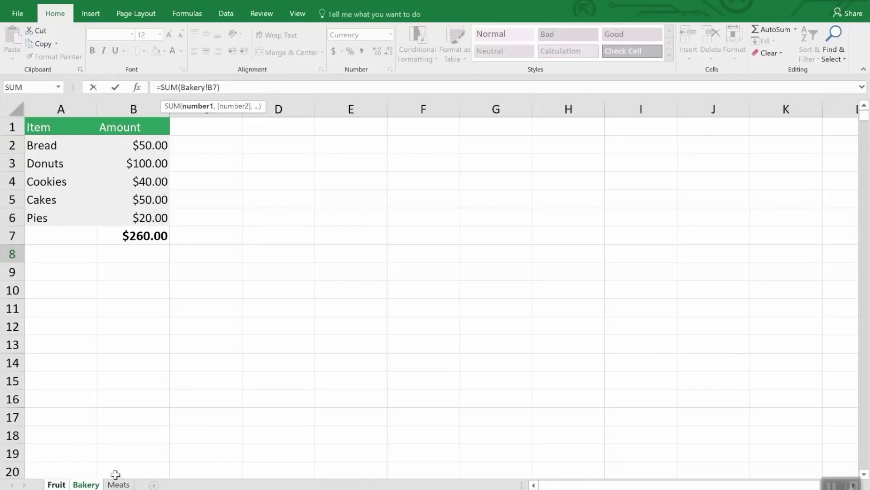
click(119, 484)
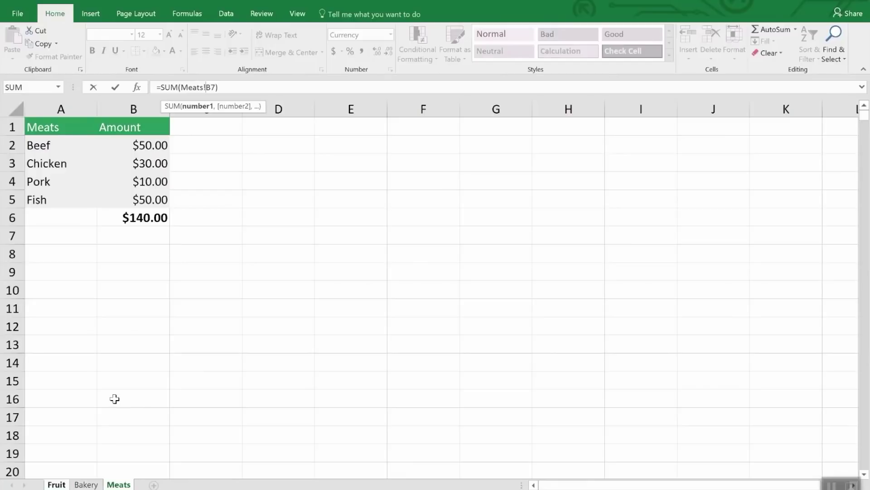
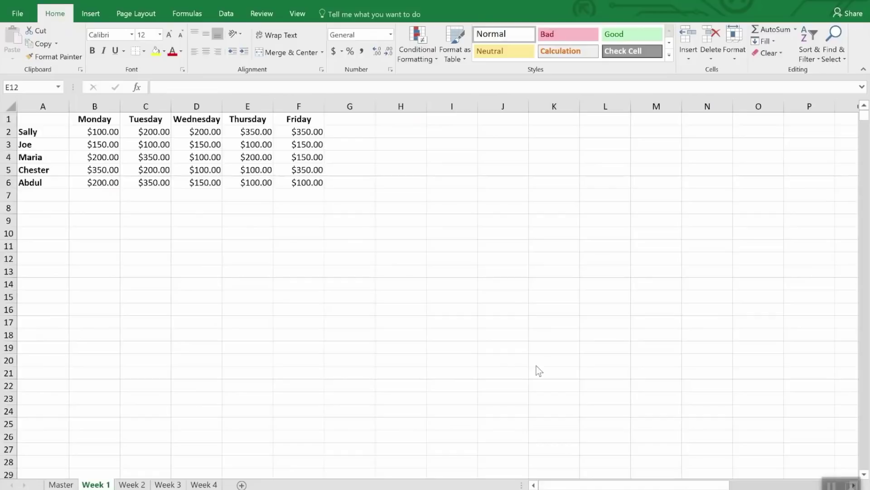
Review the Week 2 to Week 4 sheets, then start Consolidate in cell A1 of the Master sheet with the Sum function
click(133, 484)
click(173, 484)
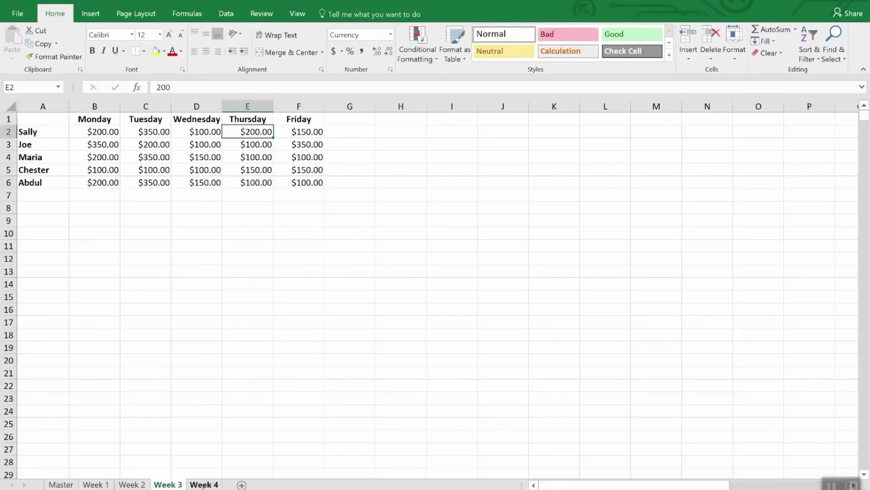
click(203, 484)
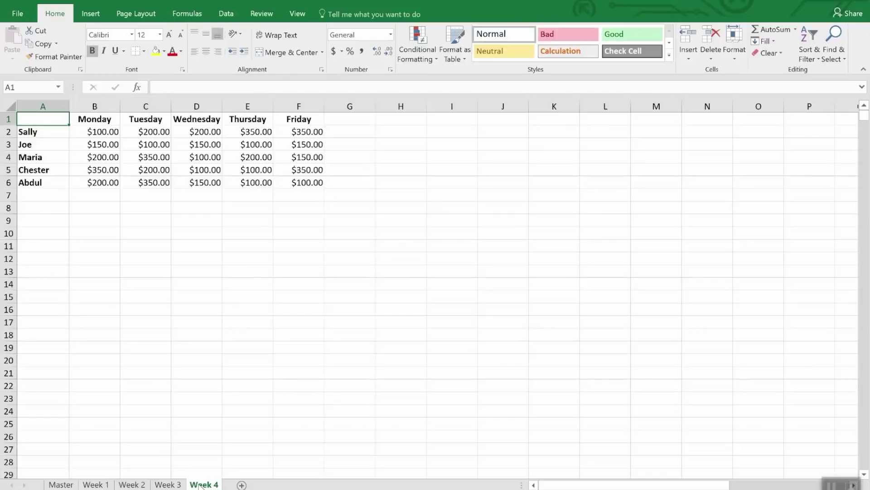
click(54, 484)
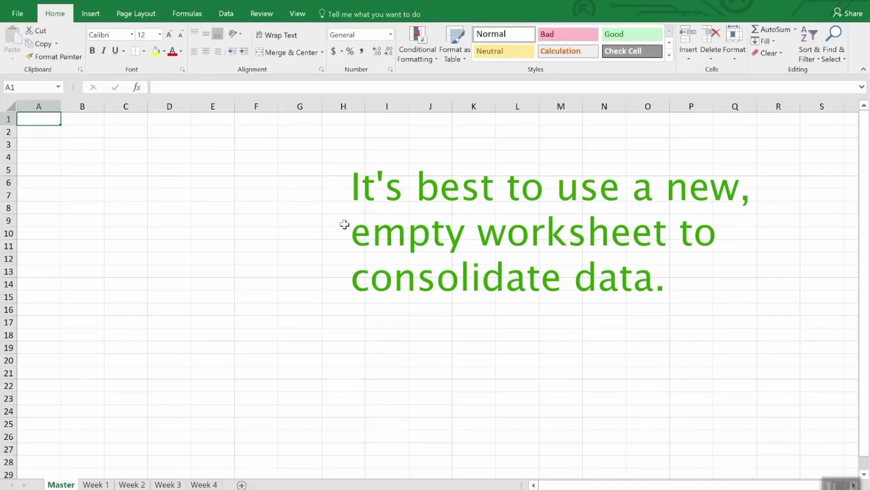
click(227, 14)
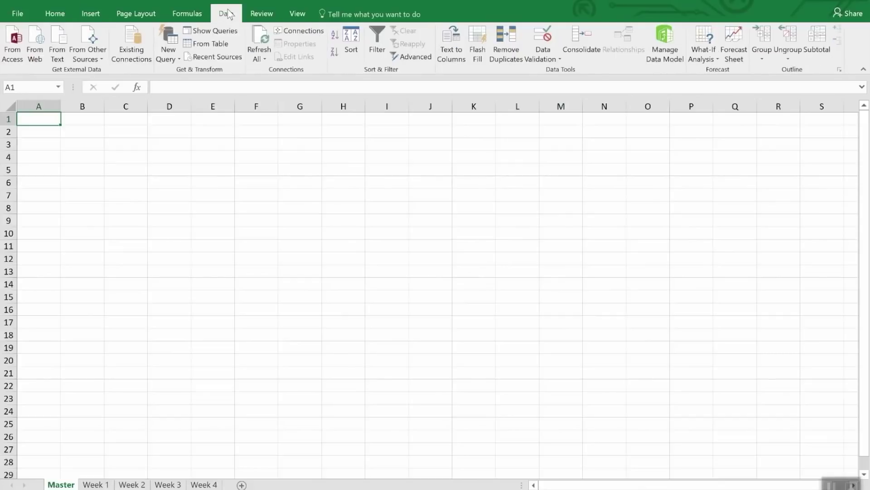
click(580, 38)
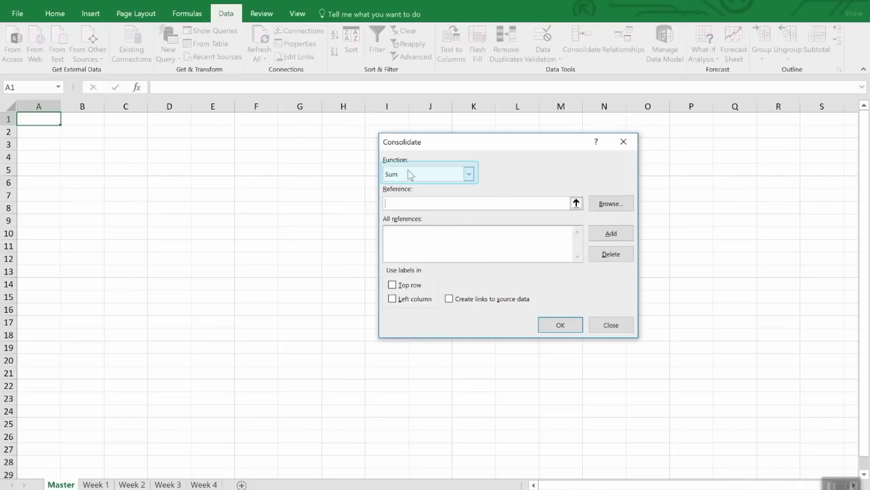
click(469, 174)
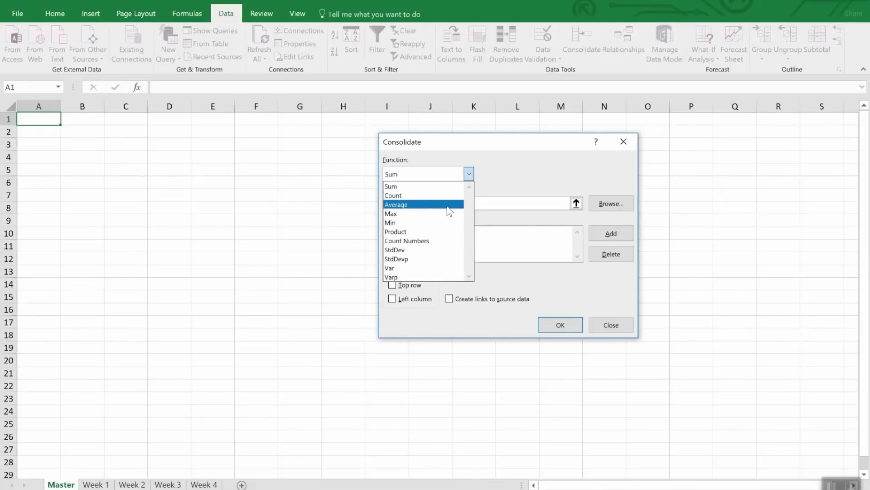
click(521, 172)
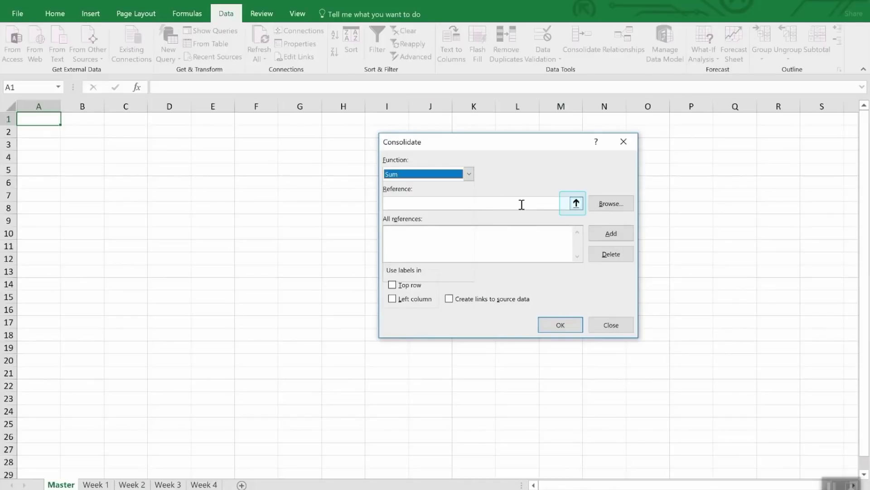
Add the Week 1 sheet's range A1:F6 to the references of the consolidation
click(575, 203)
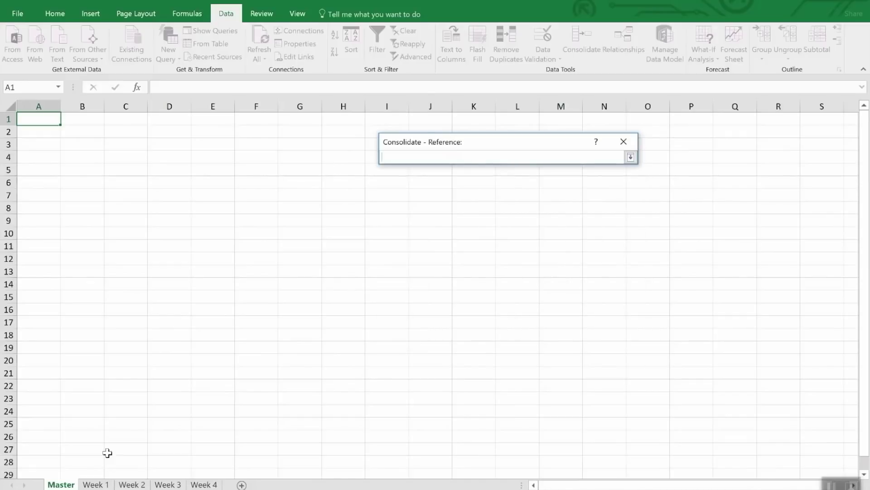
click(102, 484)
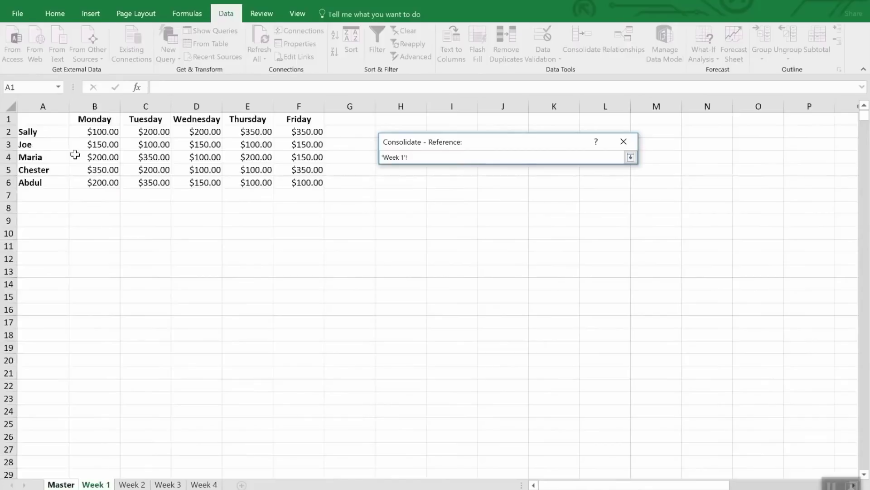
drag(43, 122, 307, 181)
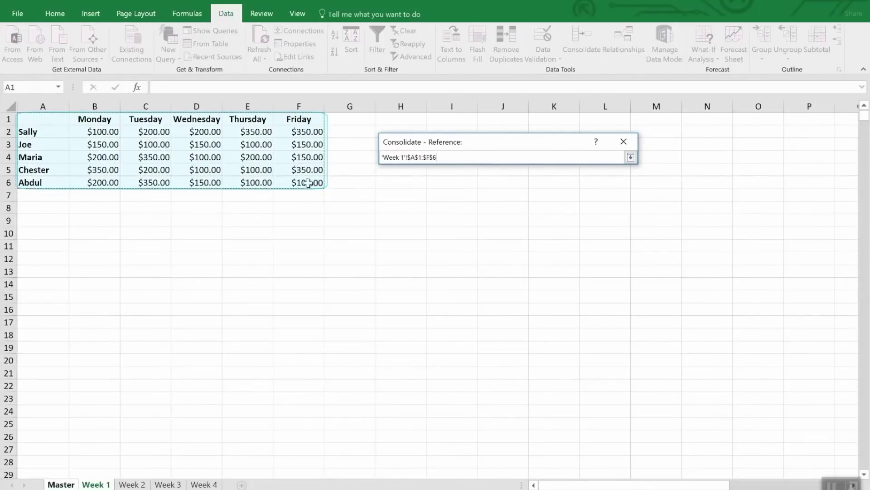
click(630, 158)
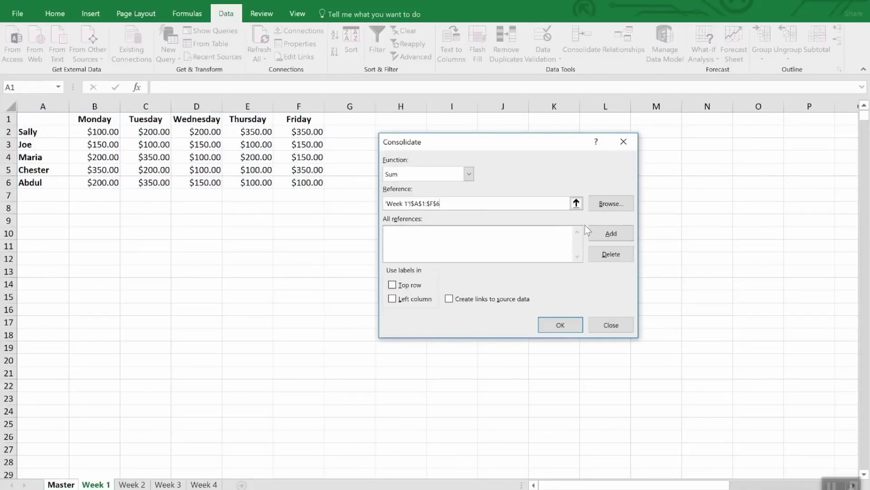
click(605, 233)
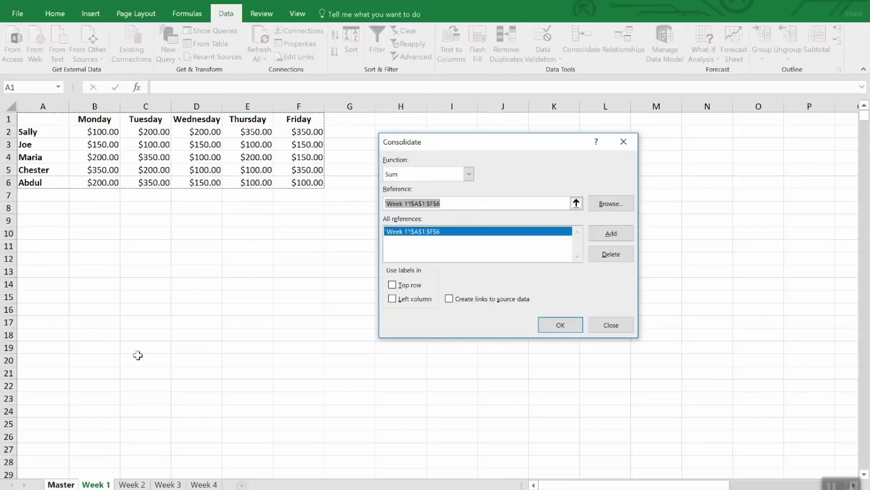
Add the same A1:F6 range from the Week 2, Week 3 and Week 4 sheets to the consolidation references
click(136, 485)
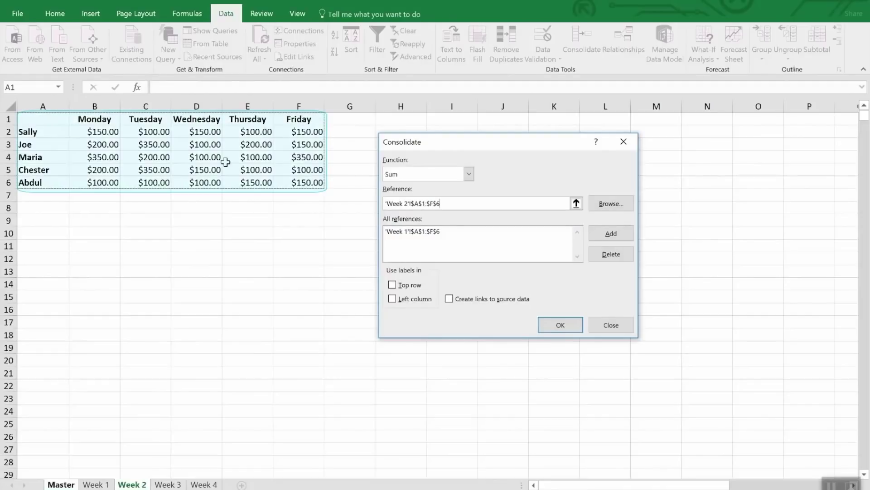
click(605, 236)
click(166, 484)
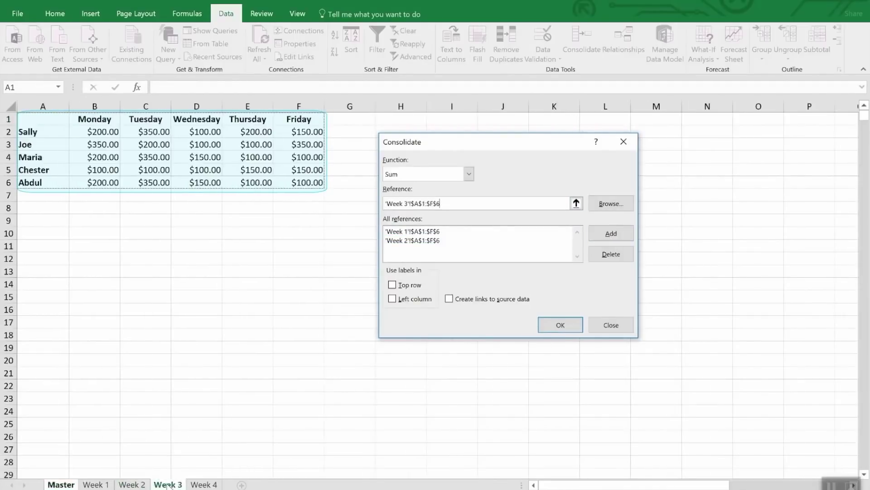
click(611, 233)
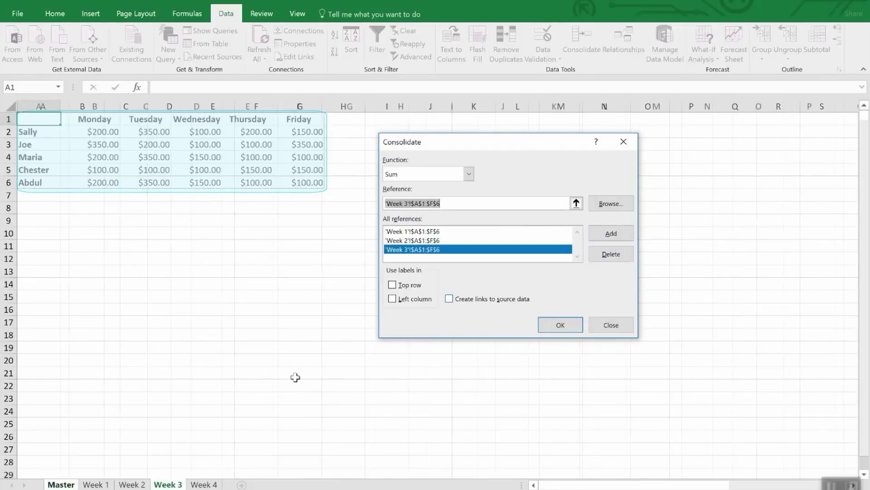
click(203, 484)
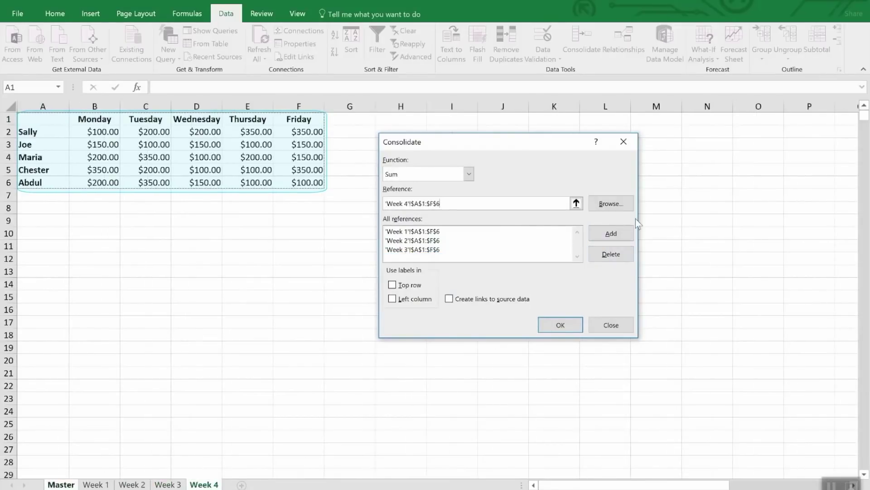
click(622, 233)
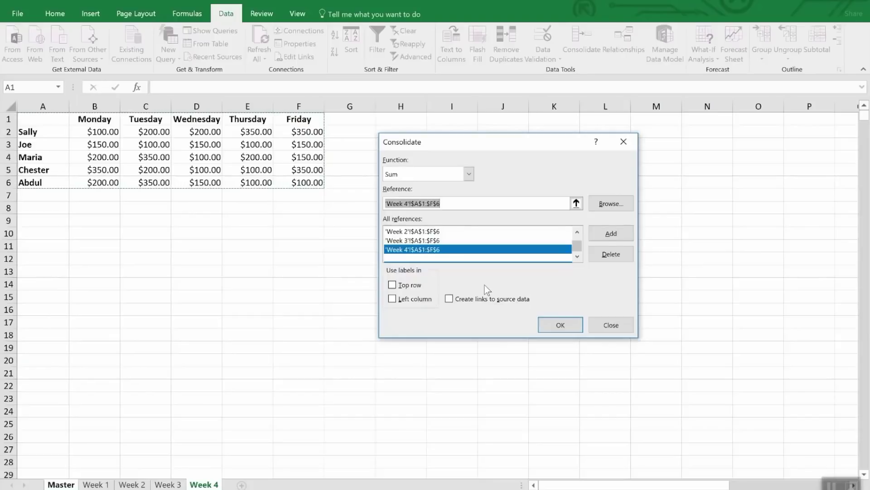
Run the consolidation with labels from the top row and left column and with links to the source data
click(418, 285)
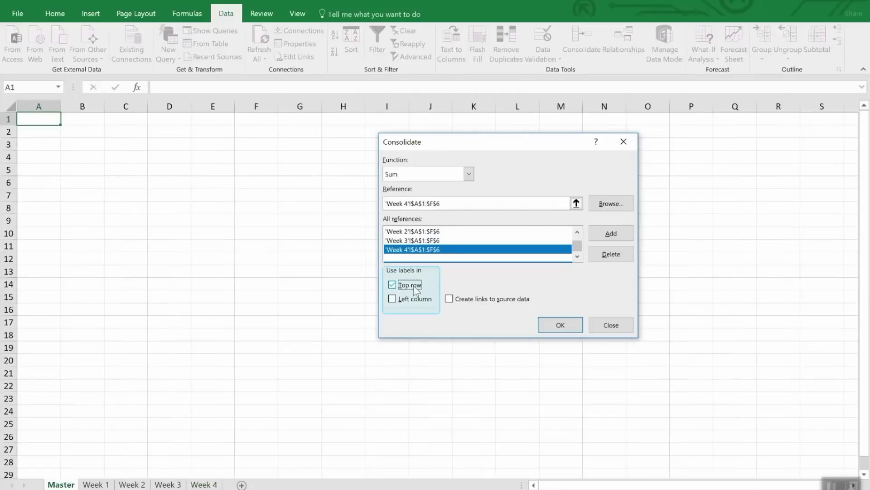
click(415, 301)
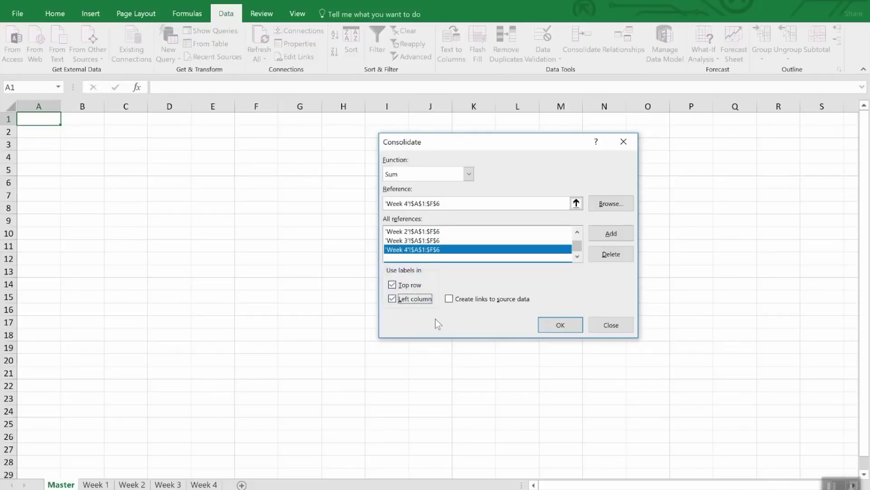
click(491, 304)
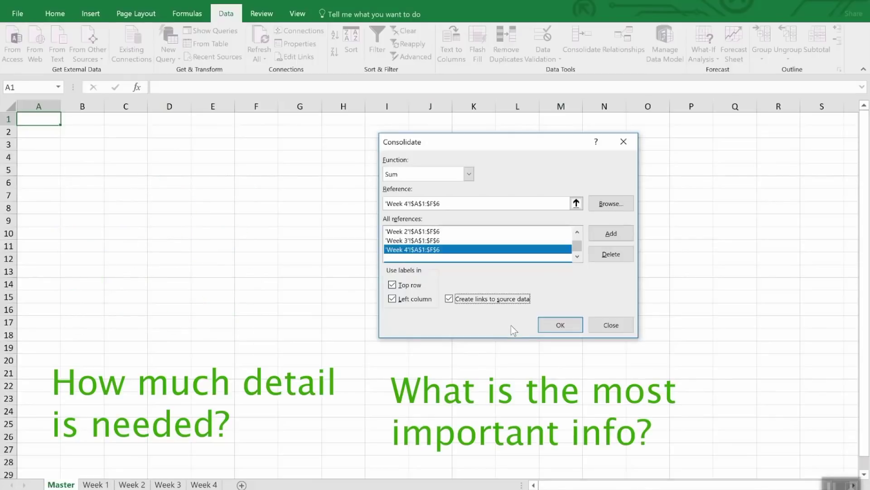
click(556, 324)
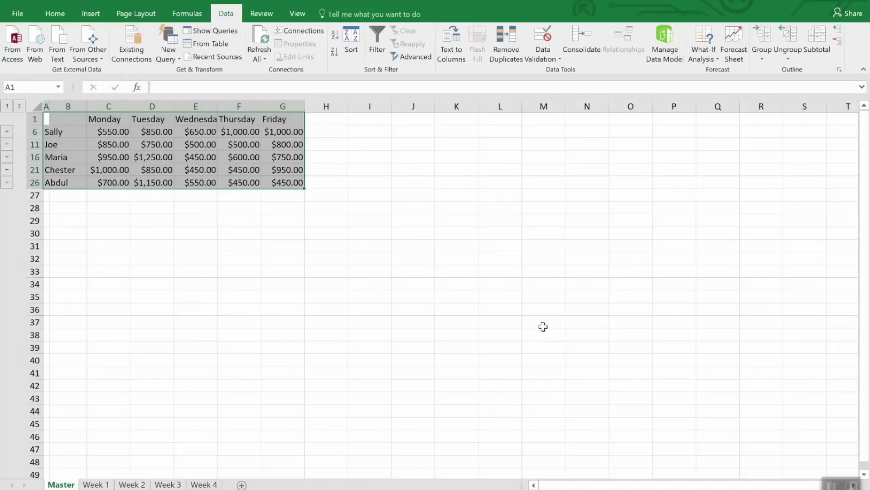
Unhide the weekly detail rows within rows 1 to 26 of the Master sheet and collapse them again
click(543, 327)
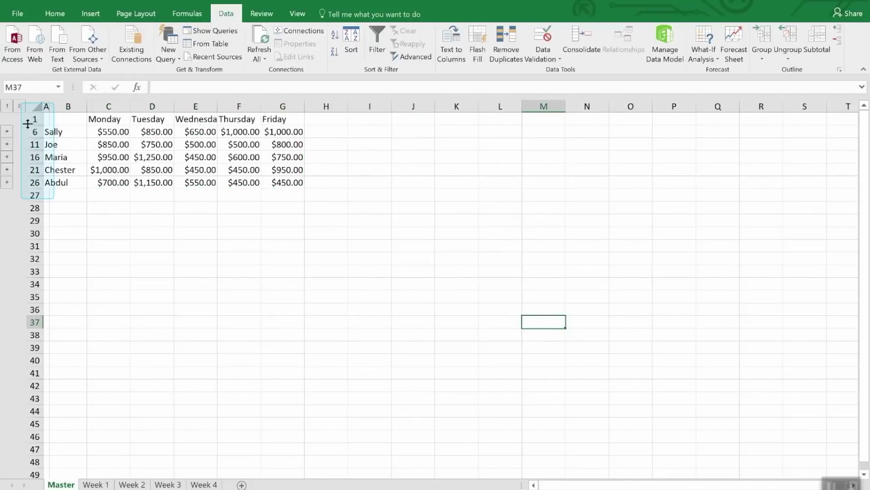
drag(34, 119, 32, 184)
right_click(33, 184)
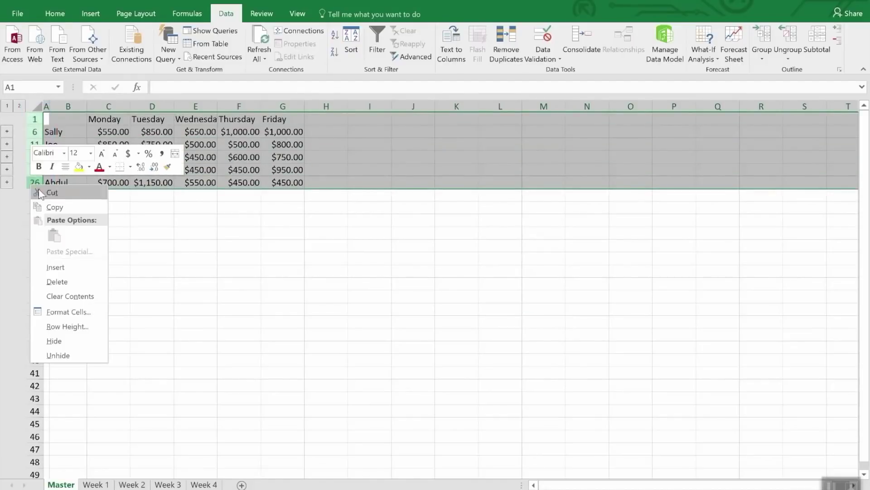
click(55, 355)
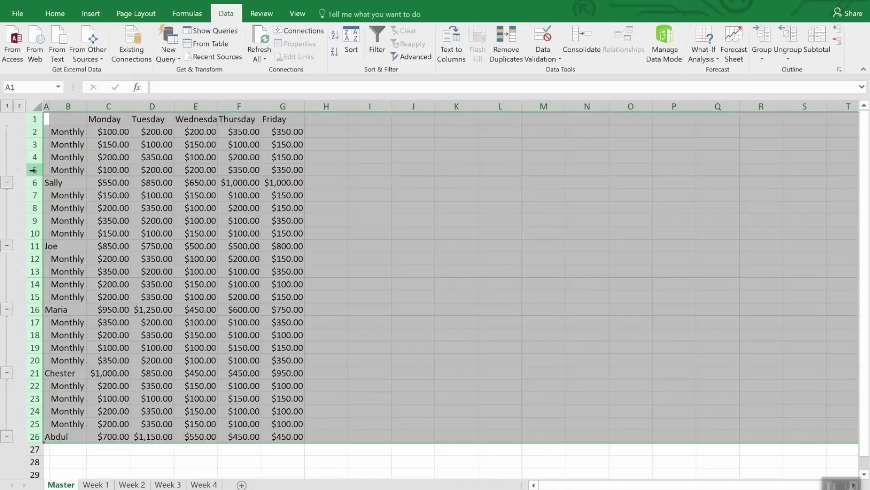
click(194, 459)
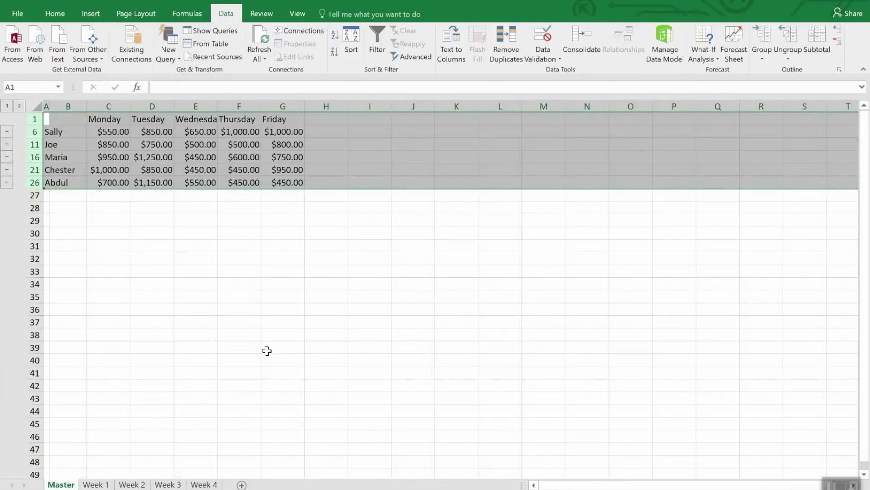
click(235, 236)
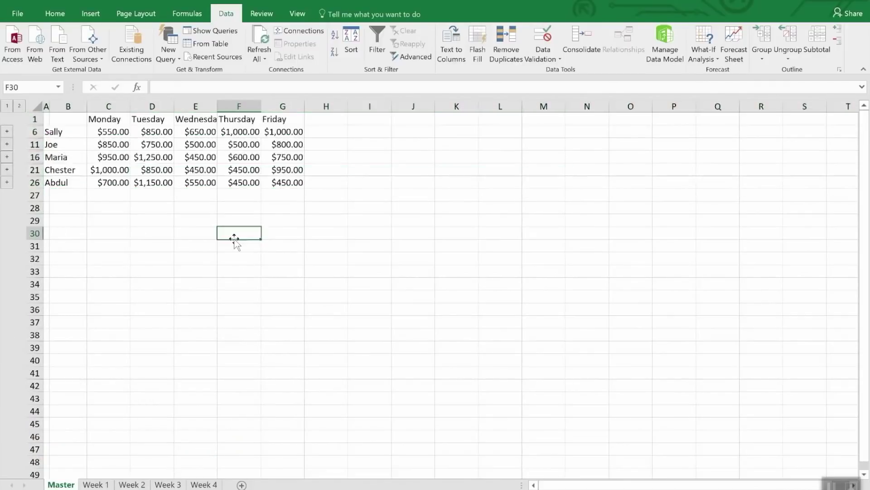
Change the Thursday amount in cell E2 of the Week 4 sheet to 3500 and return to the linked total in Master F6
click(253, 132)
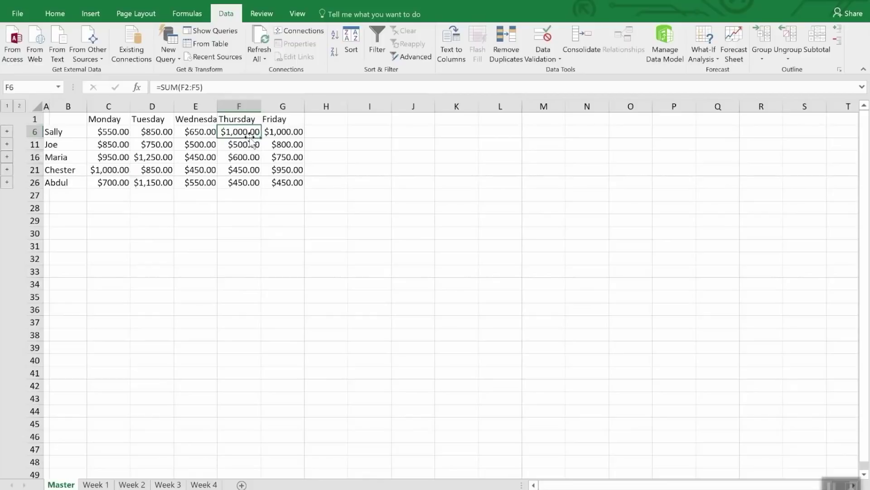
click(198, 484)
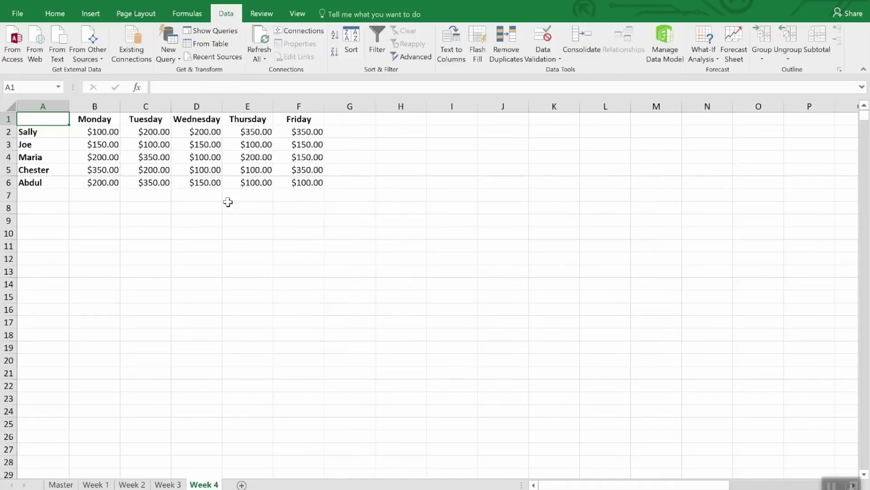
click(262, 131)
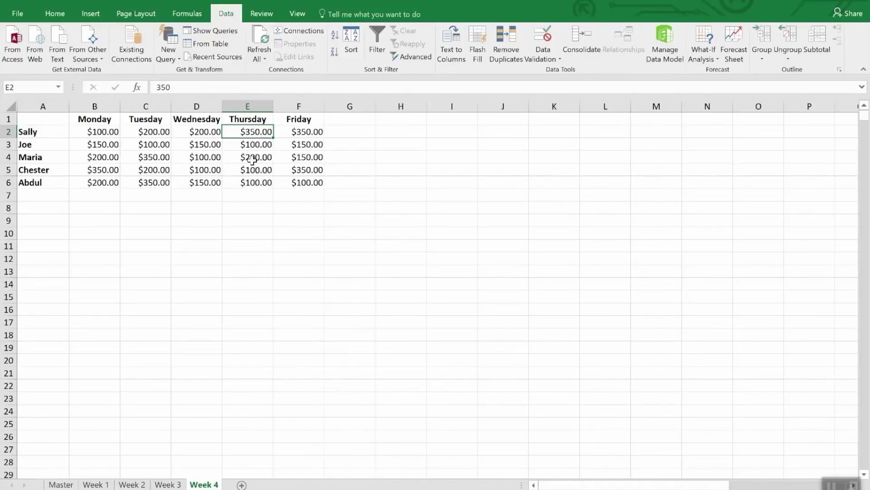
key(F2)
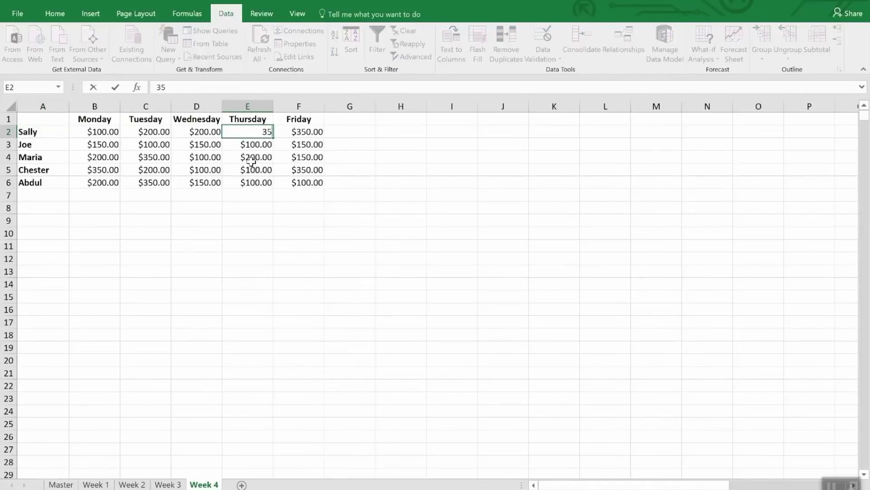
text(0.)
key(Return)
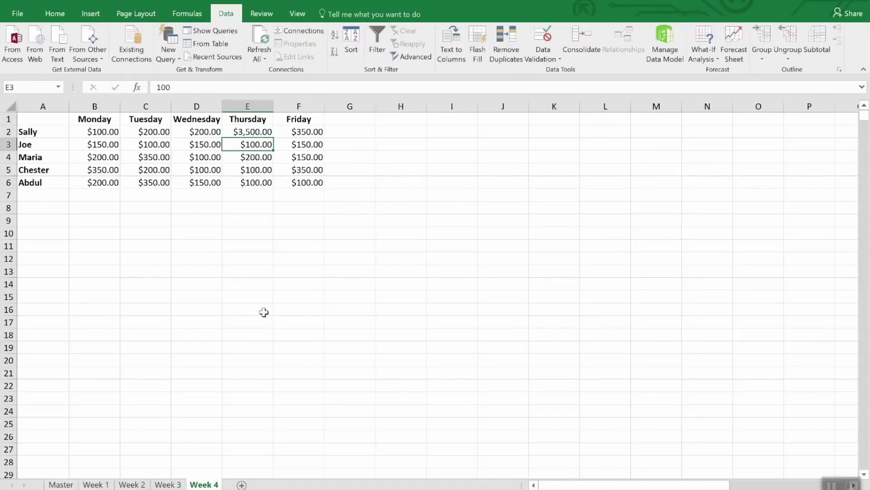
click(62, 484)
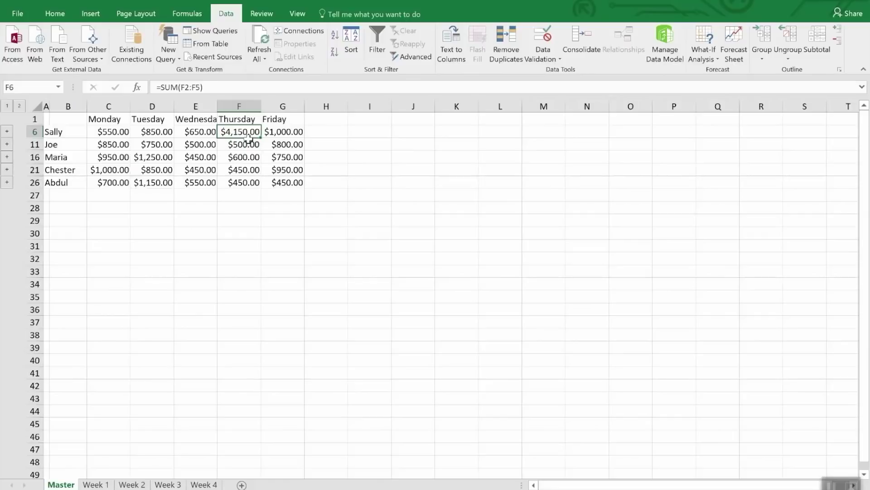
click(588, 41)
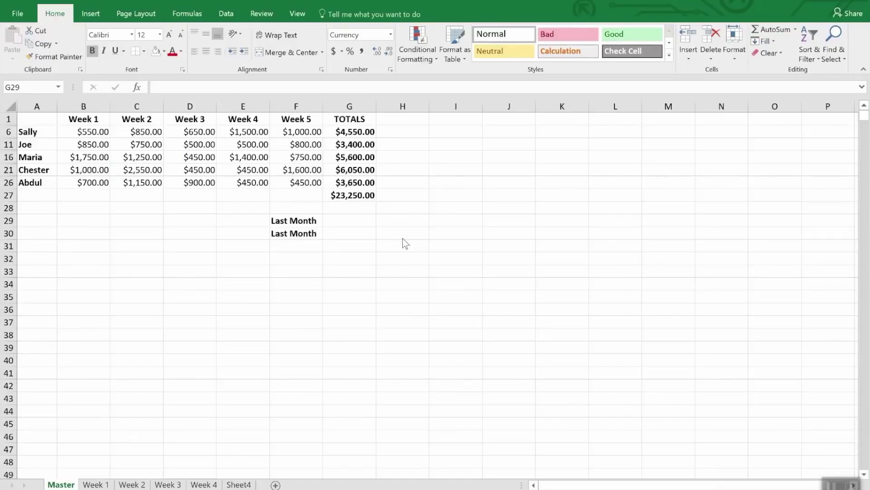
Link Last Month cell G29 on the Master sheet to total G47 on the Master sheet of Monthly Sales.xlsx
click(335, 220)
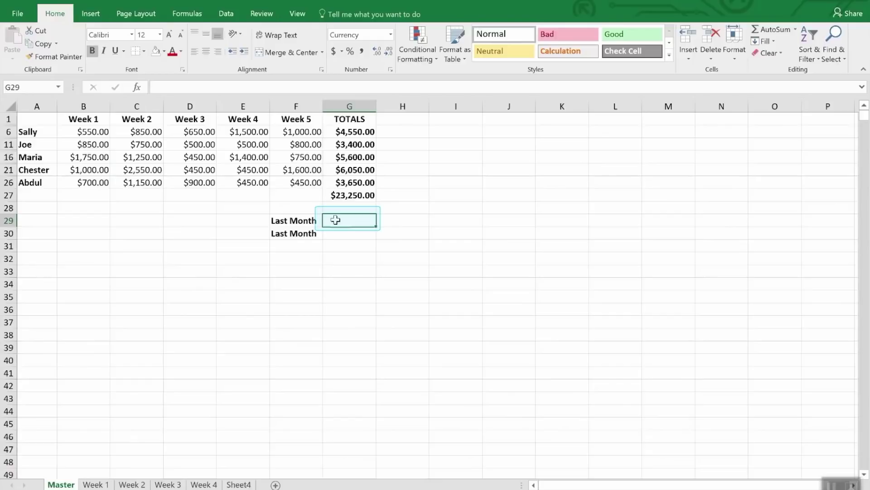
text(=)
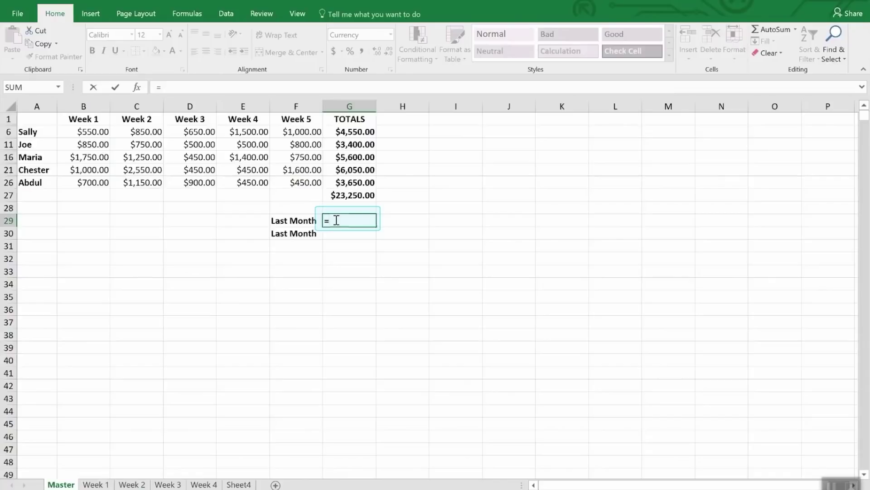
click(302, 17)
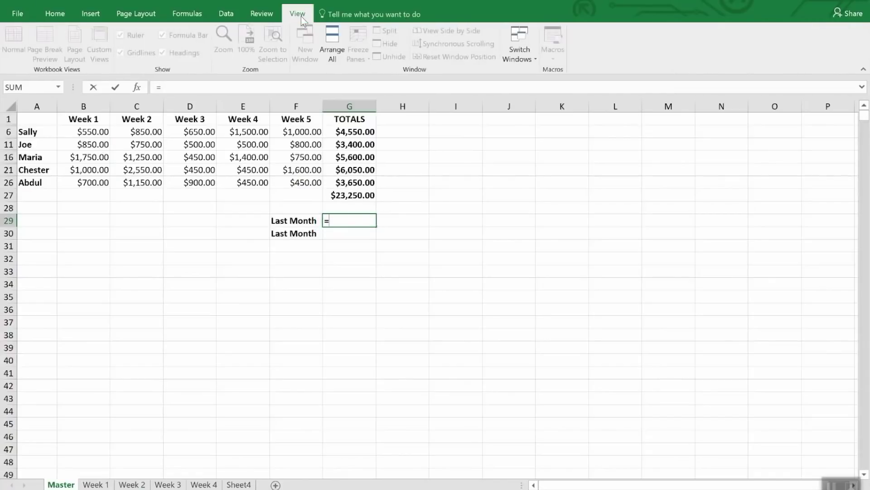
click(520, 45)
click(535, 72)
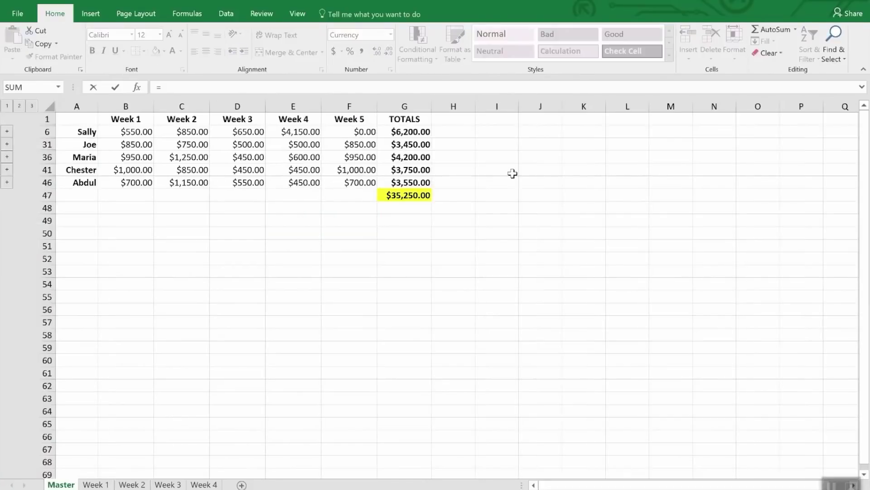
click(408, 195)
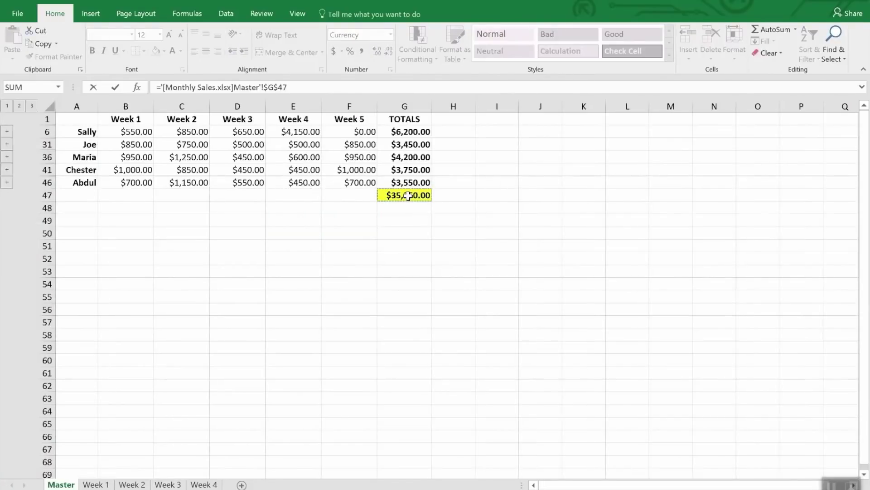
key(Return)
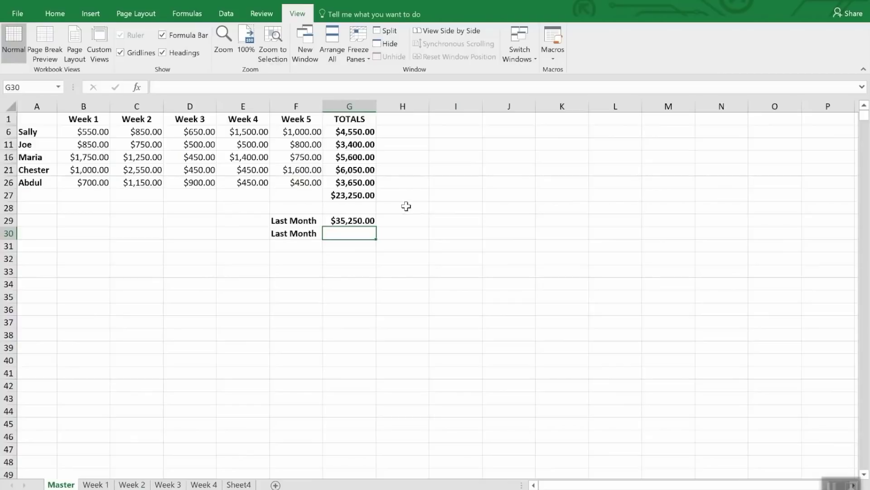
click(370, 222)
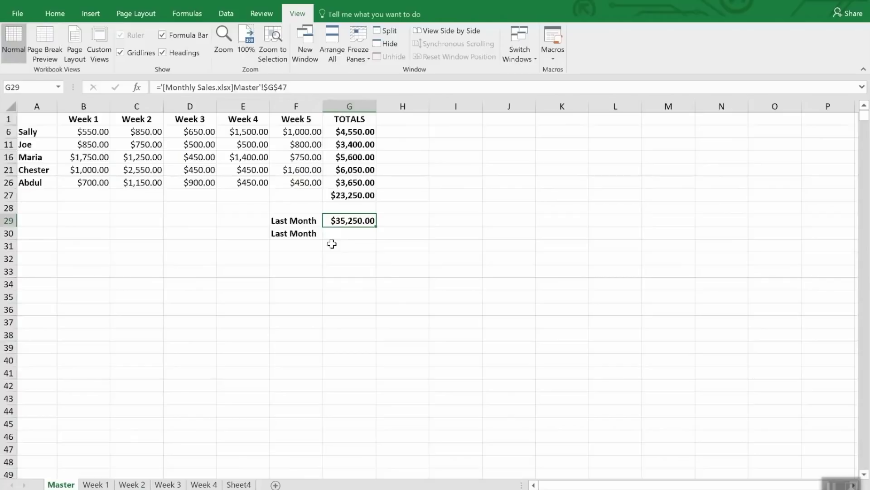
Copy the highlighted grand total in cell G47 of the Monthly Sales workbook's Master sheet
click(342, 235)
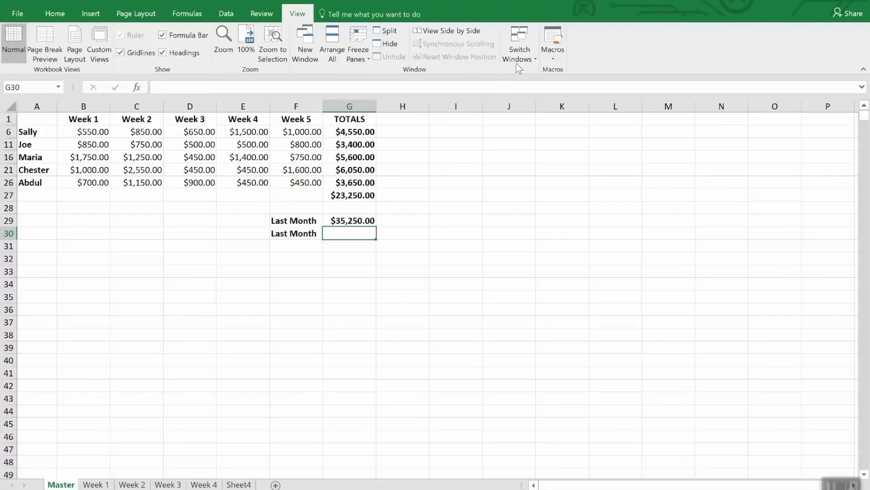
click(524, 43)
click(535, 75)
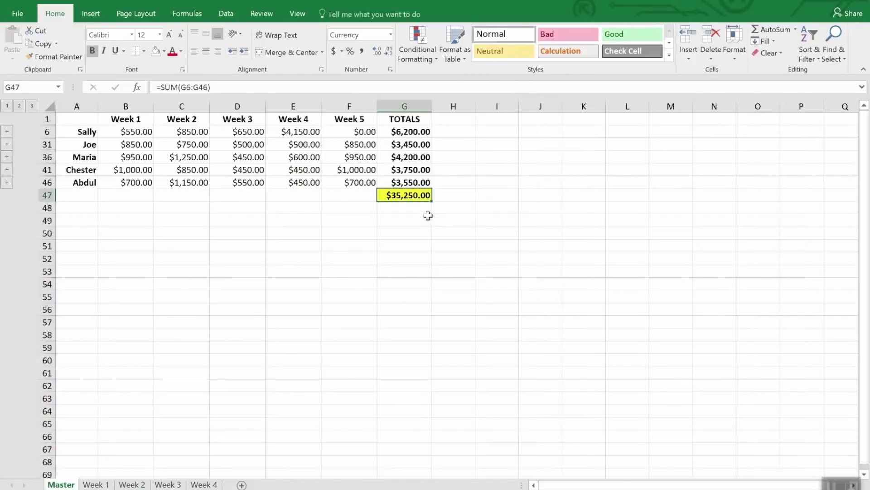
right_click(415, 197)
click(442, 222)
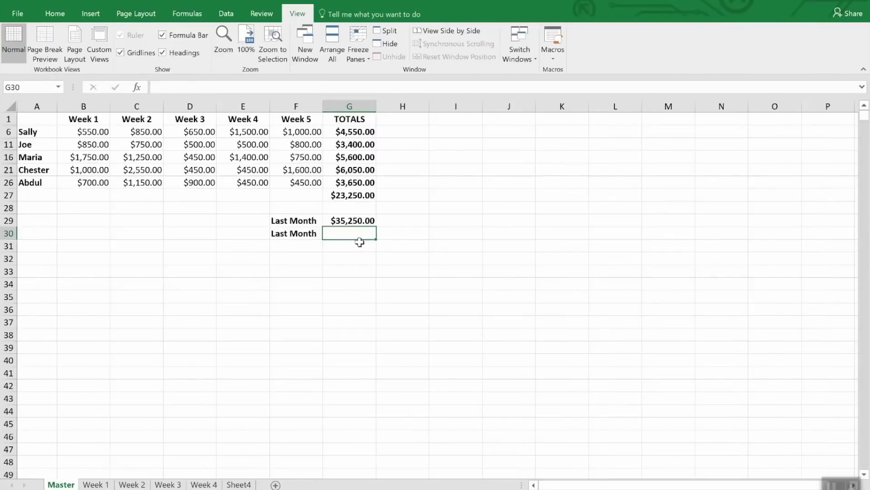
Paste the copied total as a link into Last Month cell G30 and compare its formula with G29's
click(55, 13)
click(11, 60)
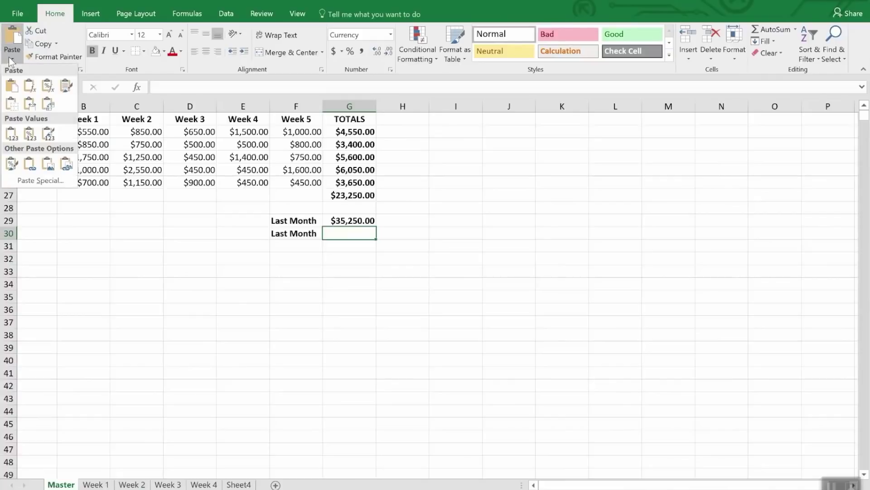
click(37, 180)
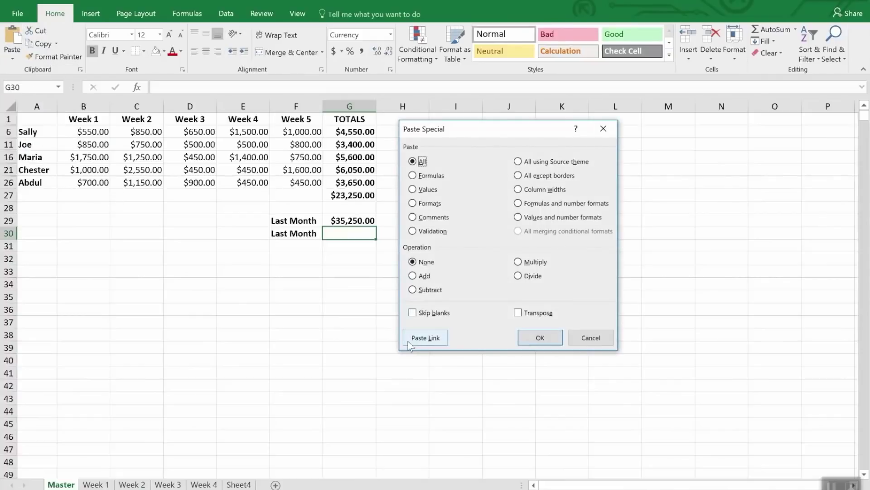
click(413, 341)
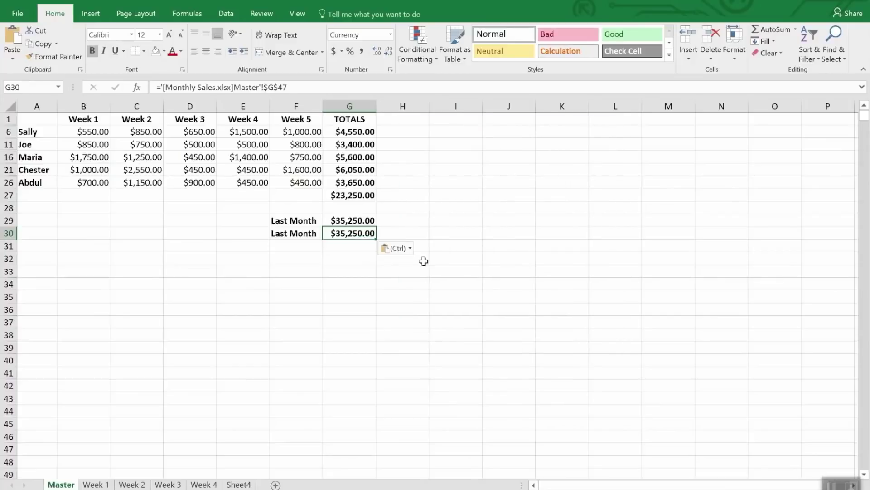
click(418, 180)
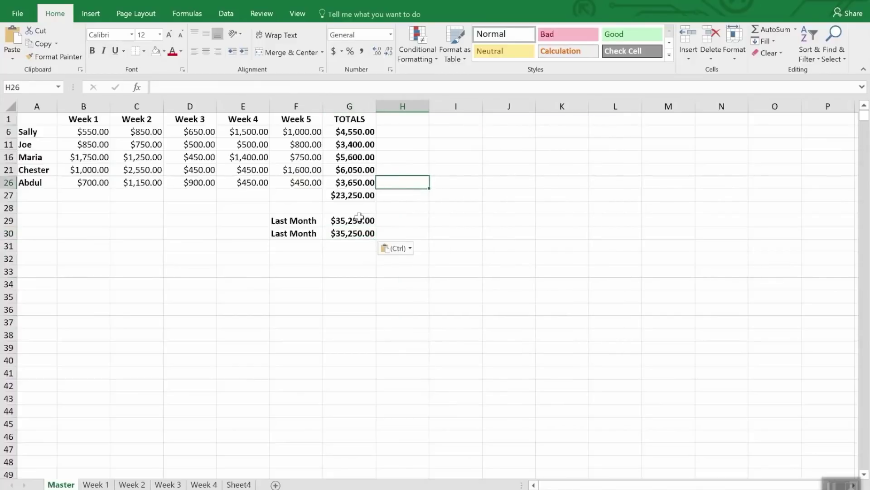
click(355, 233)
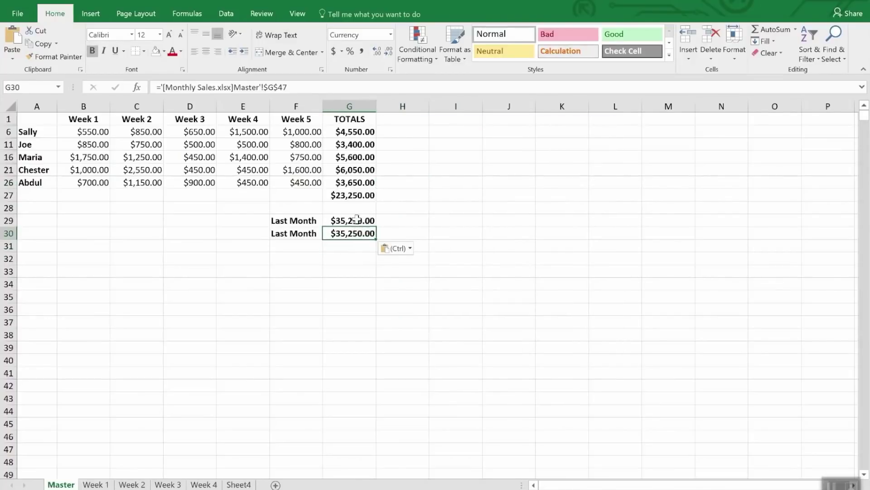
click(356, 220)
click(354, 233)
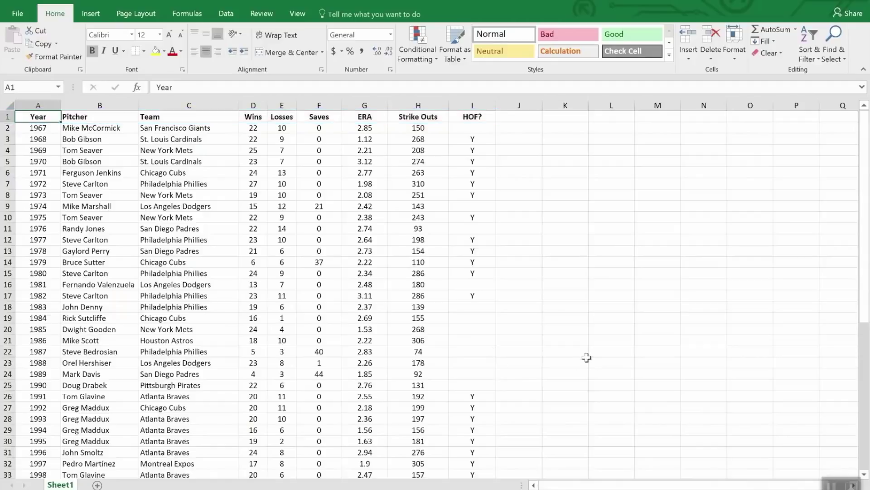
Look through the pitcher list on Sheet1 down to its last row and return to the header row
key(ctrl+Down)
key(ctrl+Up)
key(ctrl+c)
scroll(110, 280, down, 12)
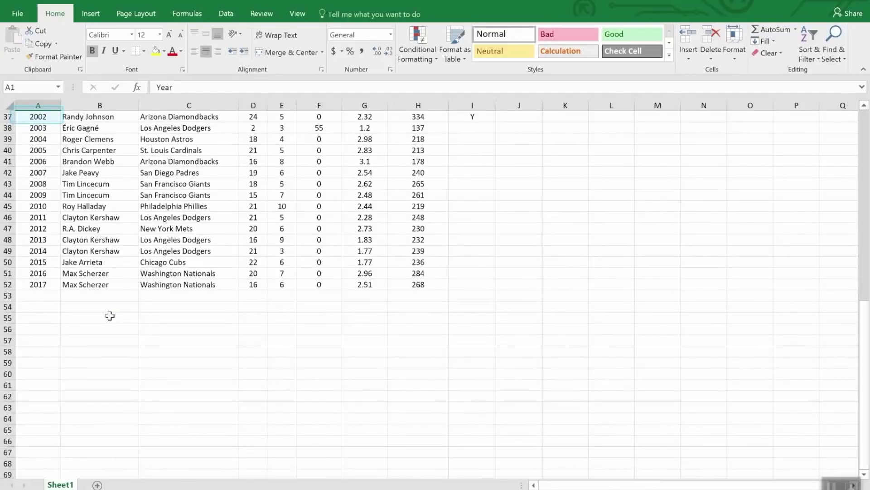
scroll(110, 315, up, 12)
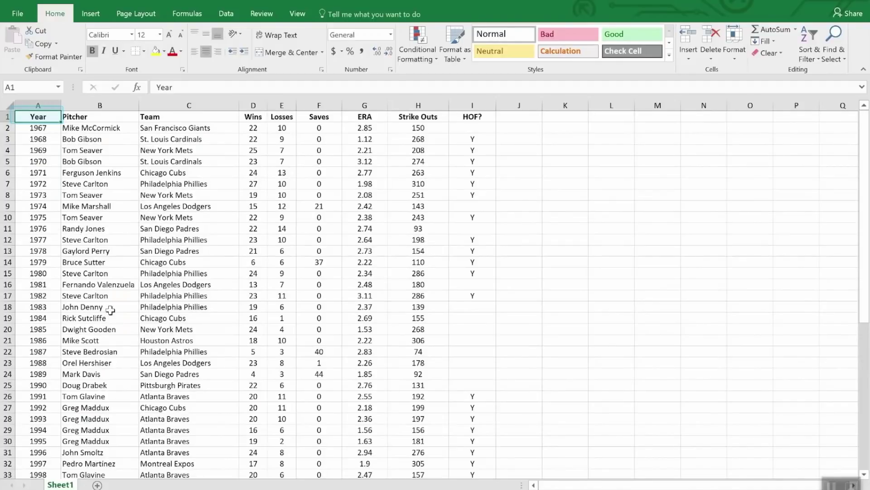
key(Escape)
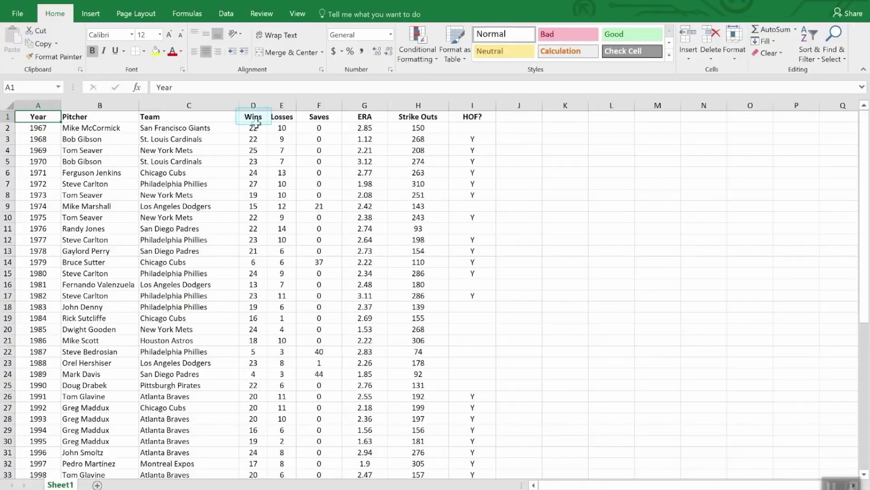
Sort the pitcher list by the Wins column from largest to smallest and check the order down to the last row
click(255, 117)
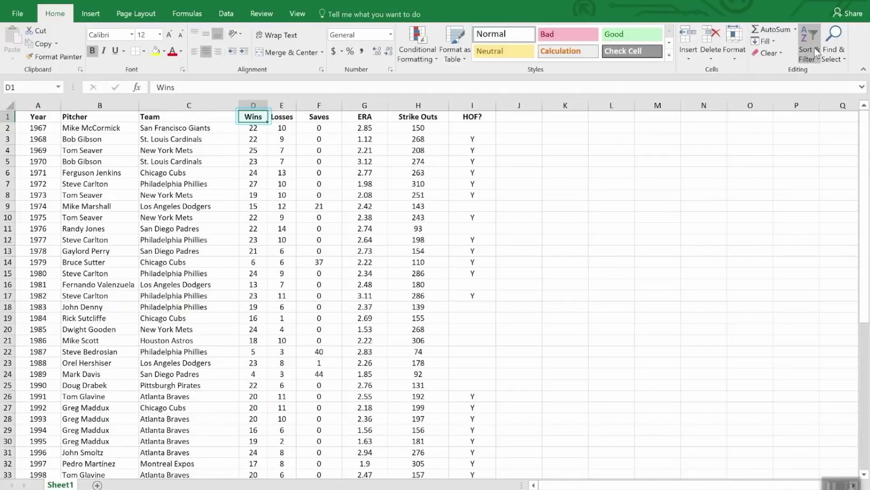
click(812, 35)
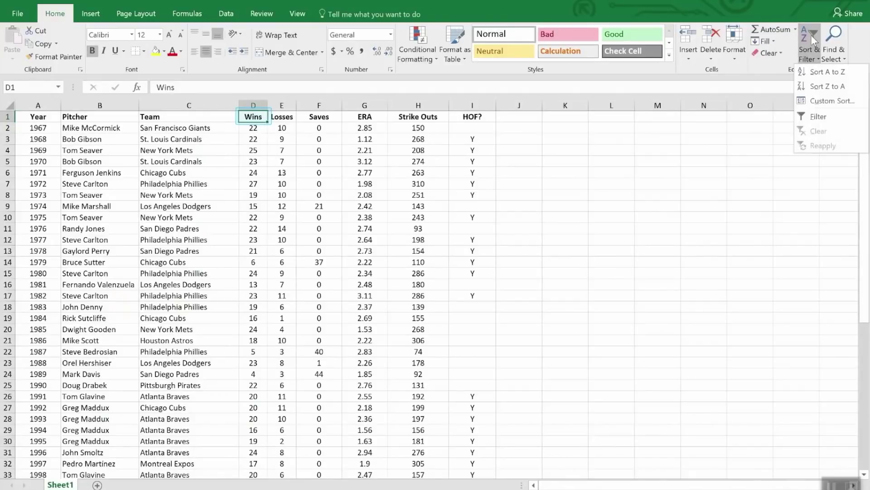
click(820, 87)
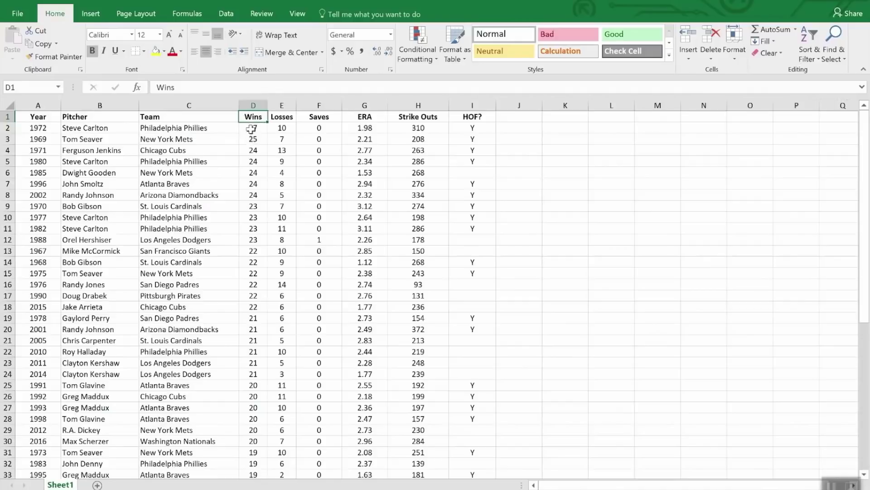
scroll(253, 139, down, 8)
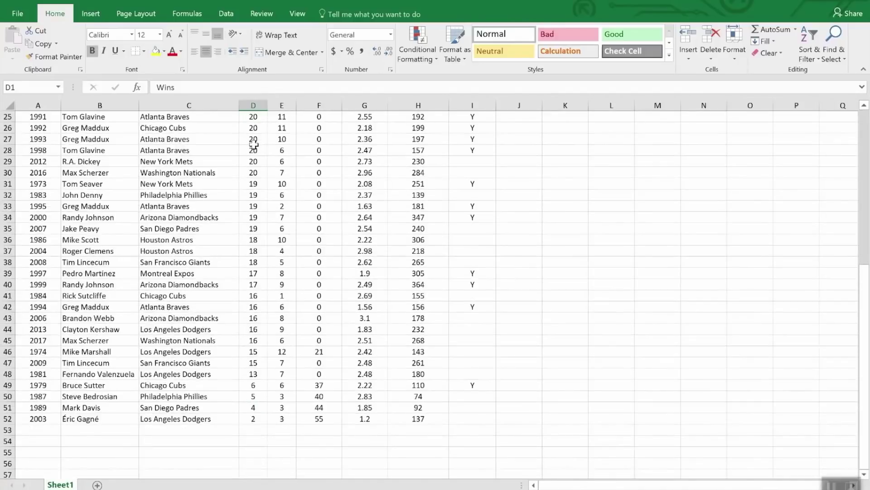
scroll(253, 144, up, 8)
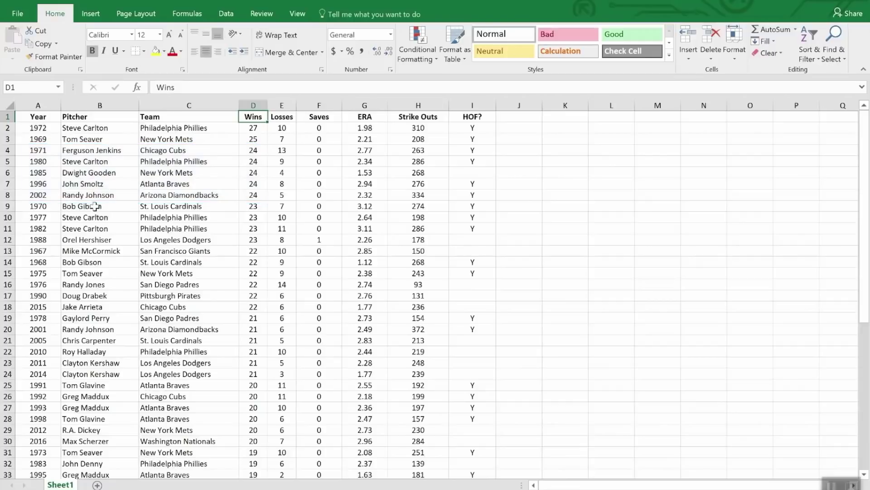
Run a custom sort by Wins from largest to smallest with a second level by ERA from smallest to largest
click(811, 38)
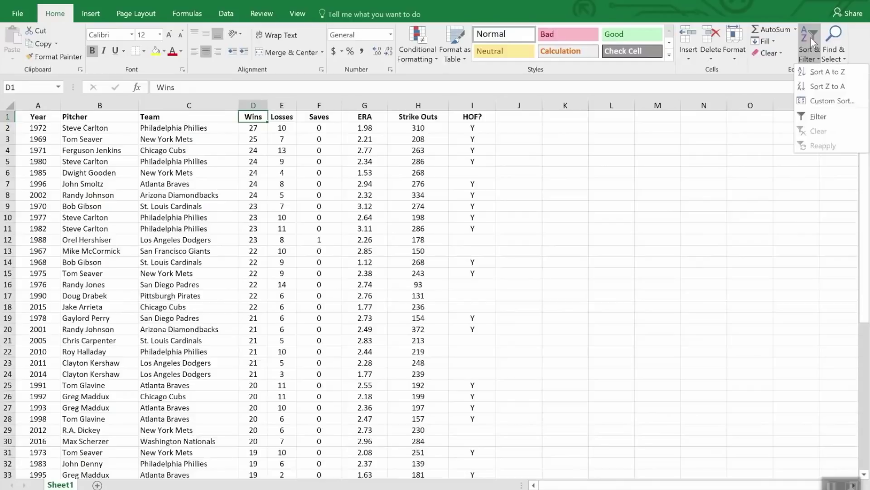
click(831, 101)
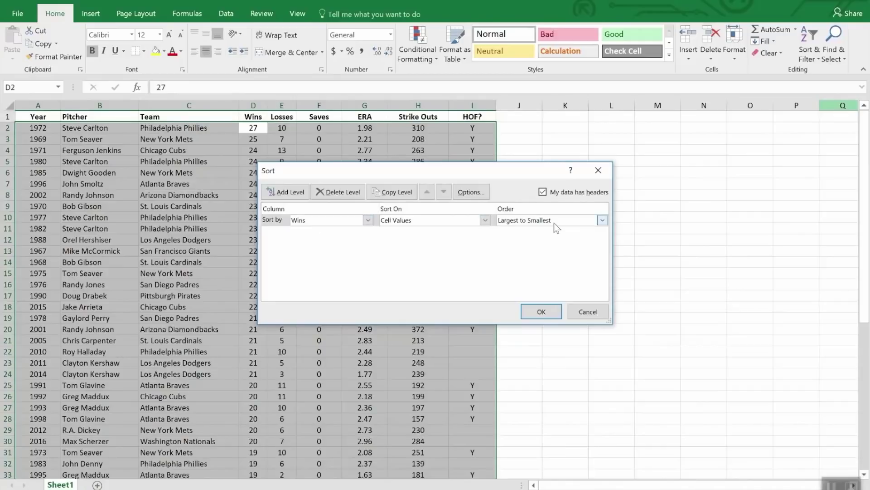
click(297, 195)
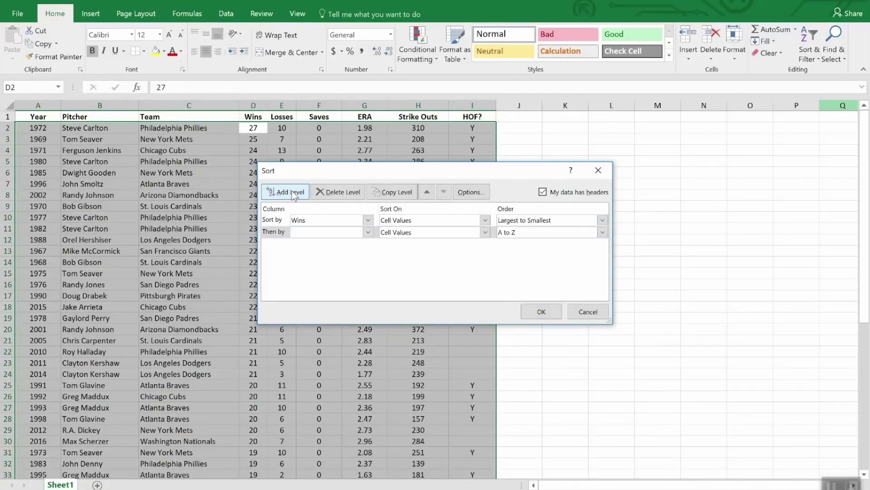
click(368, 232)
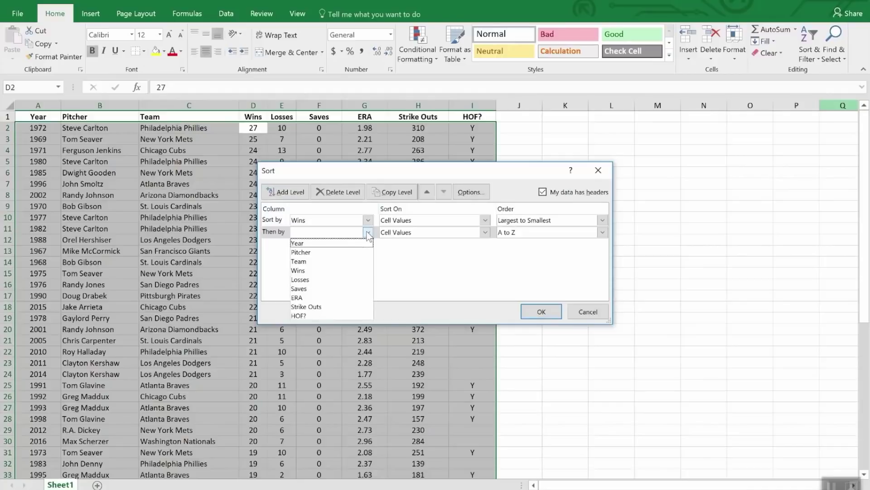
click(344, 299)
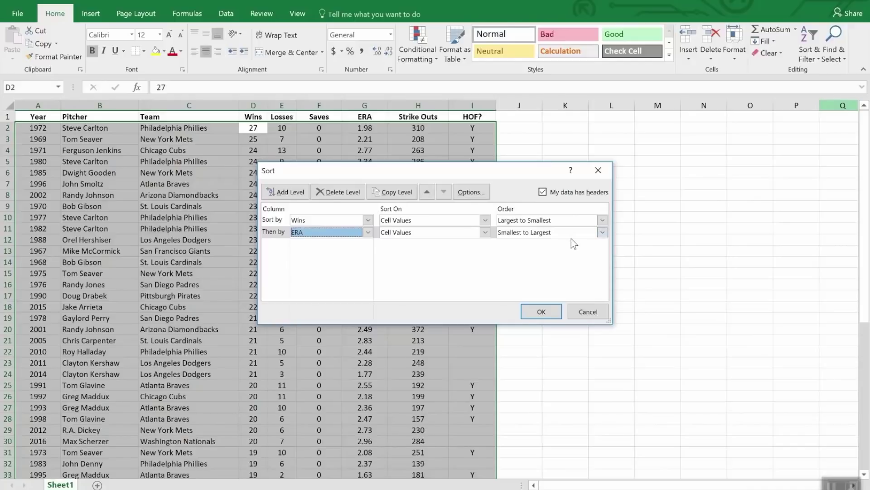
click(541, 312)
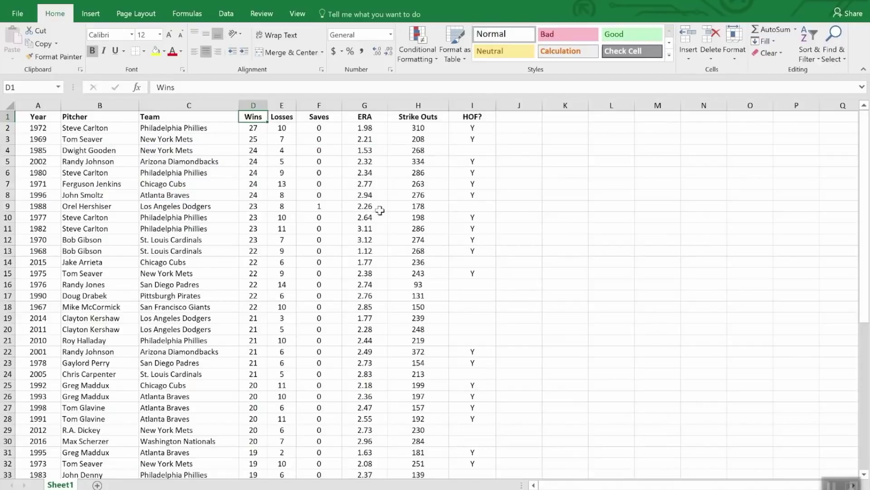
Turn on filtering for the header row of the pitcher list
click(323, 116)
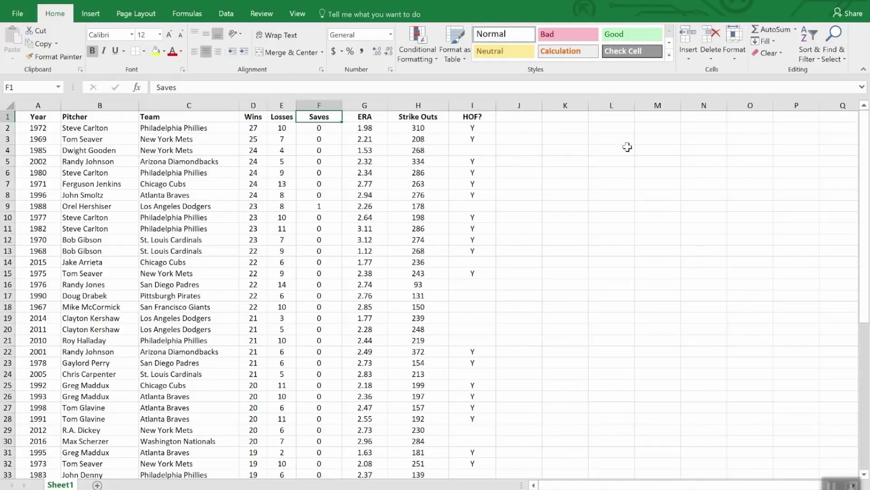
click(806, 38)
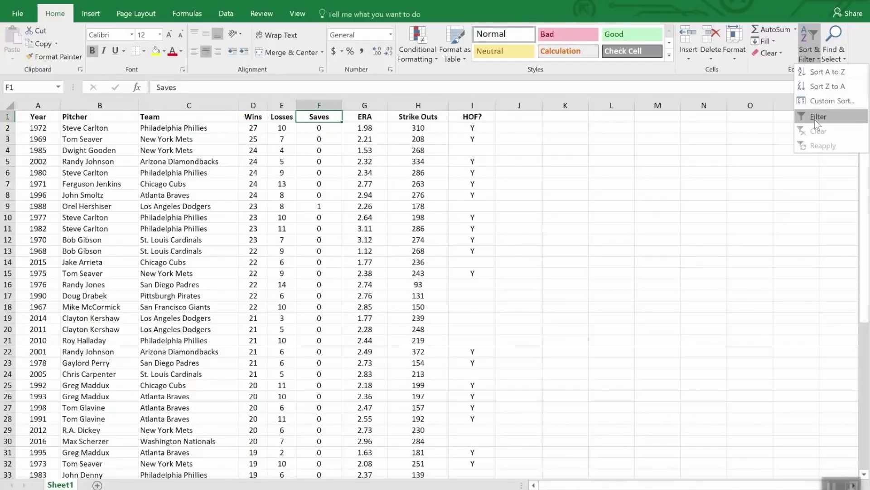
click(816, 117)
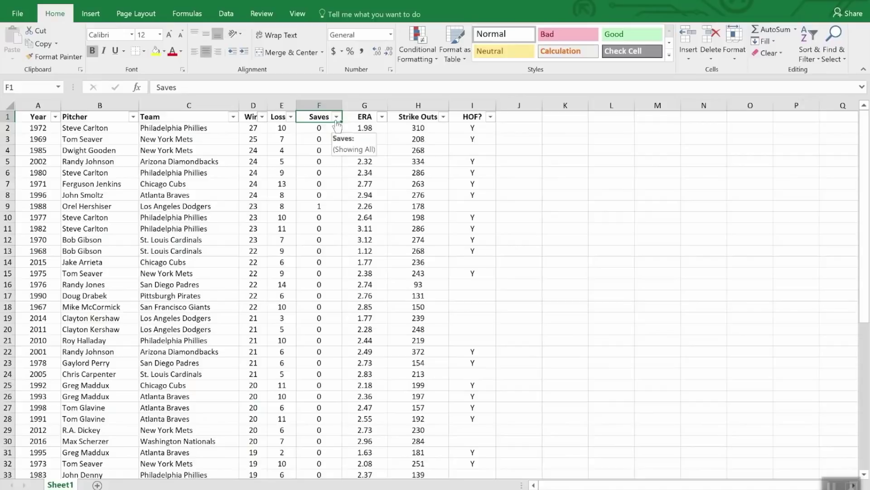
Filter the HOF? column of the pitcher list to show only the rows marked Y
click(490, 117)
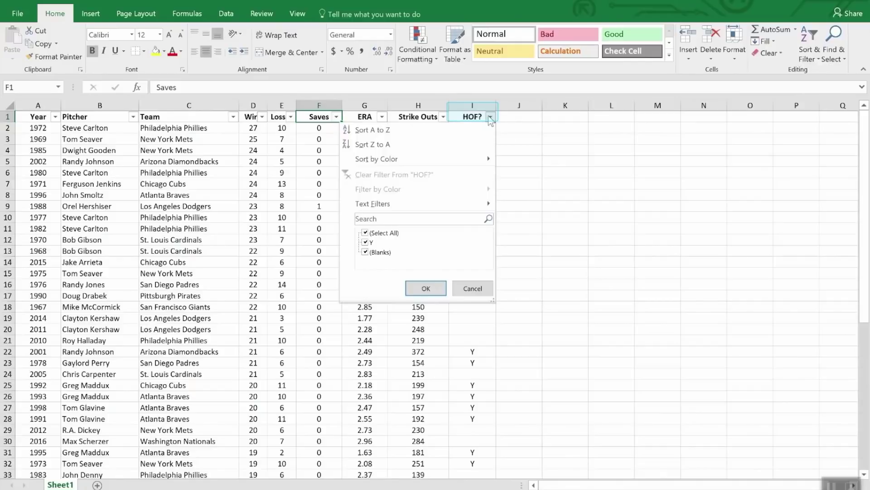
click(365, 233)
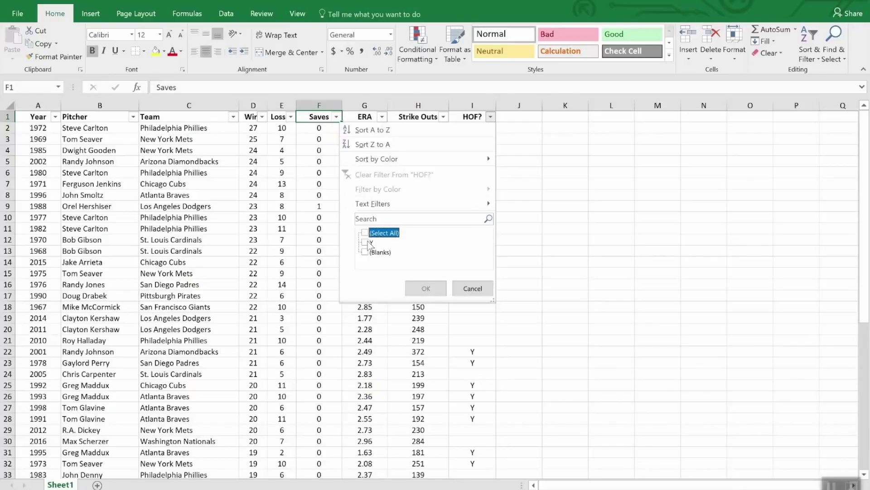
click(367, 242)
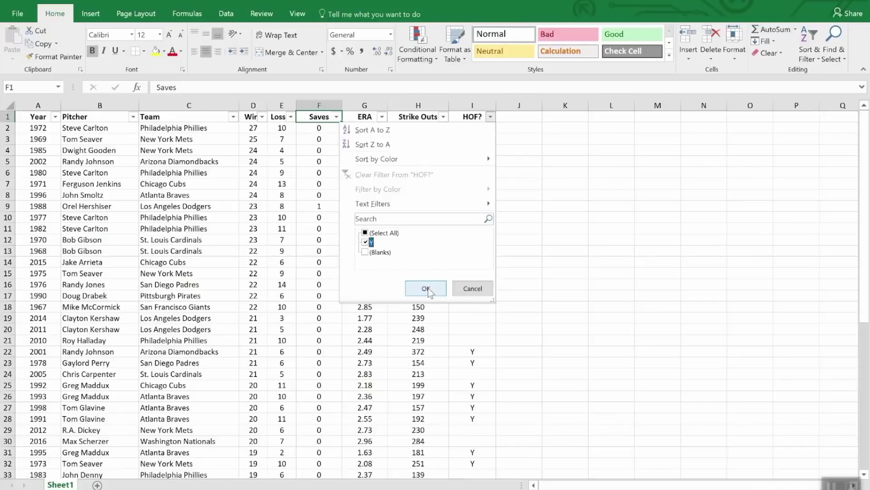
click(426, 289)
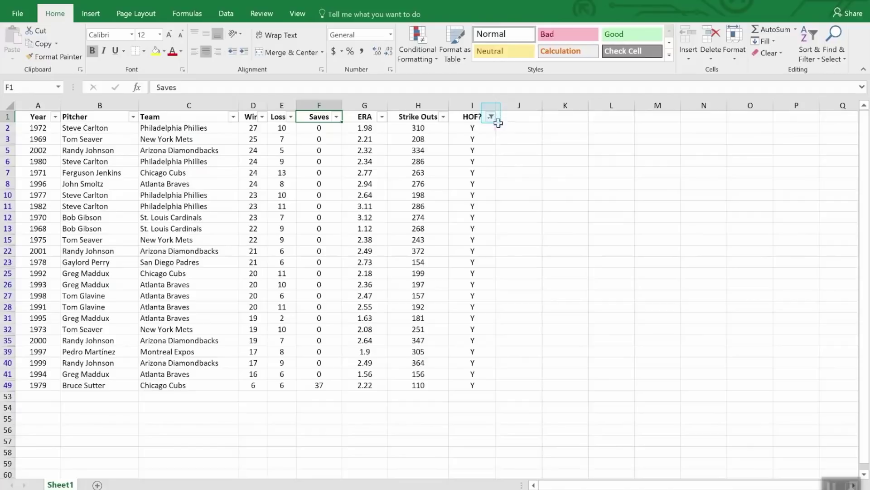
Sort the filtered pitcher list by Strike Outs from largest to smallest
mouse_move(491, 122)
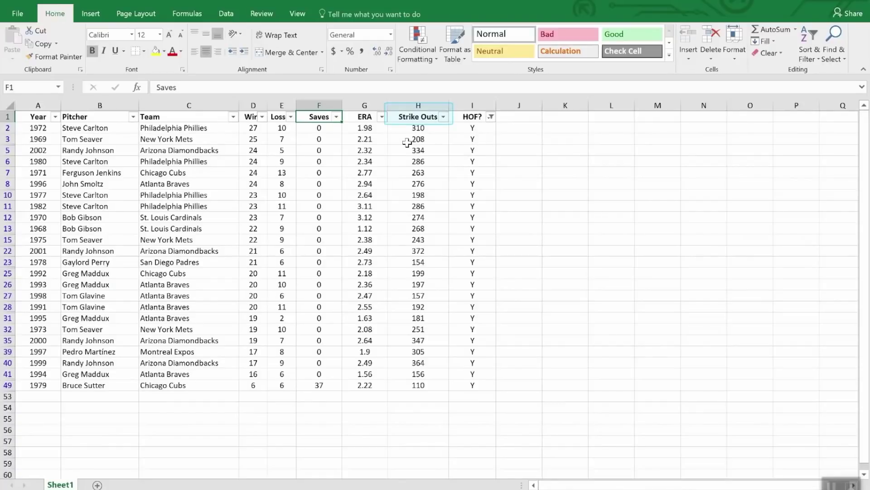
click(444, 117)
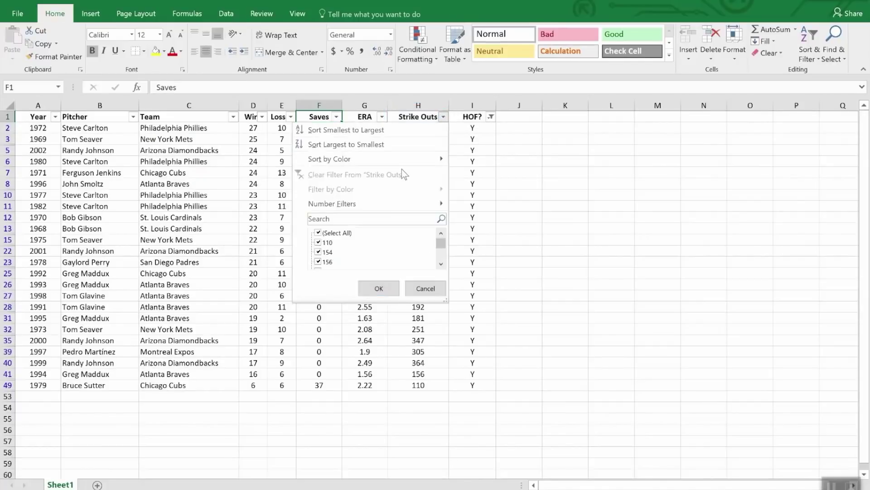
click(391, 142)
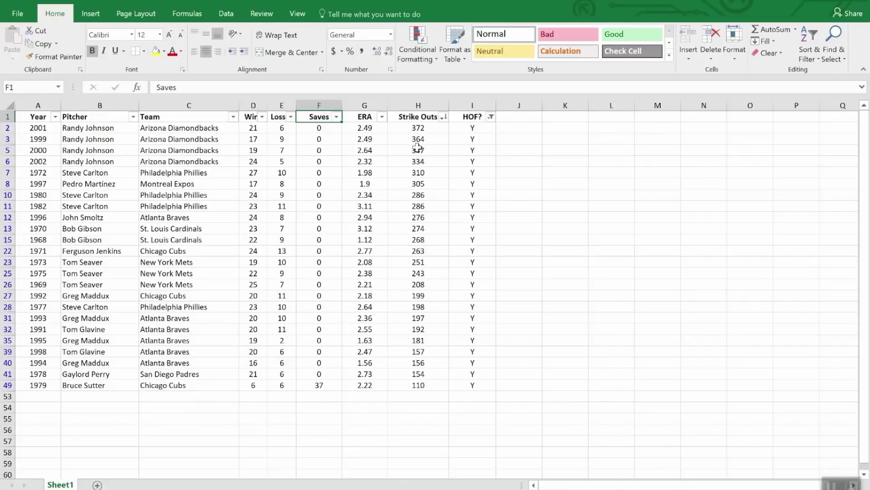
Apply a number filter to the Wins column so only rows with fewer than 20 wins are shown
click(262, 117)
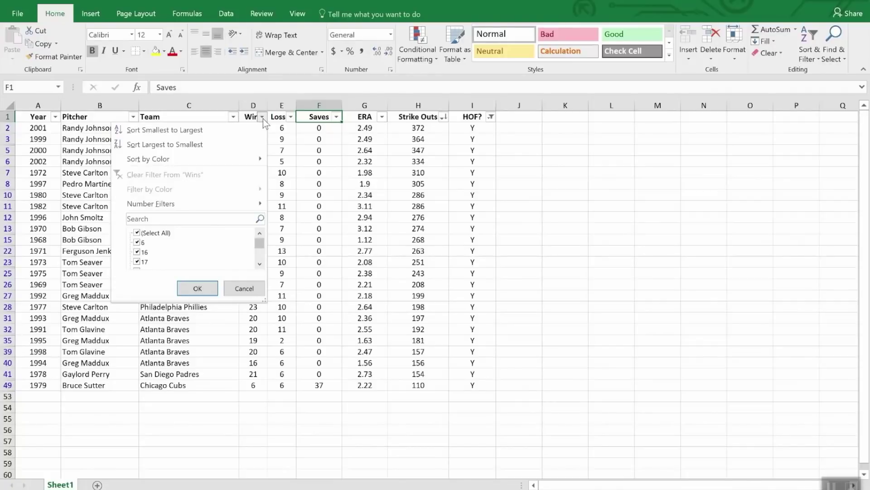
mouse_move(233, 203)
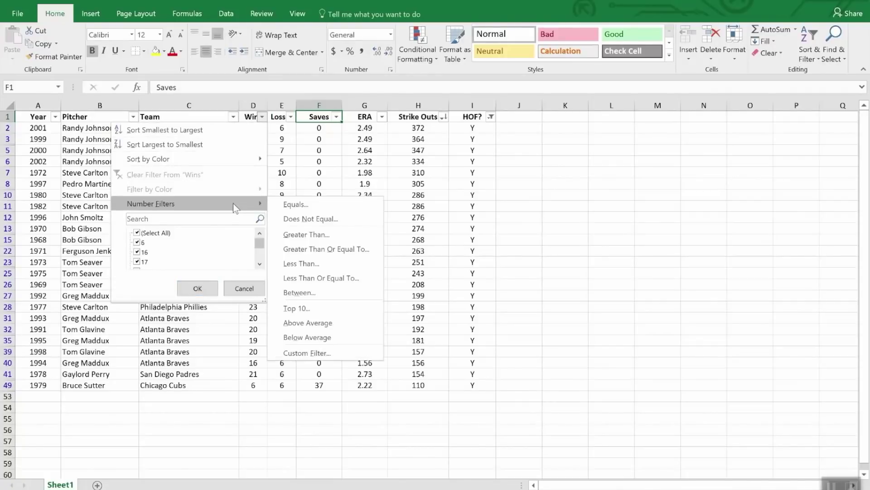
click(325, 264)
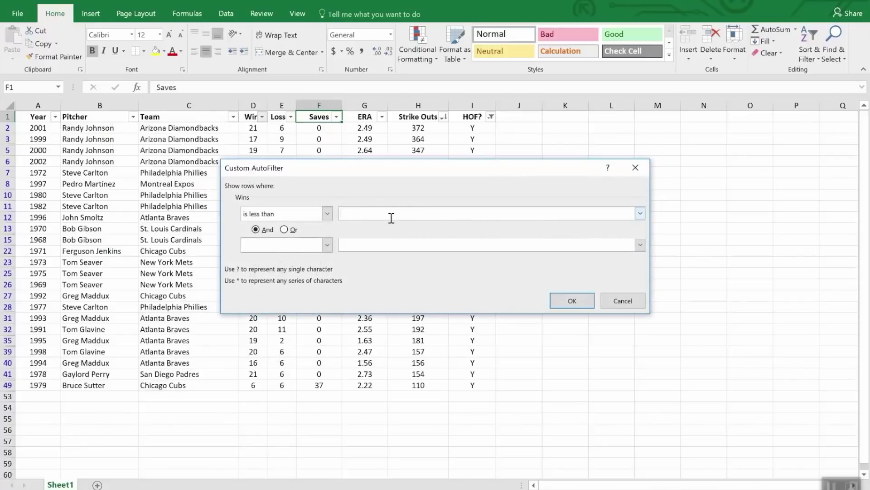
text(20)
click(584, 302)
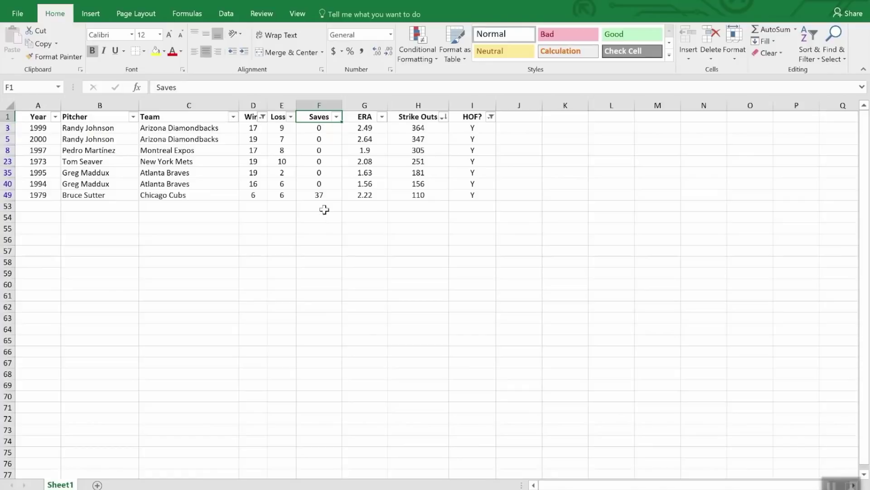
Use AutoSum in H53 below the Strike Outs column to enter =SUBTOTAL(9,H2:H52)
click(415, 207)
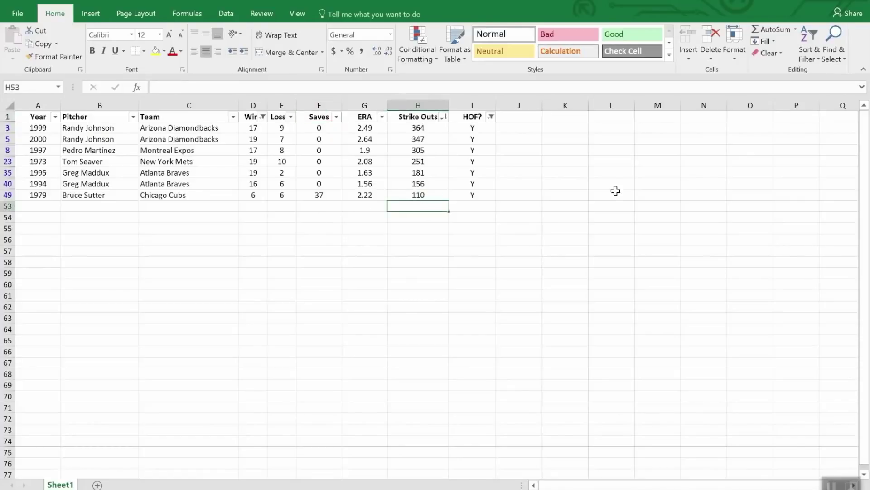
click(771, 29)
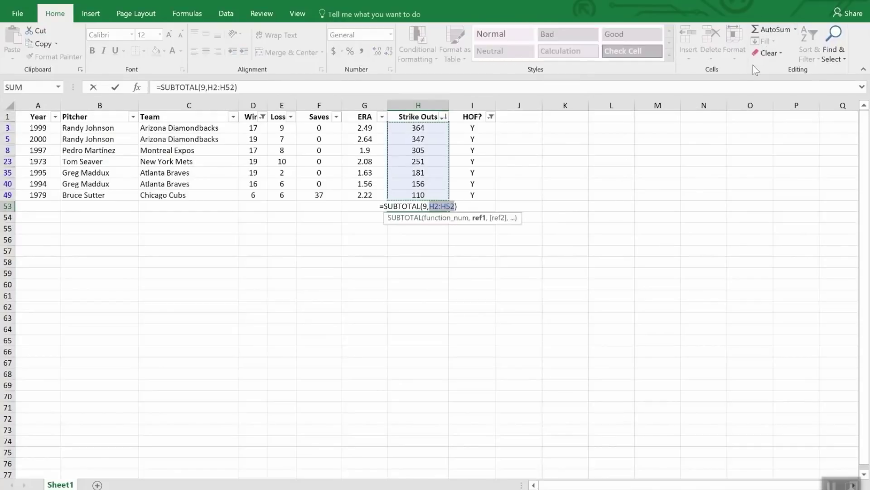
key(Return)
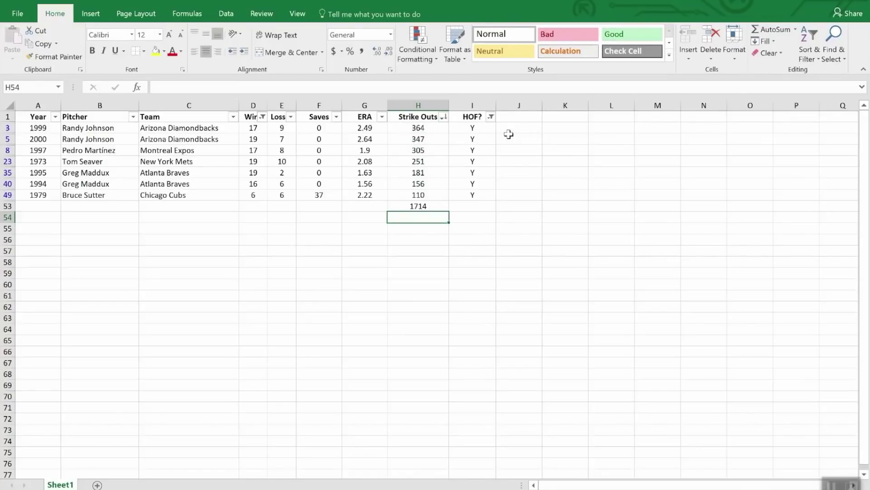
Clear the filters from the HOF? and Wins columns and check the Strike Outs subtotal formula in H53
click(490, 116)
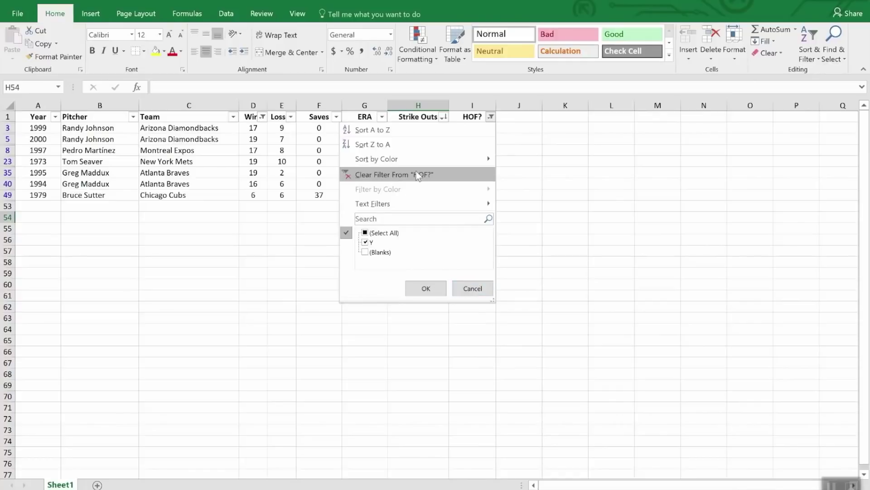
click(418, 174)
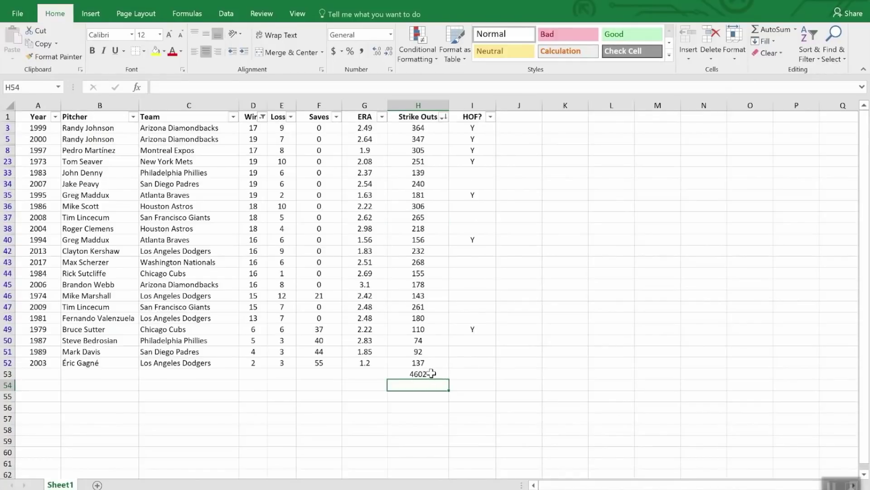
click(262, 116)
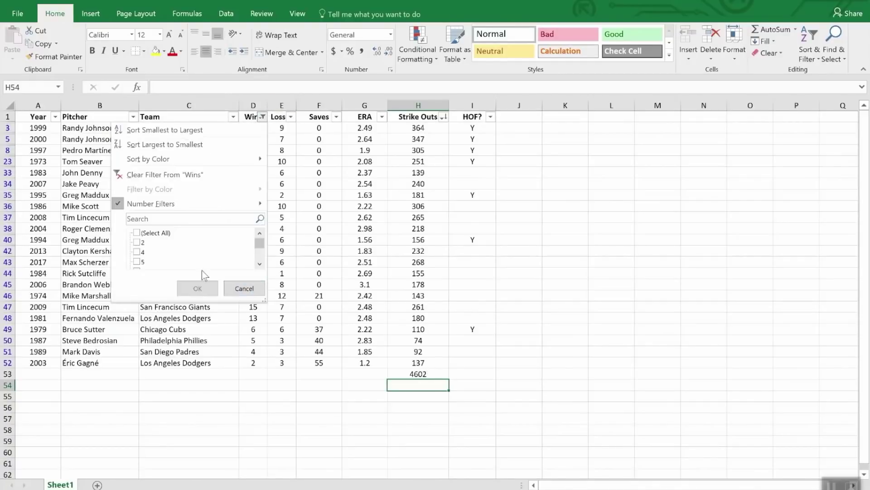
click(181, 175)
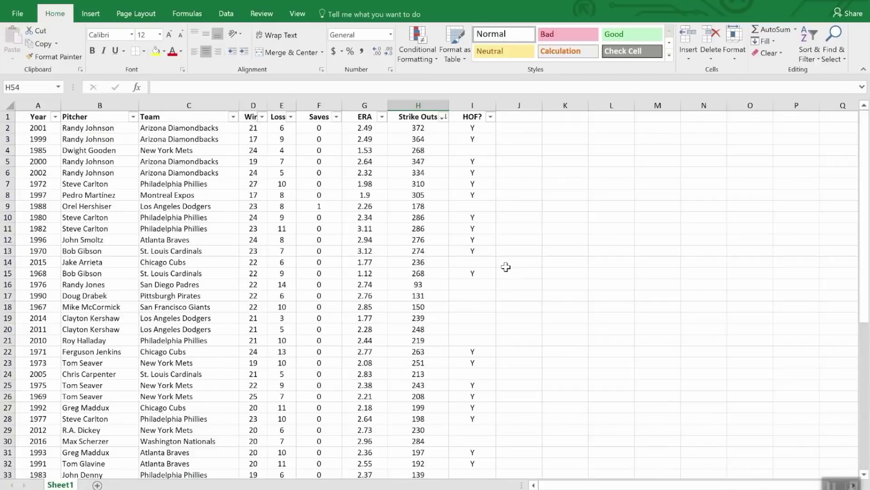
scroll(446, 325, down, 12)
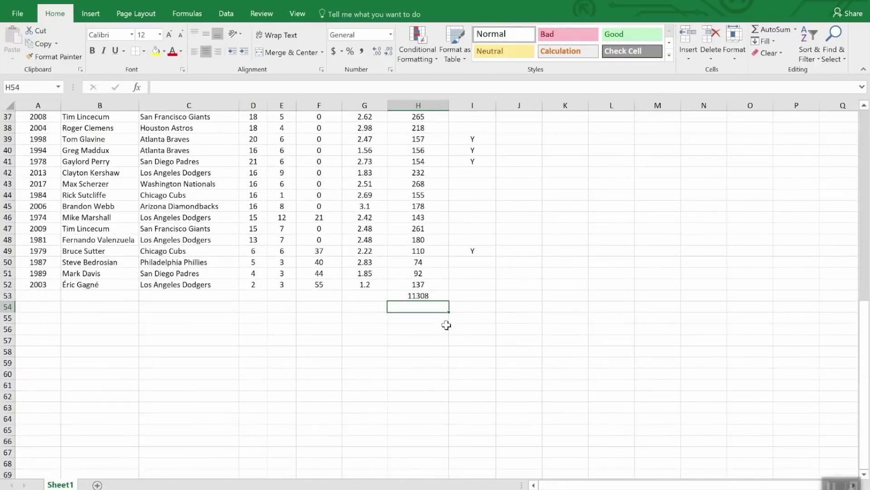
click(438, 296)
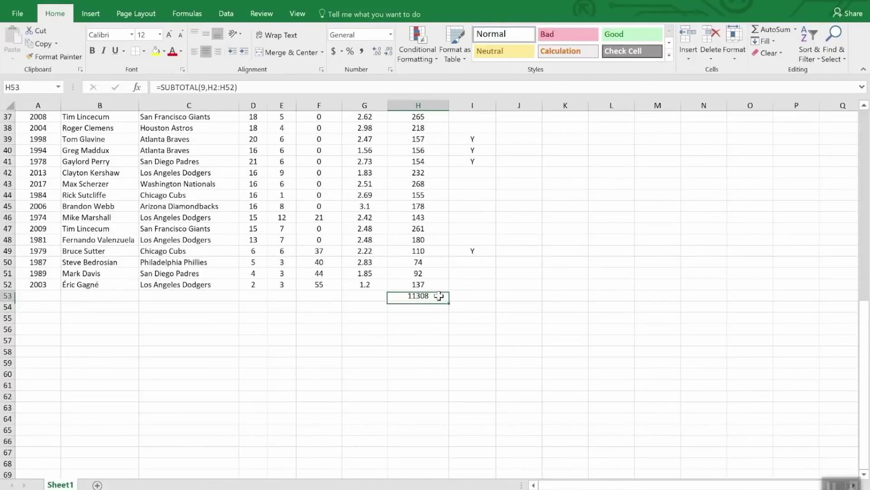
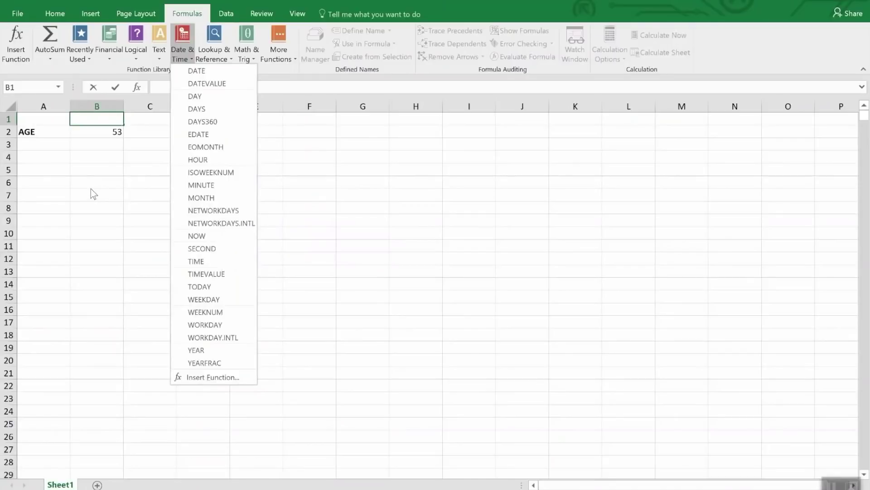
Examine the age formula in B2 and look through the Date and Time categories in the Format Cells dialog
click(89, 129)
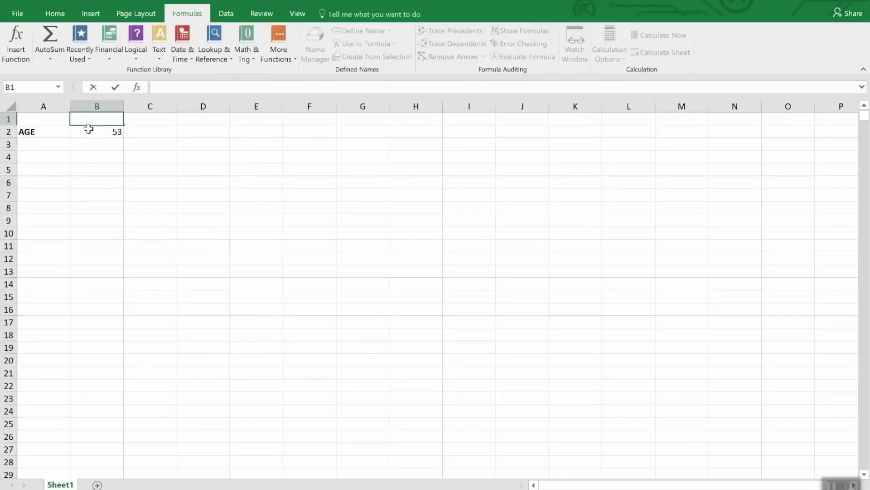
click(89, 132)
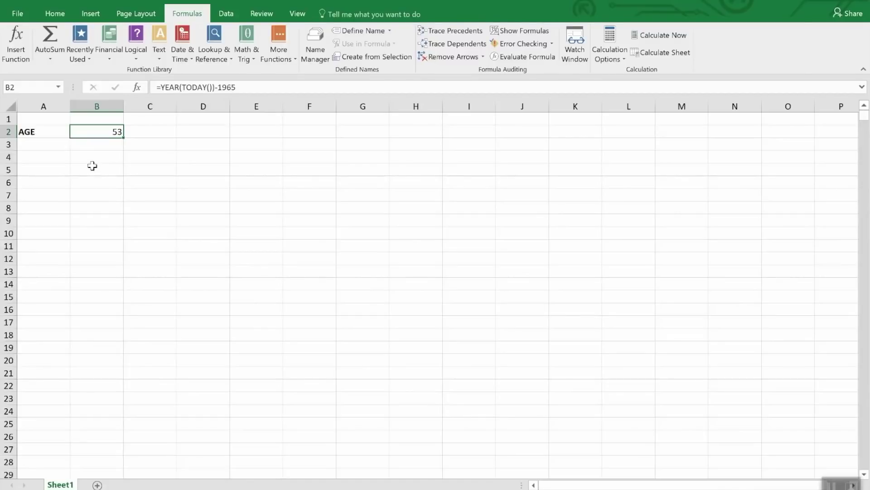
click(53, 14)
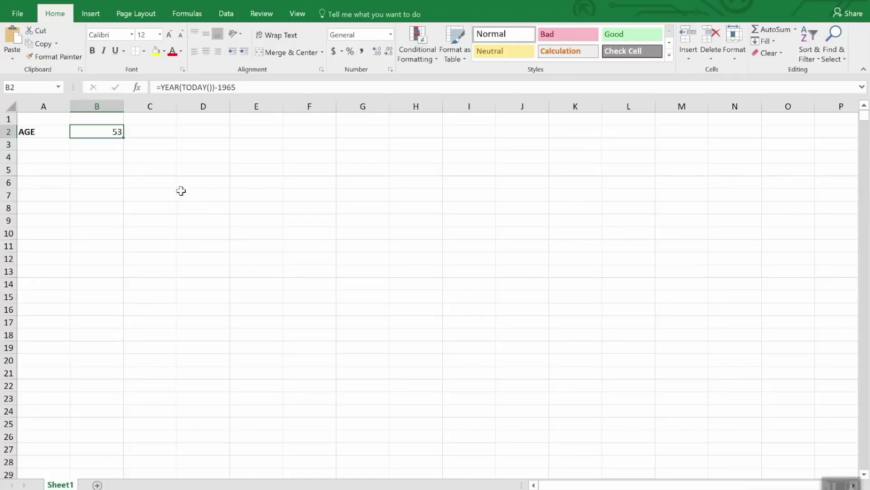
click(390, 35)
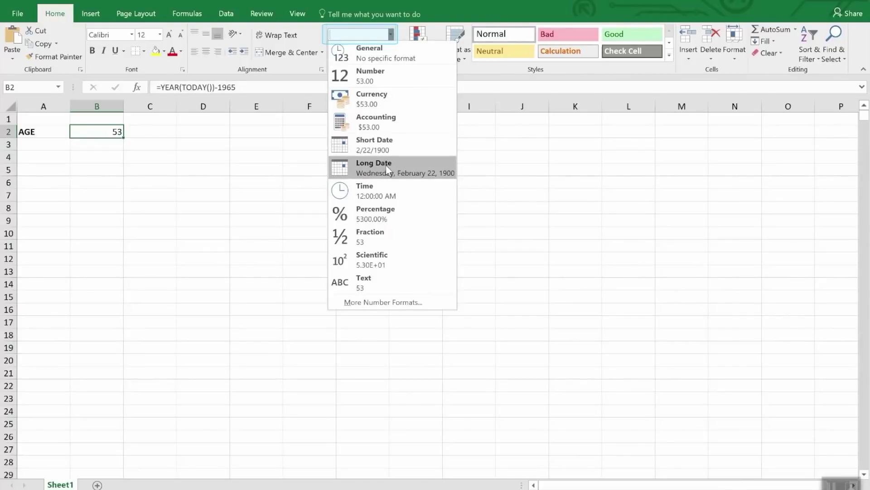
click(371, 302)
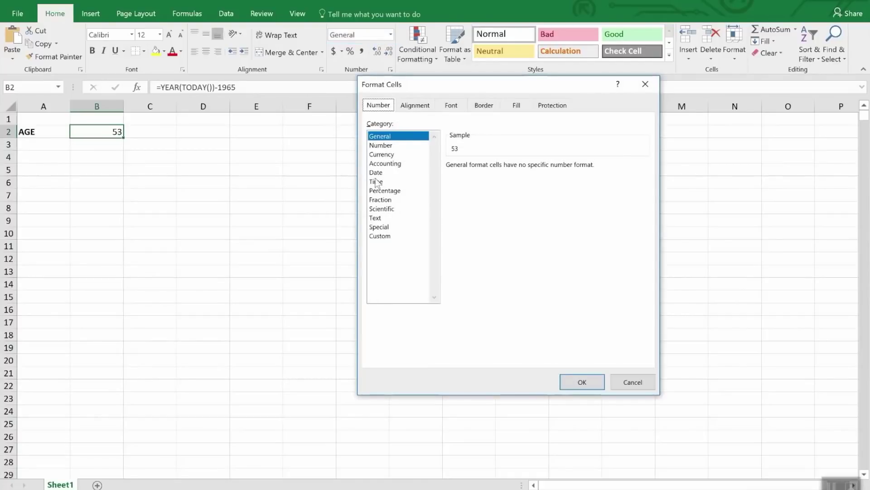
click(375, 173)
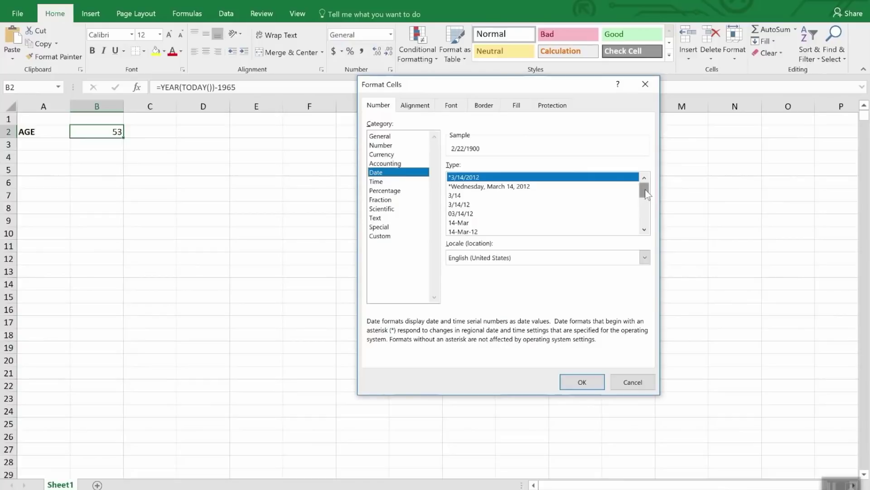
drag(646, 189, 651, 206)
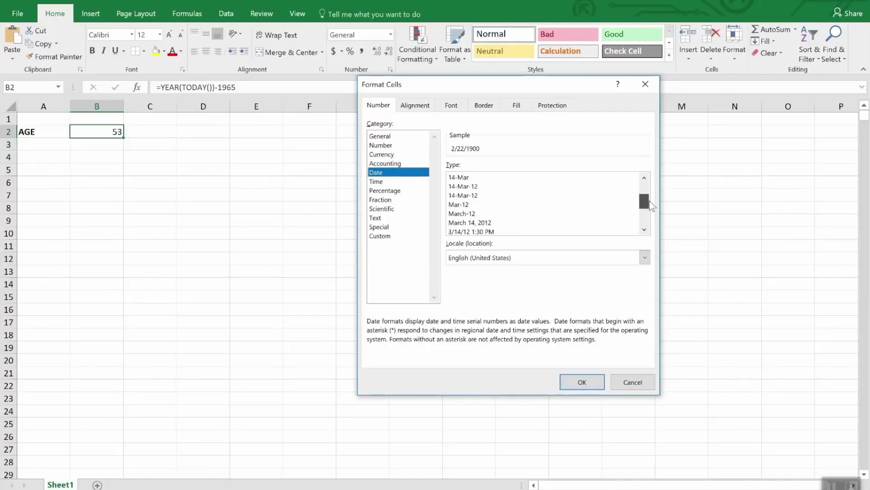
drag(650, 200, 651, 208)
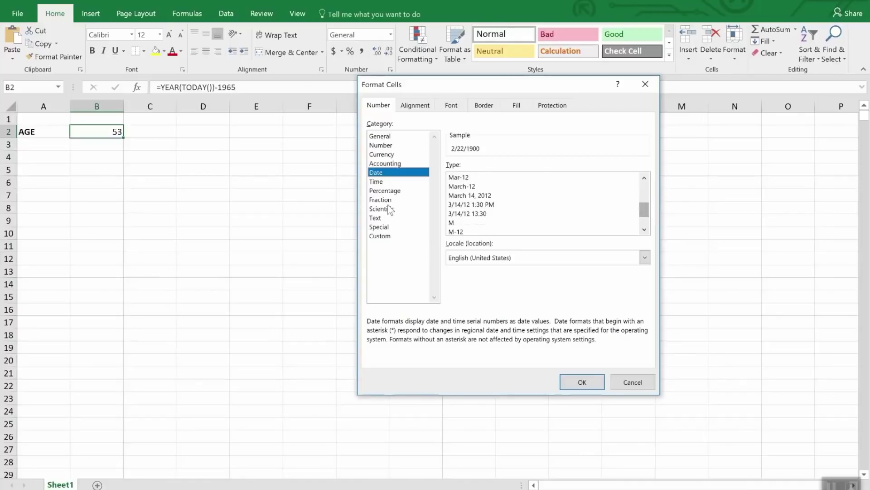
click(383, 183)
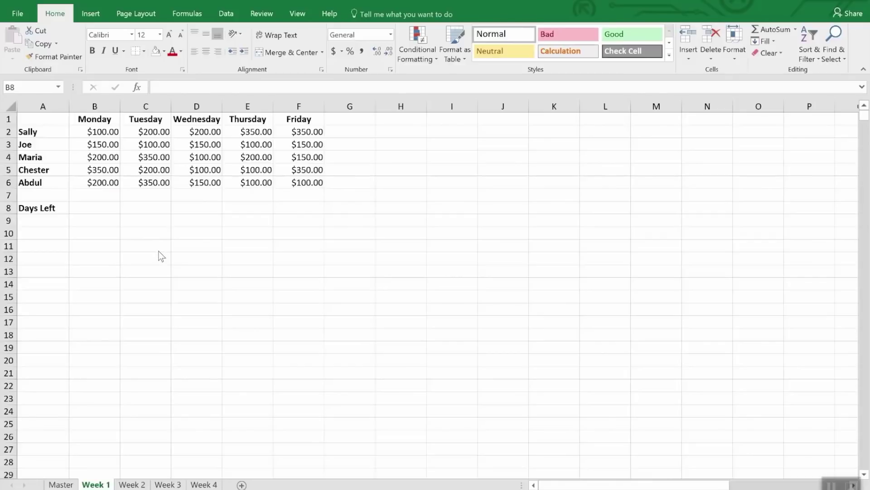
Replace the Monday heading in B1 of the Week 1 sheet with the date 4/2/2018
click(104, 120)
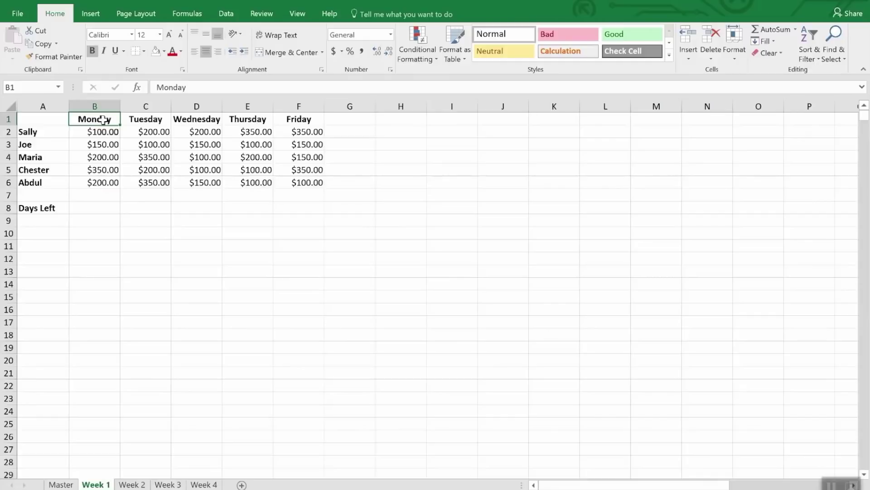
text(4/2/)
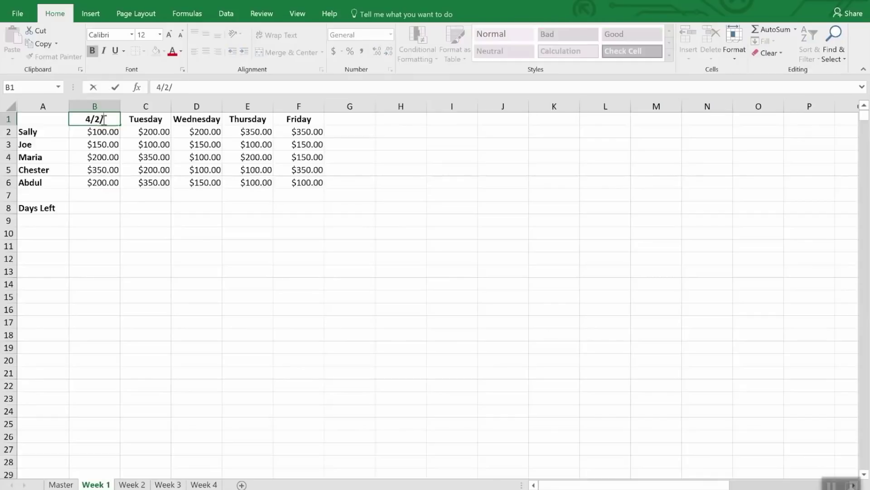
text(2018)
key(Return)
Replace the Tuesday heading in C1 of the Week 1 sheet with the formula =B1+1
click(103, 119)
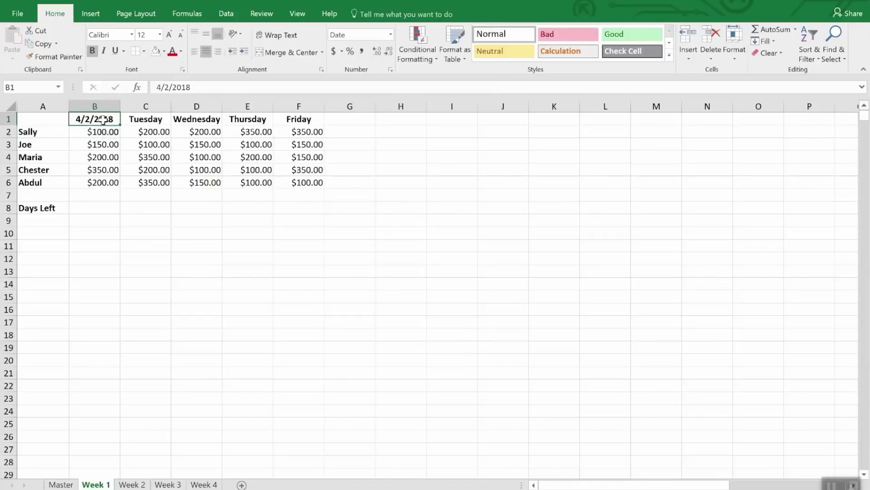
key(Right)
text(=b)
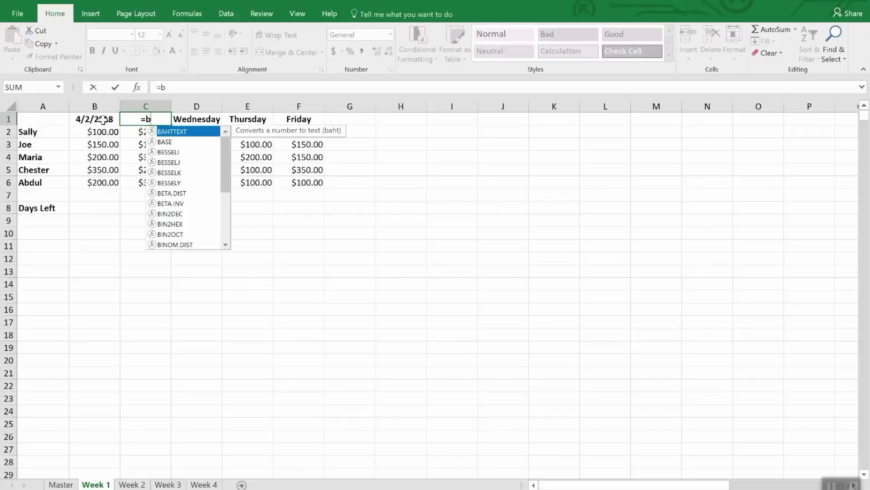
text(1)
key(BackSpace)
text(1)
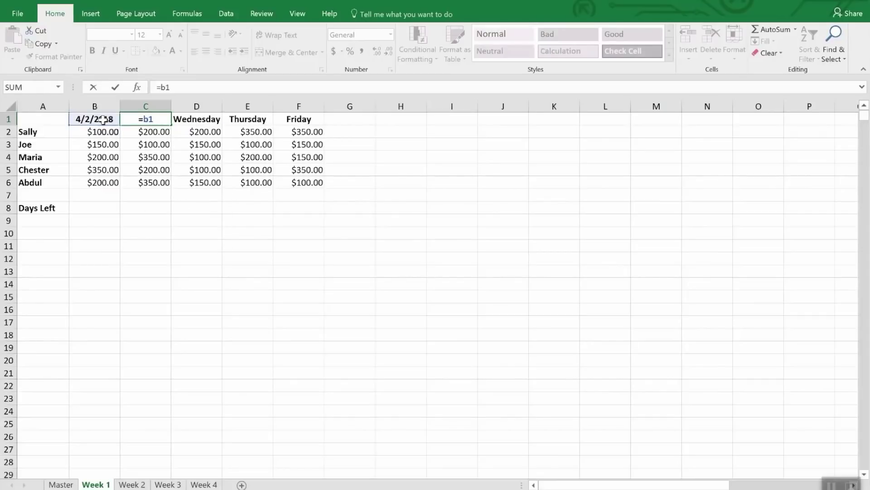
text(+1)
key(Return)
key(Up)
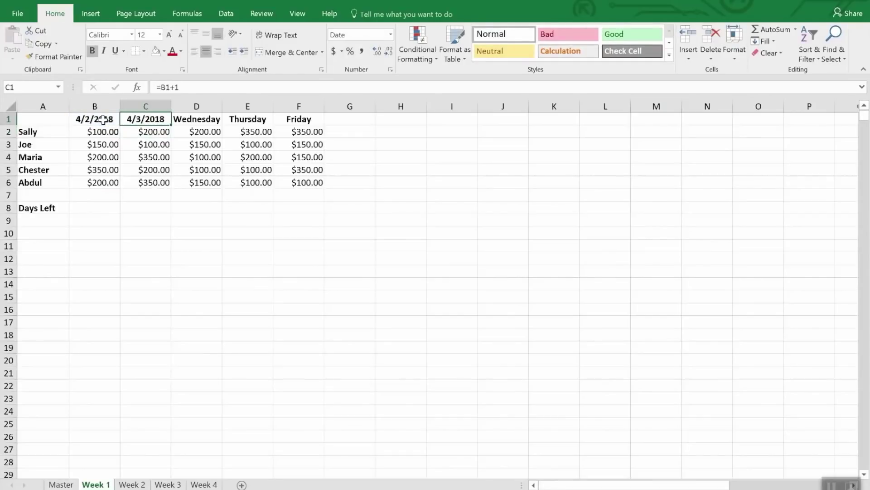
Copy the date formula from C1 into the Wednesday, Thursday and Friday headings in D1, E1 and F1
key(ctrl+c)
key(Right)
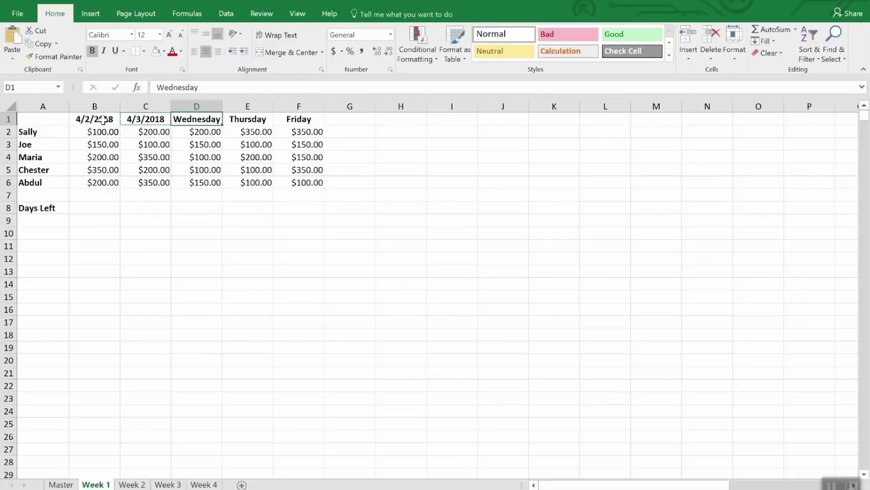
key(ctrl+v)
key(Right)
key(ctrl+v)
key(Right)
key(ctrl+v)
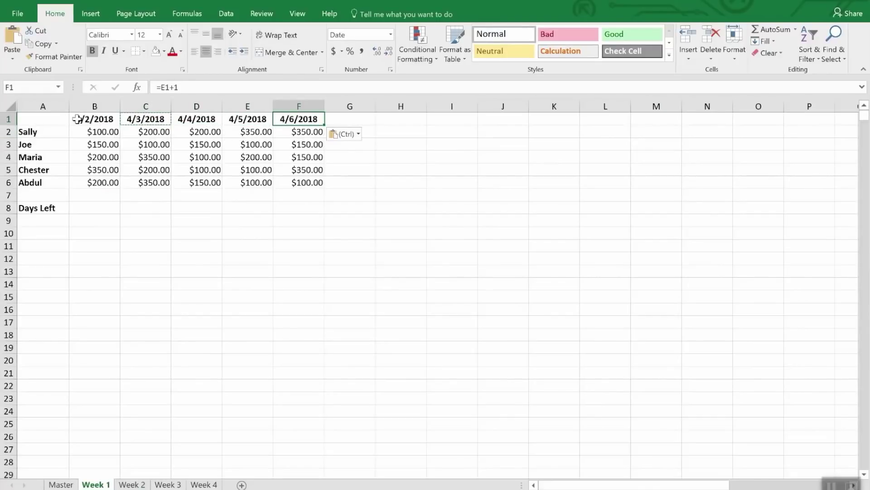
Paste the copied date formula over headings B1:F1 of the Week 2 sheet and enter 4/9/18 in its B1
drag(86, 119, 290, 119)
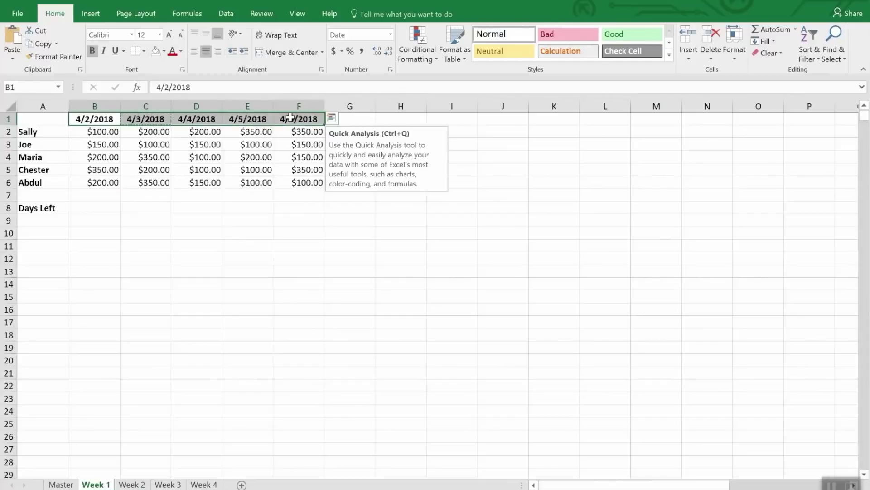
click(132, 484)
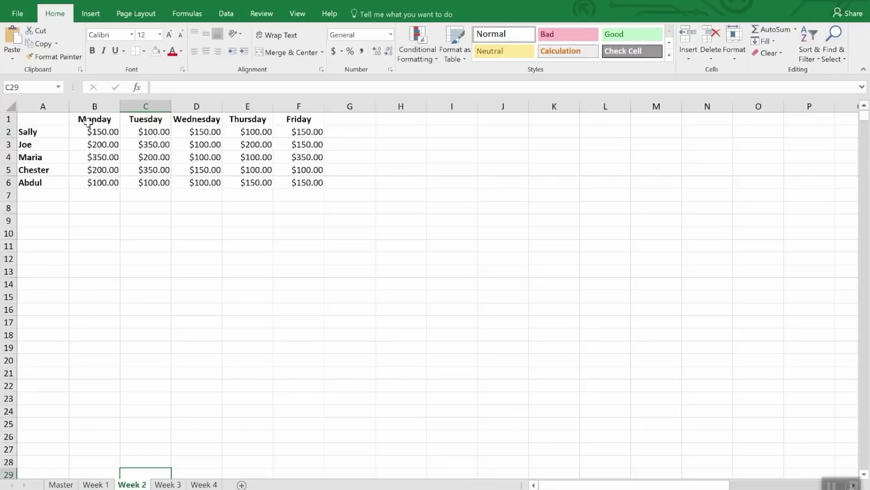
drag(91, 120, 281, 121)
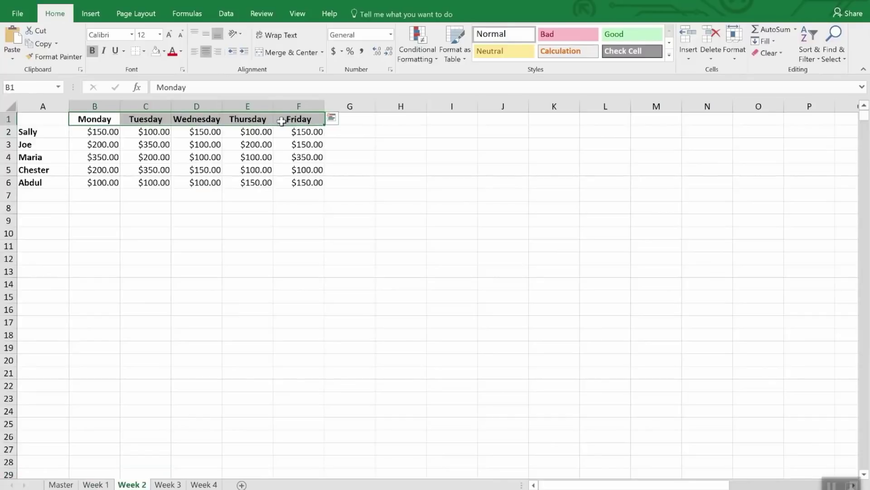
key(ctrl+v)
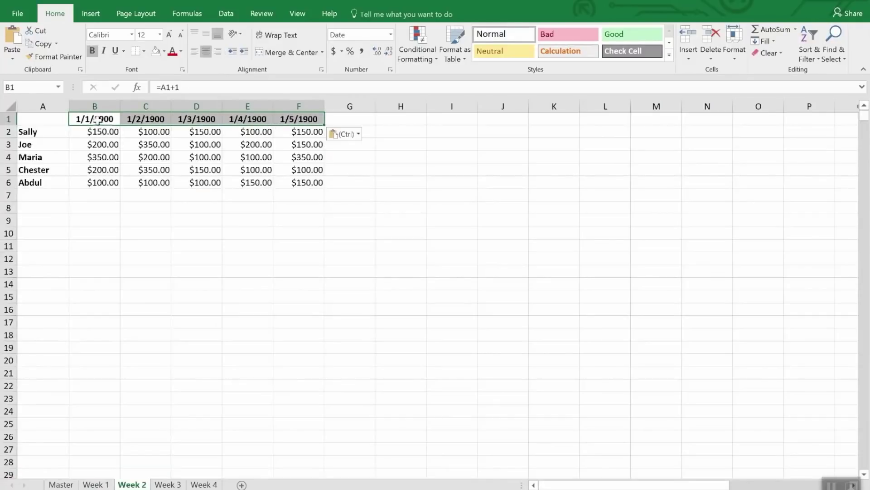
click(98, 120)
text(4)
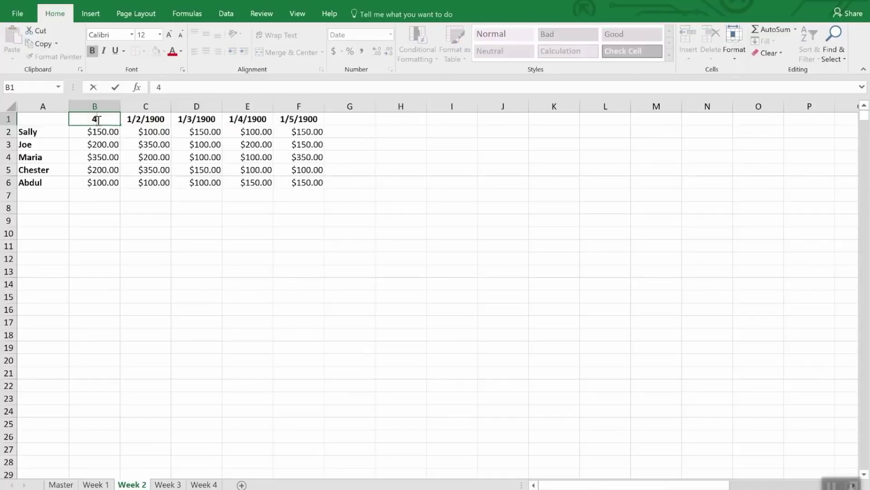
text(/9/18)
key(Return)
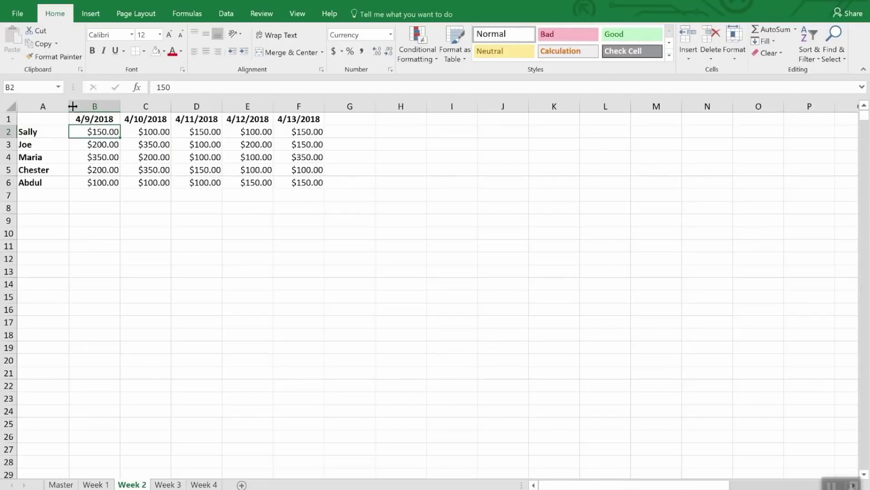
Enter =Date(2018,4,30)-today() in B8 beside Days Left on the Week 1 sheet
click(90, 484)
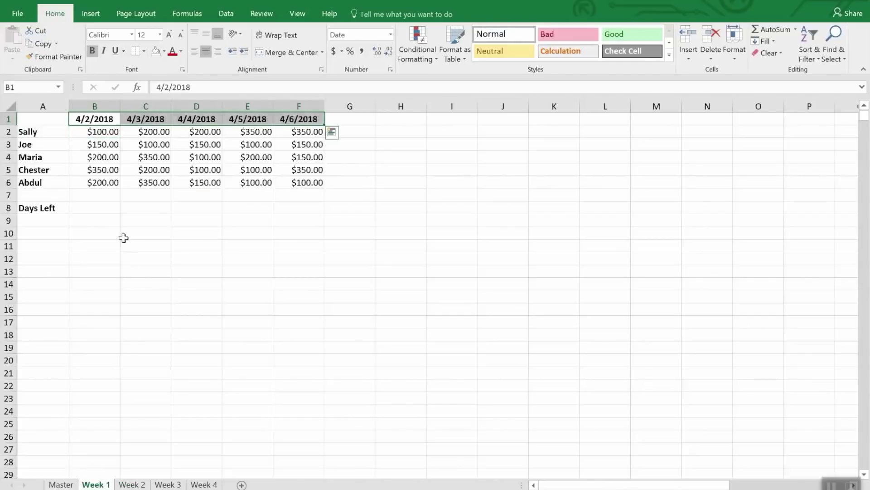
click(93, 209)
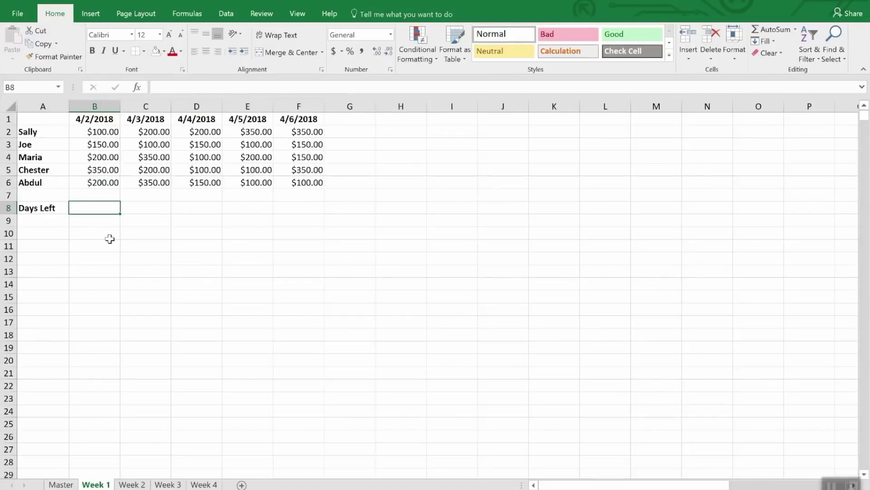
text(=)
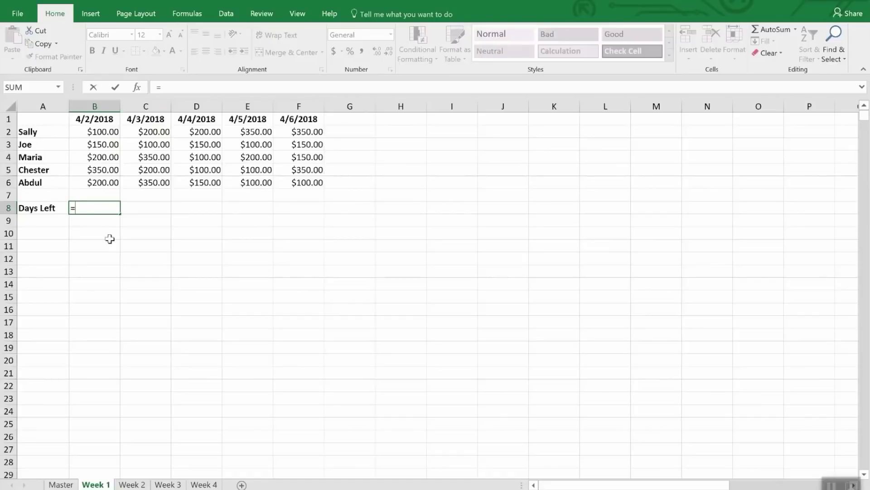
text(Da)
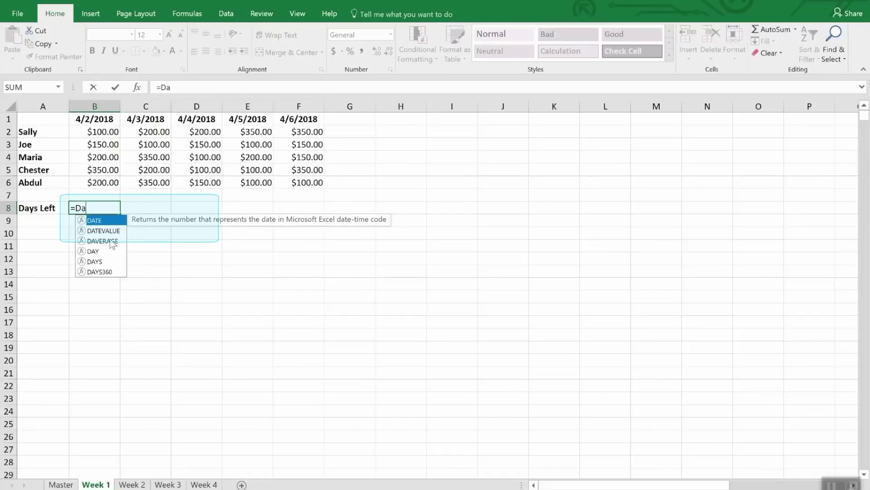
text(te()
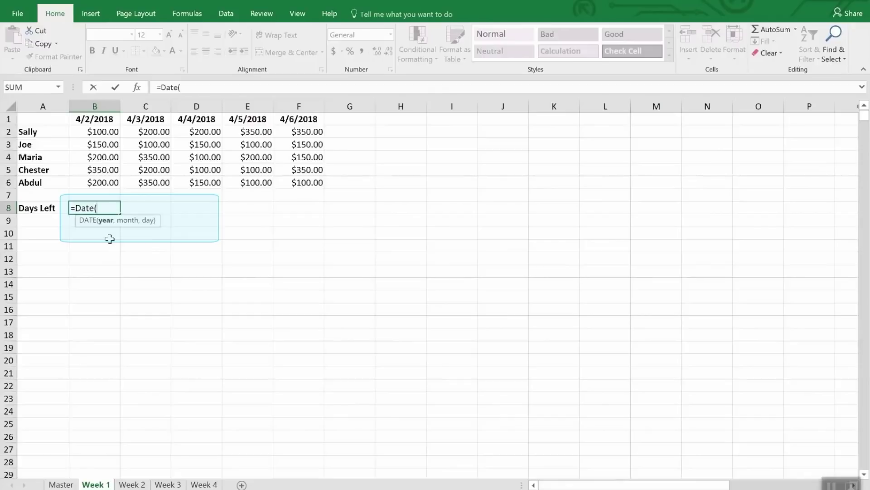
text(2018,4)
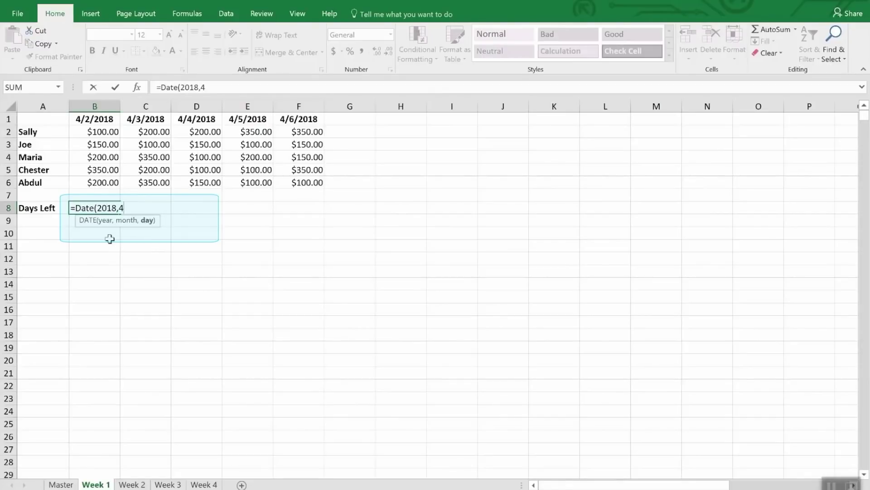
text(,30)-)
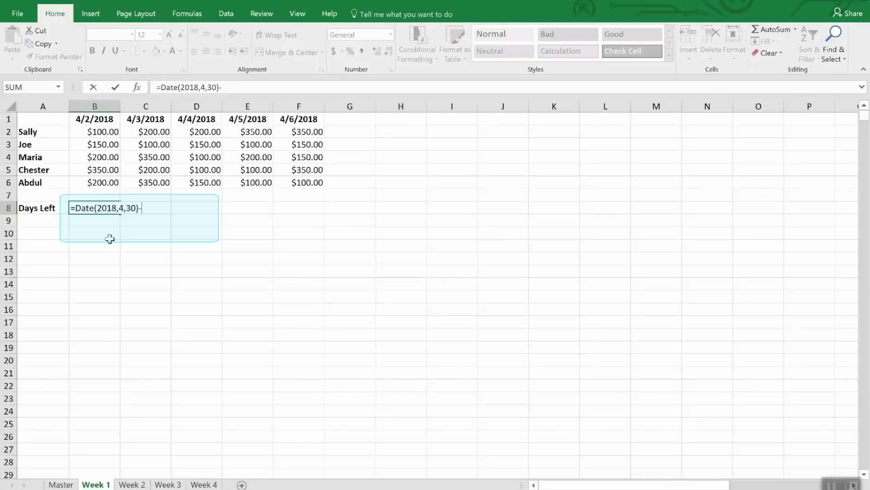
text(today)
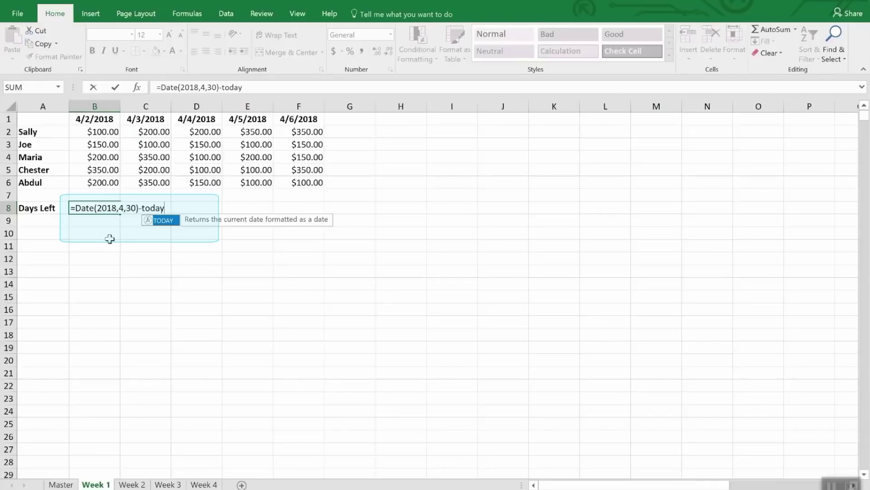
text(())
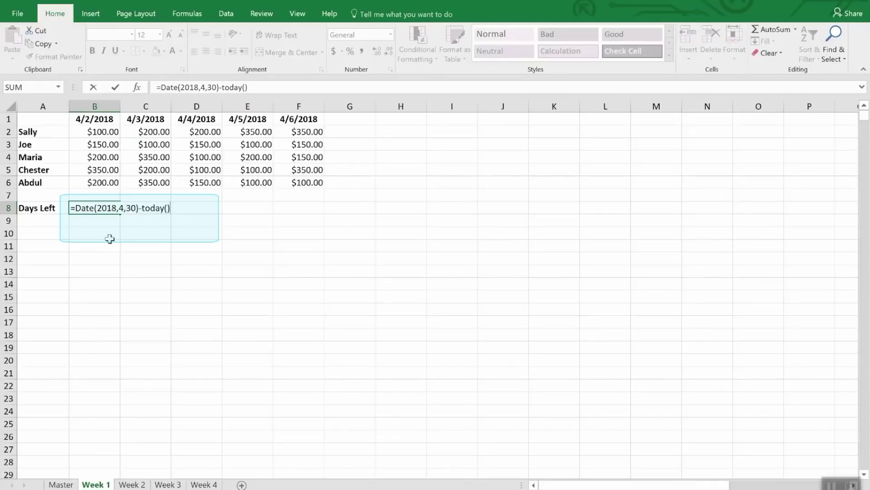
key(Return)
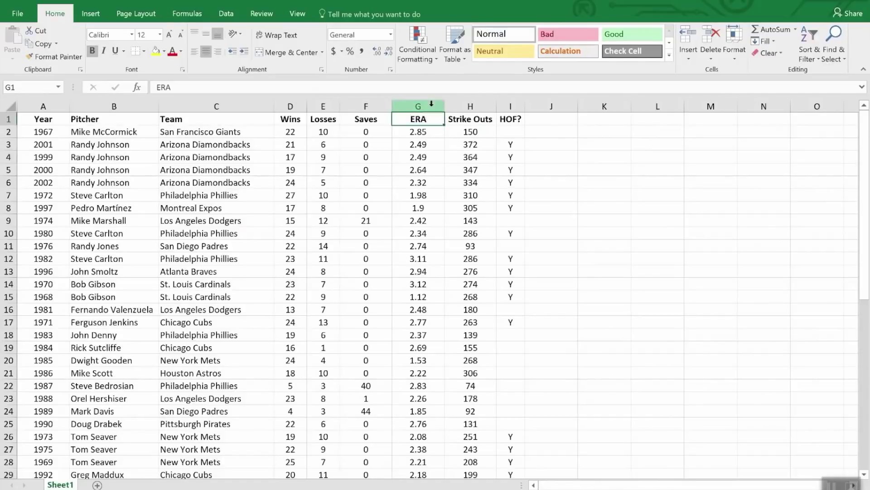
Highlight values less than 2.00 in the ERA column with Light Red Fill with Dark Red Text and check the formatted column
click(419, 105)
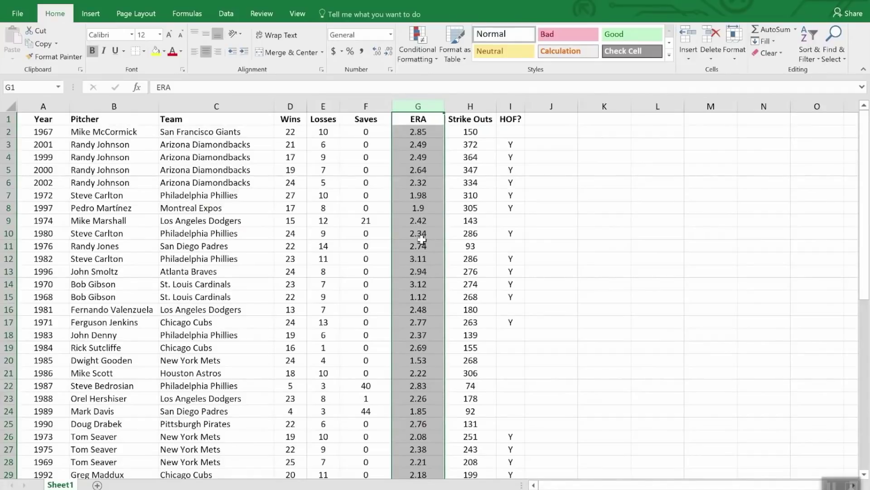
click(416, 34)
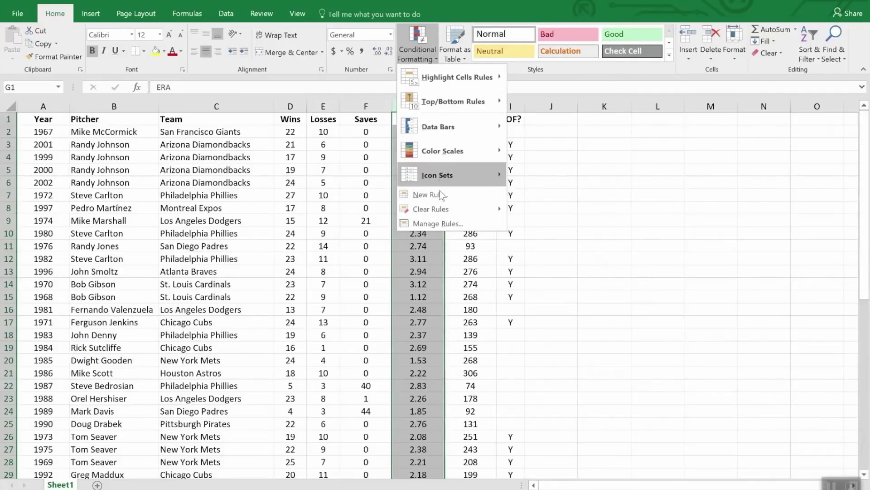
mouse_move(437, 128)
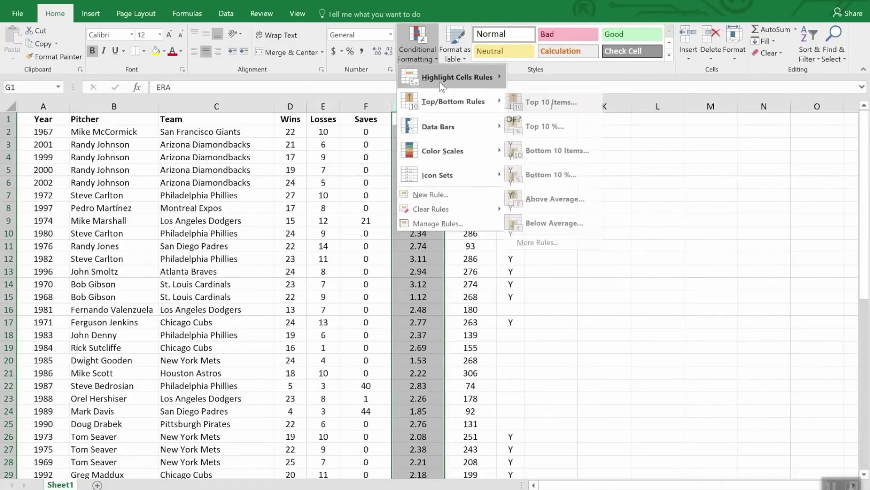
mouse_move(440, 78)
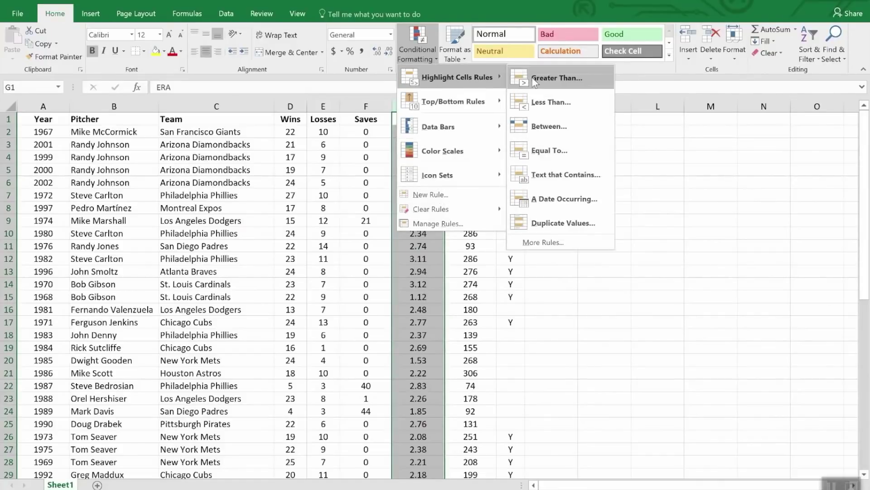
click(564, 114)
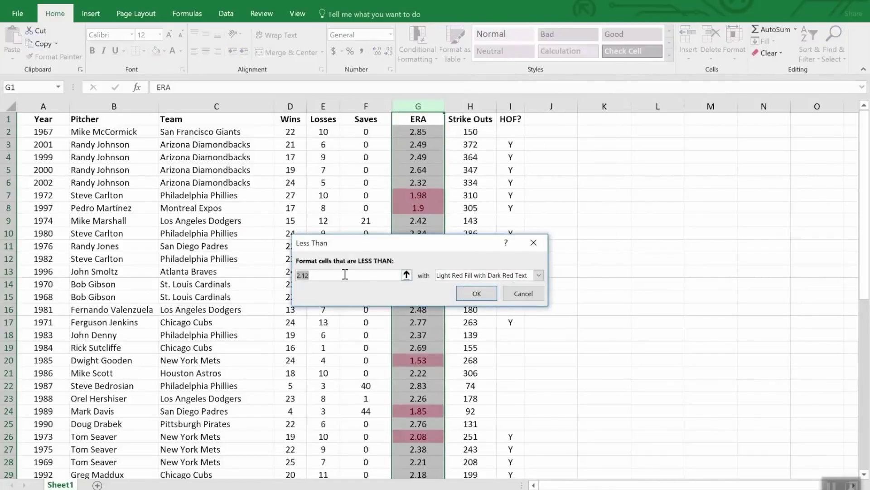
text(2.)
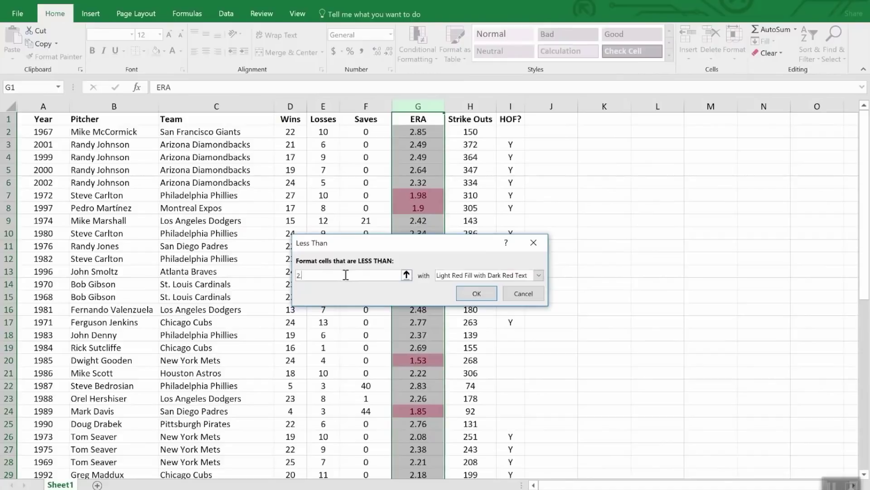
text(00)
click(477, 294)
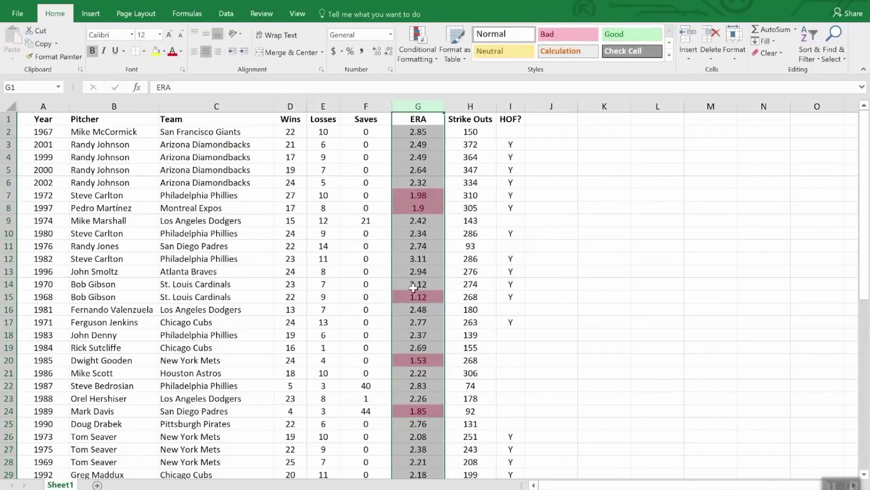
scroll(436, 355, down, 7)
scroll(437, 355, down, 5)
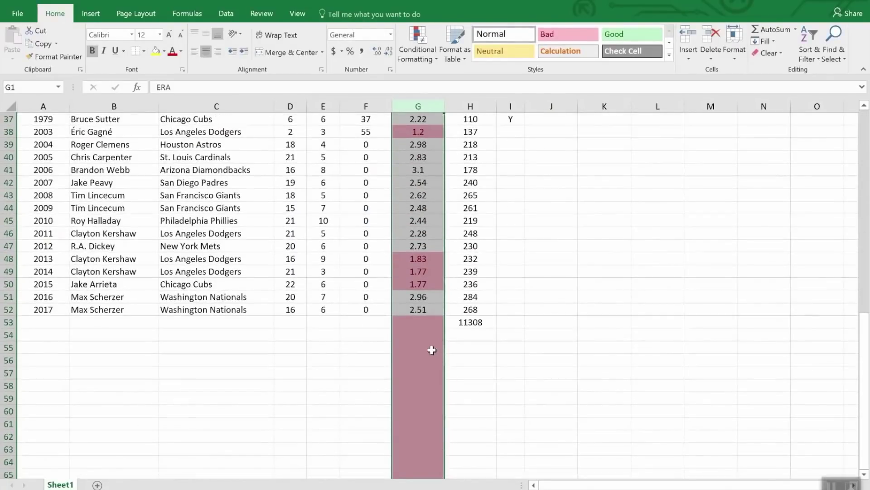
scroll(429, 293, up, 7)
scroll(427, 294, down, 7)
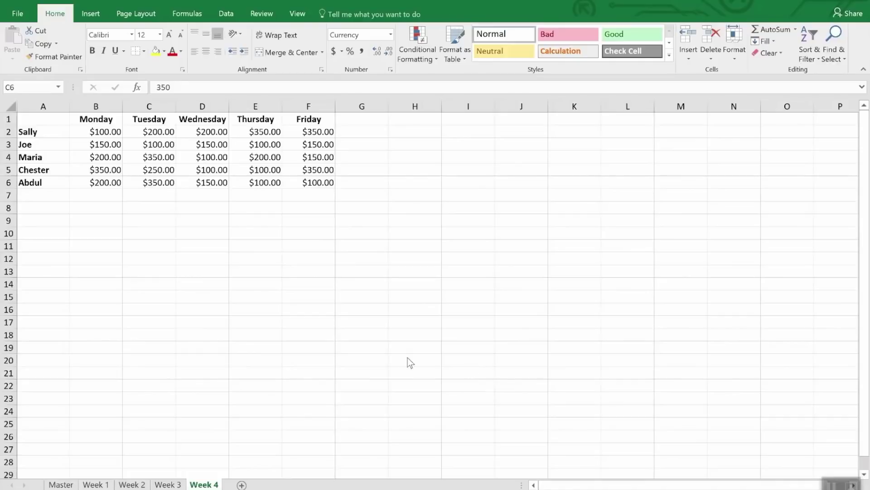
Begin a new conditional formatting rule for B2:F6 on the Week 4 sheet, using the Icon Sets format style
click(114, 134)
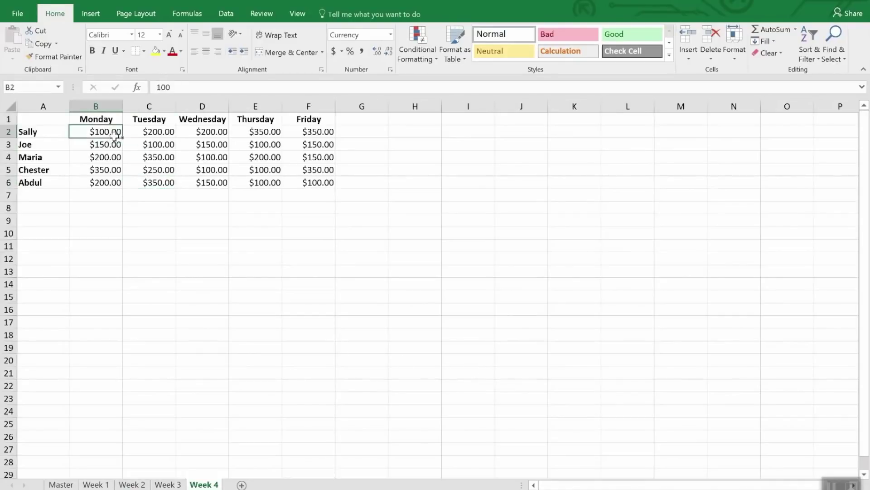
drag(114, 134, 318, 188)
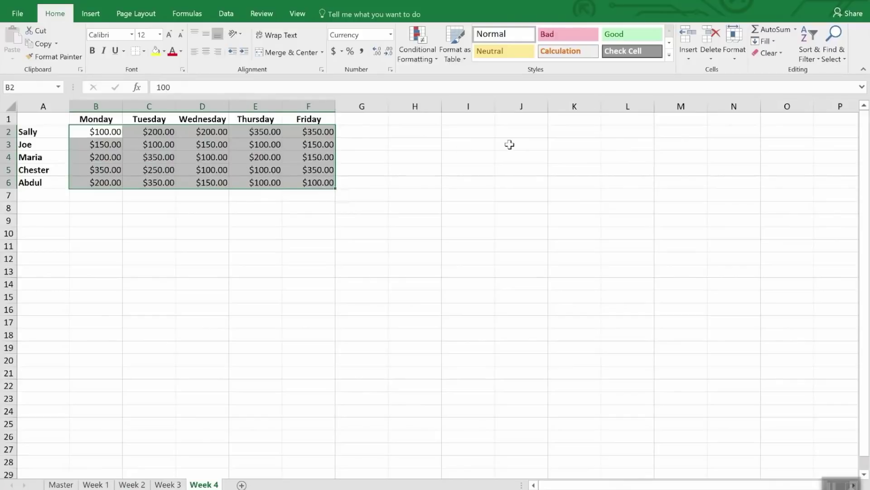
click(421, 33)
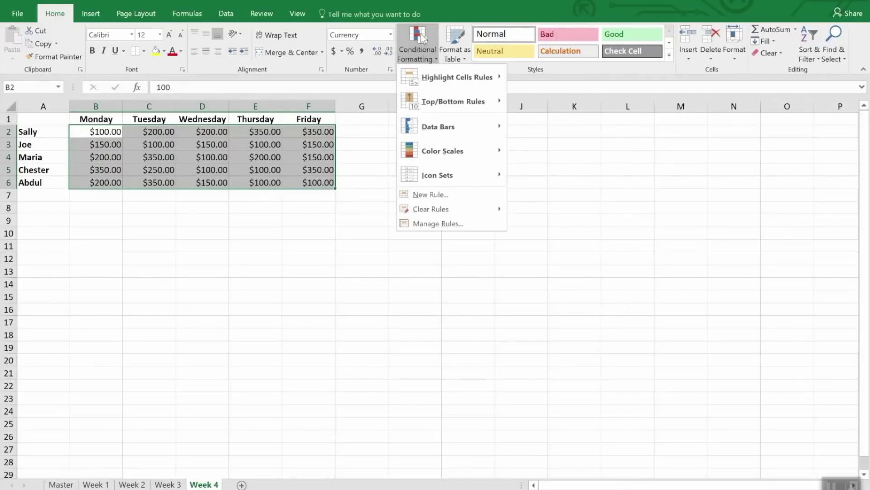
click(444, 200)
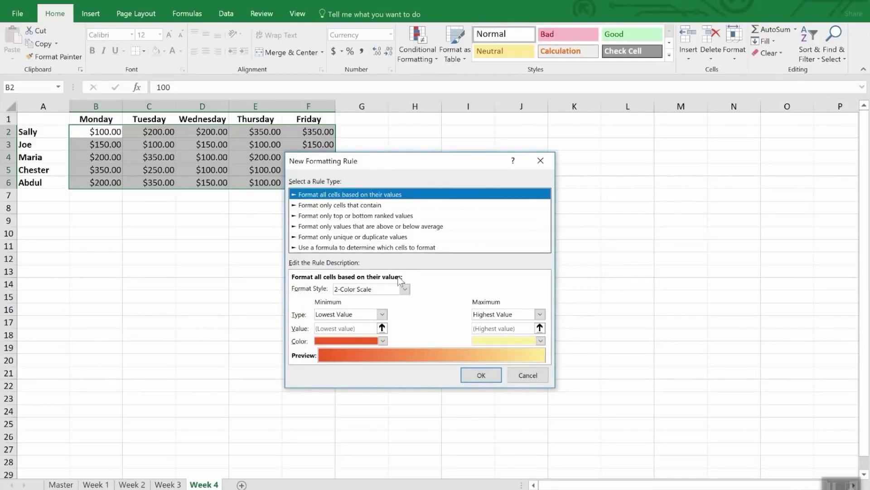
click(404, 290)
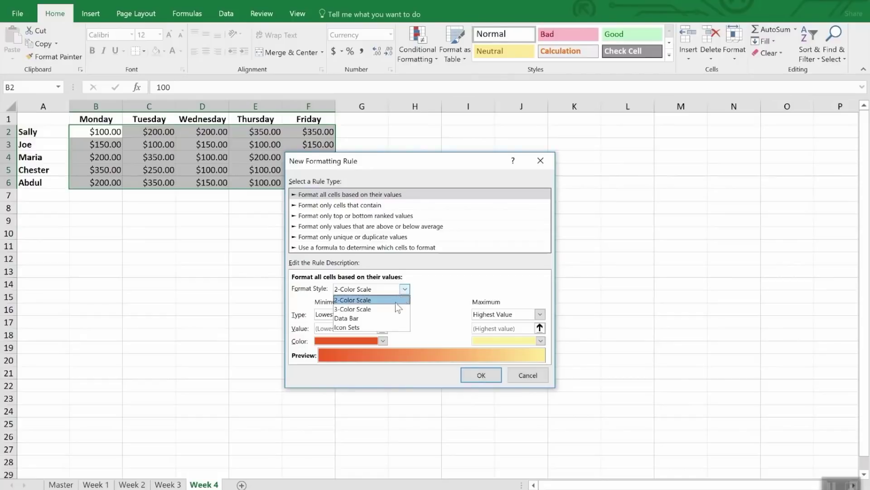
click(382, 325)
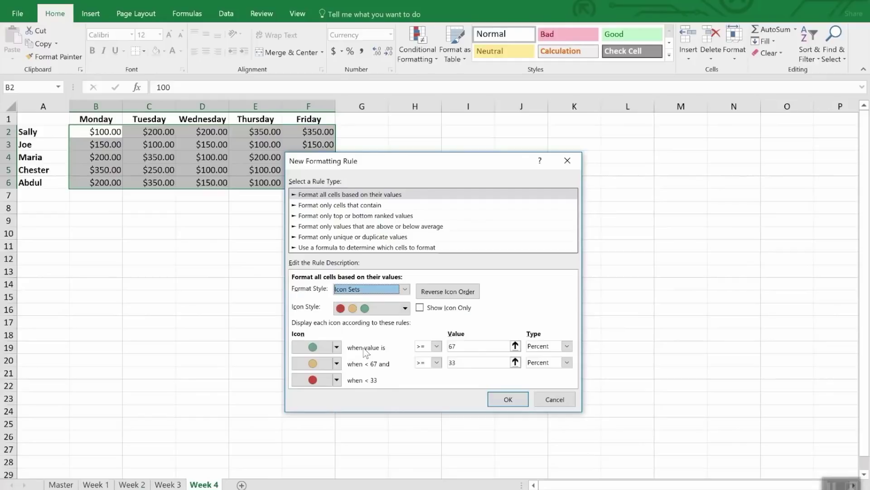
Set the green icon's threshold to 300 with the type Number
click(567, 347)
click(559, 356)
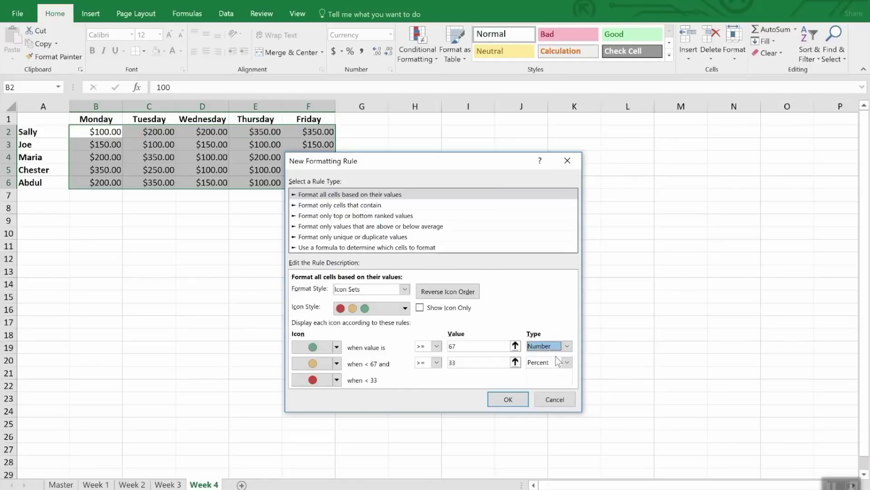
double_click(459, 346)
text(3)
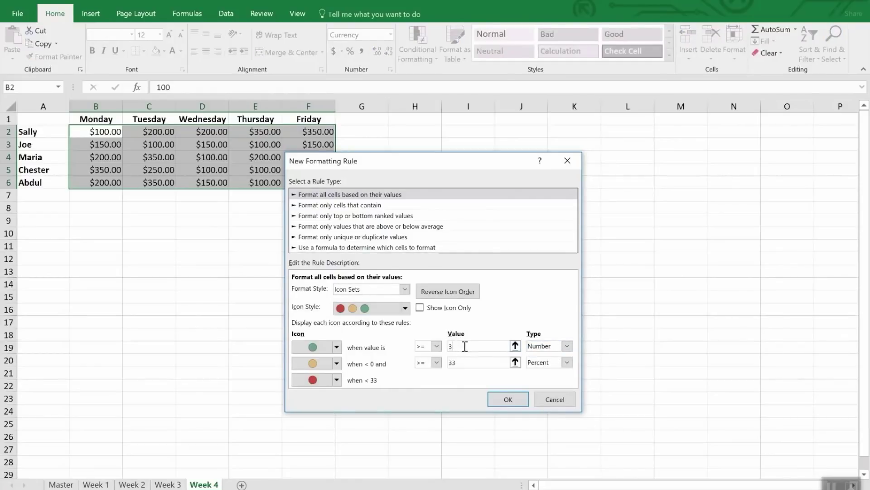
text(00)
Set the yellow icon's threshold to 200 with the type Number and apply the icon set rule
click(482, 362)
double_click(482, 363)
text(200)
key(Tab)
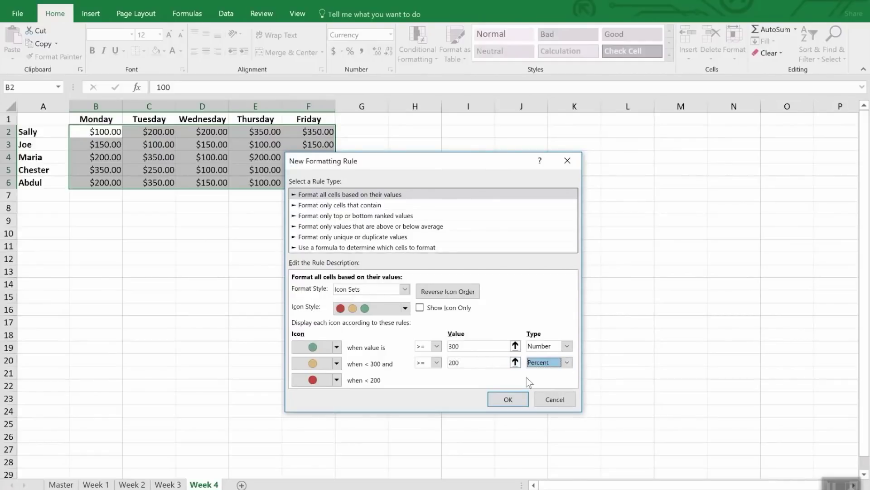
click(566, 362)
click(560, 372)
double_click(482, 363)
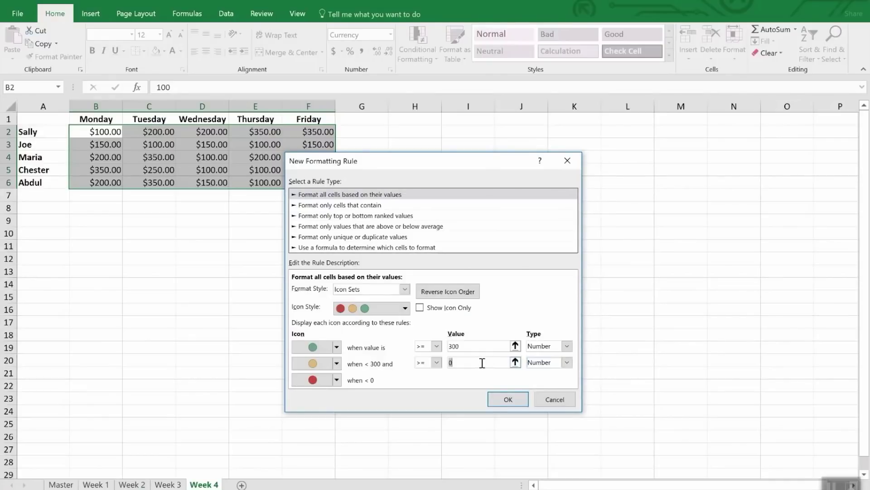
text(200)
click(509, 399)
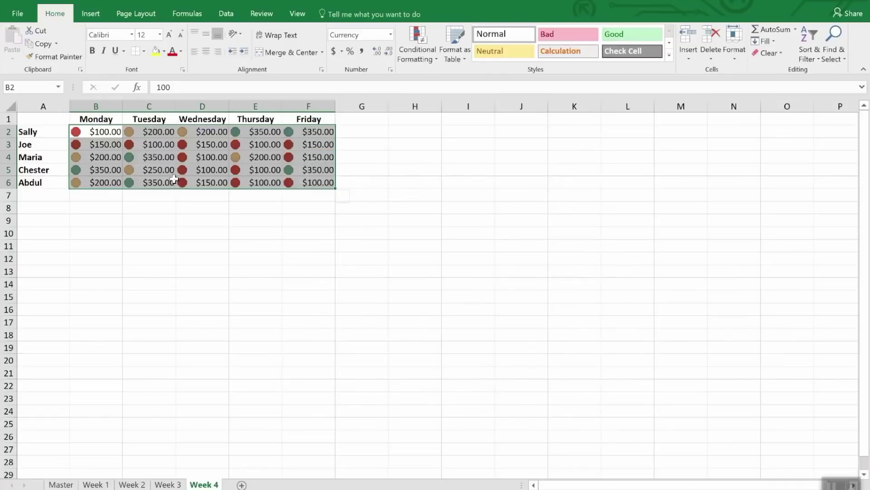
click(209, 211)
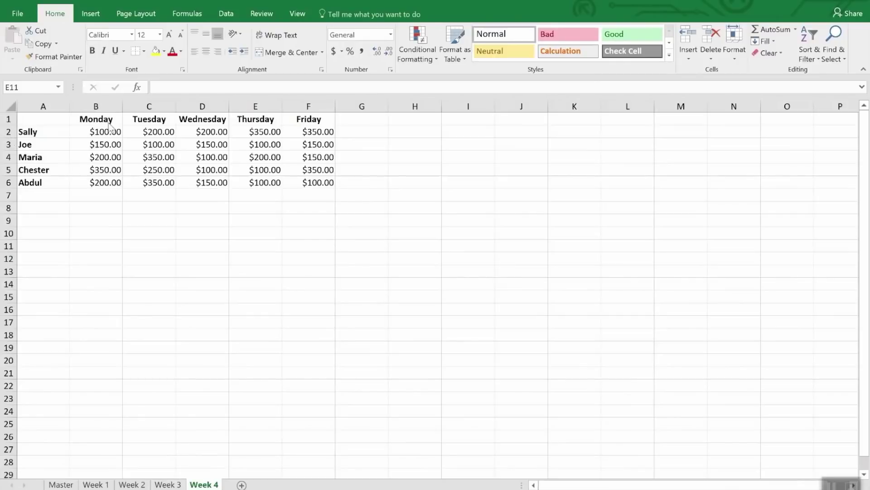
Begin a formula-based conditional formatting rule for B2:F6 on the Week 4 sheet with the formula =b2<200
drag(104, 132, 335, 182)
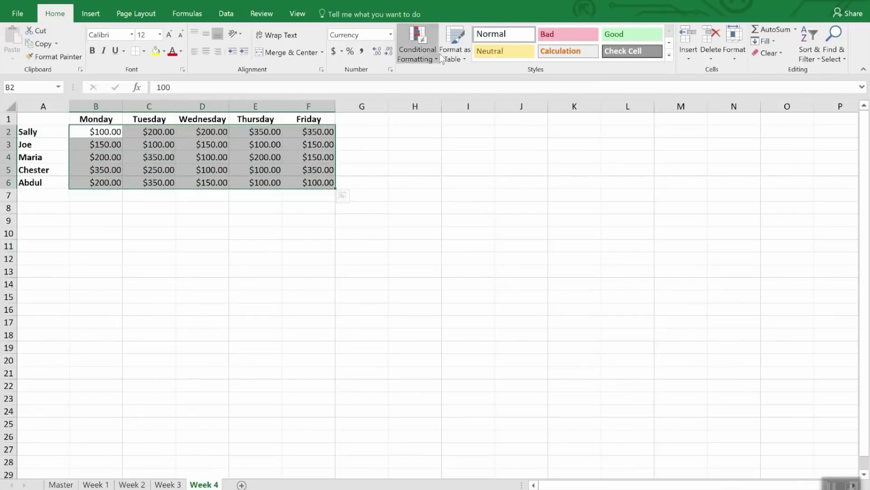
click(412, 40)
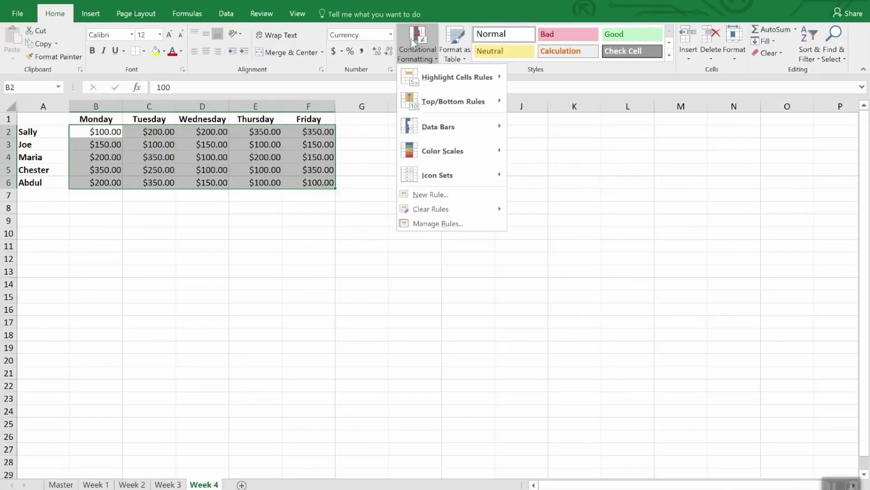
click(450, 197)
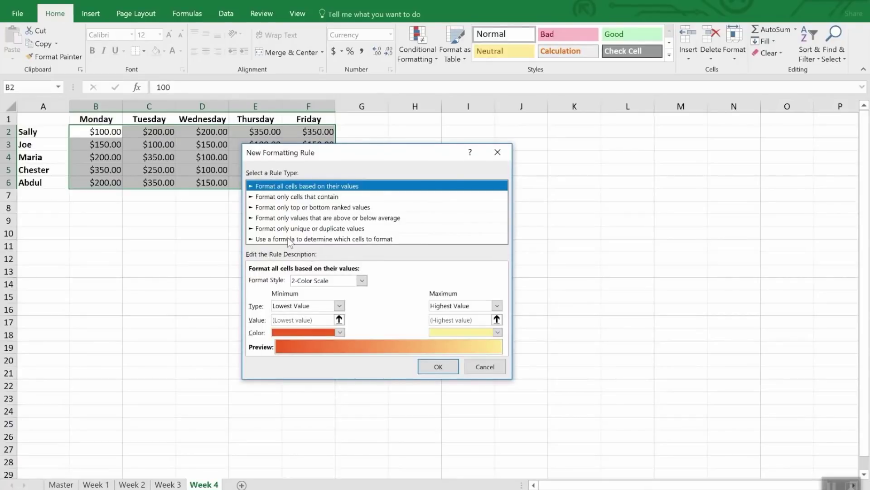
click(291, 239)
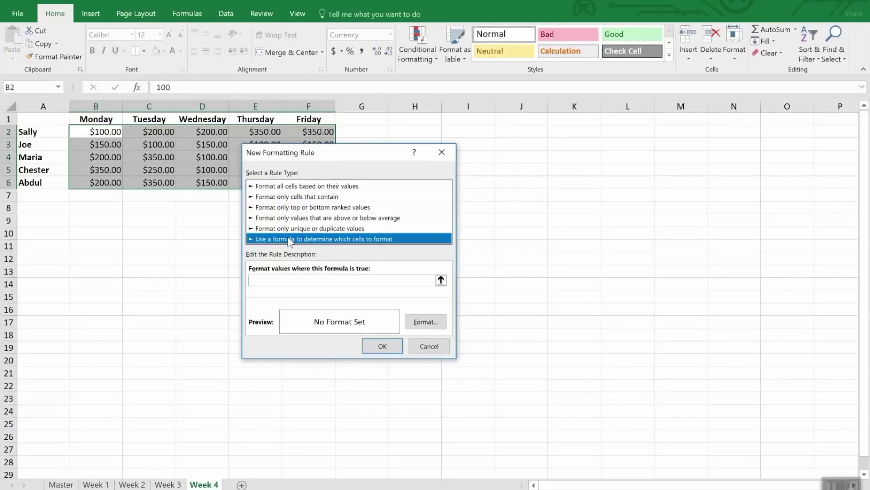
click(288, 281)
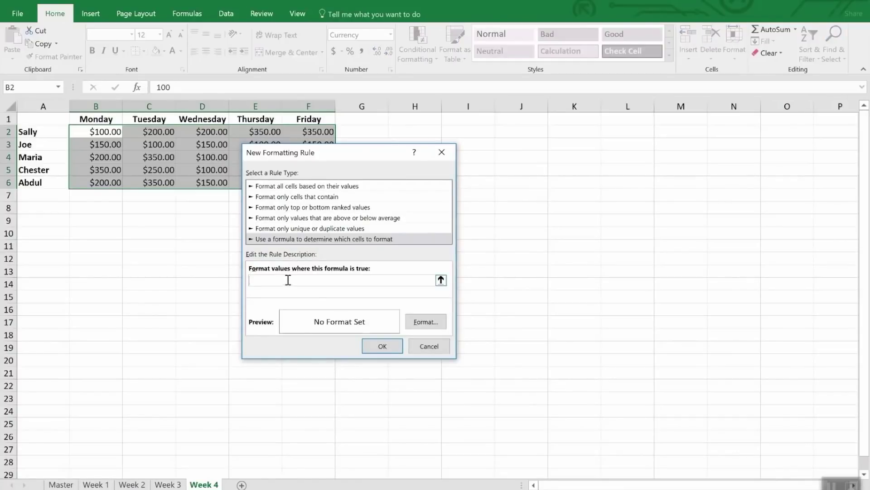
text(=b2<200)
Give the formula rule a yellow background fill and apply it to the selected amounts
click(426, 321)
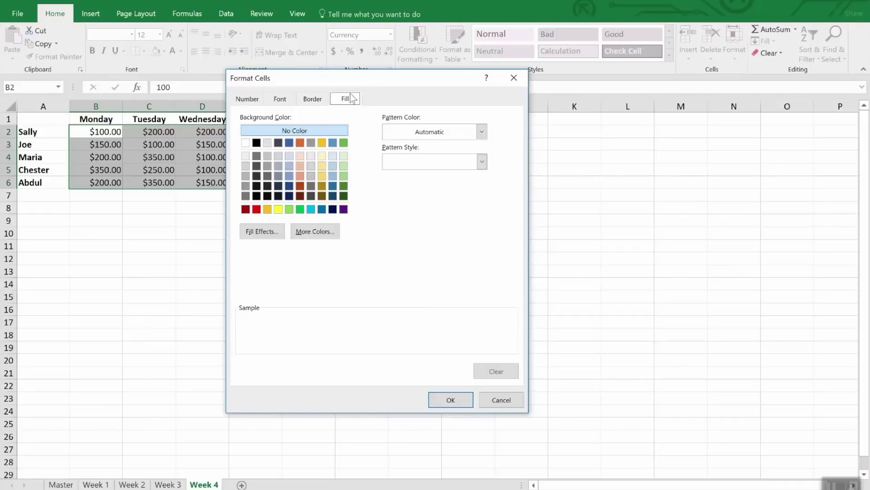
click(278, 209)
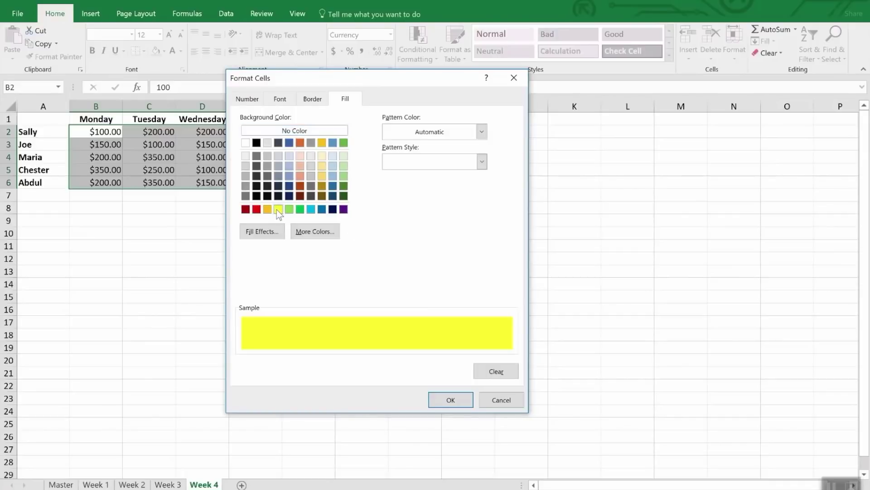
click(453, 400)
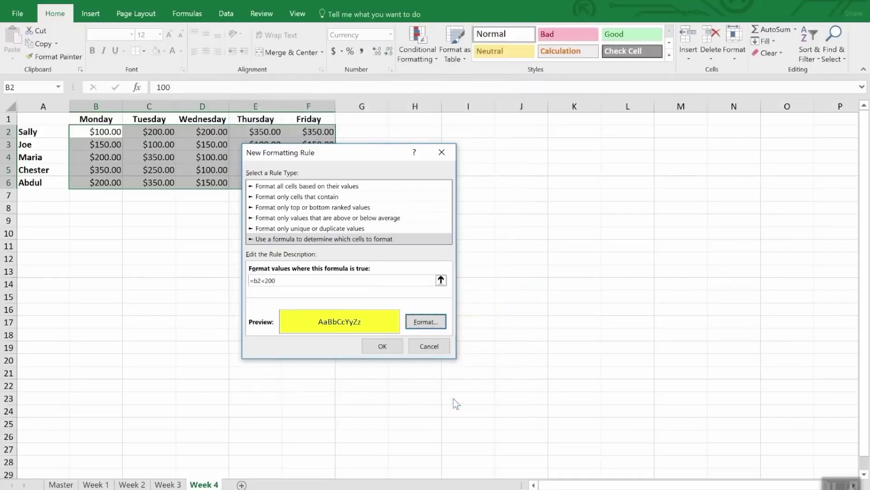
click(383, 347)
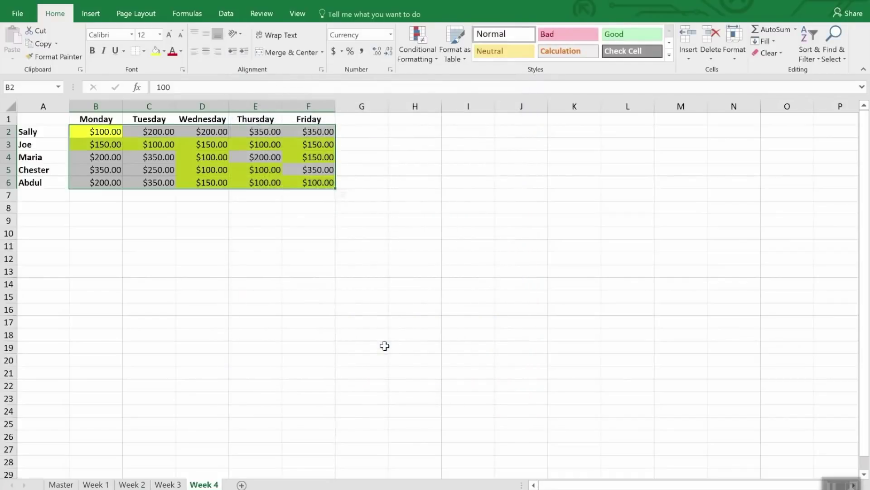
click(239, 284)
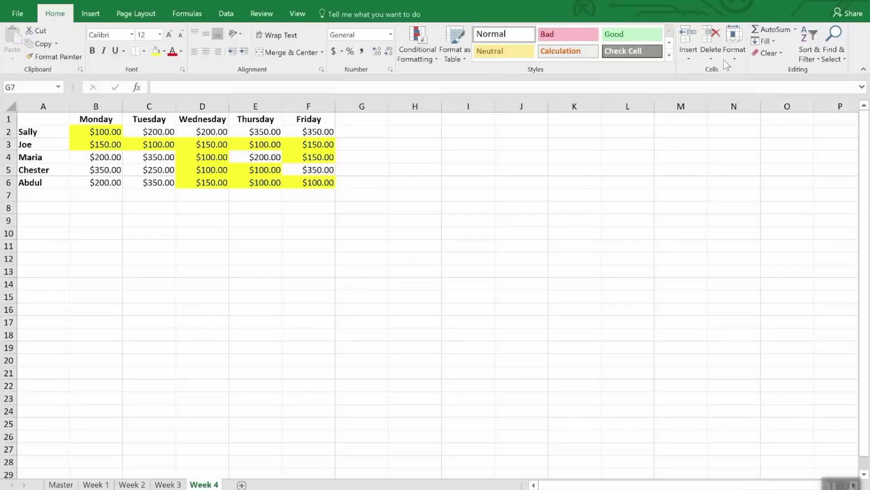
Select all cells on the Week 4 sheet that contain conditional formatting
click(838, 59)
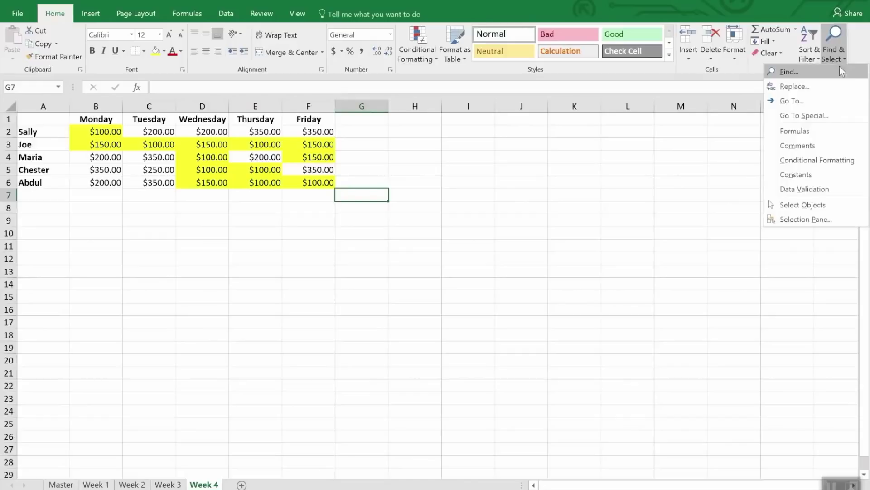
click(844, 160)
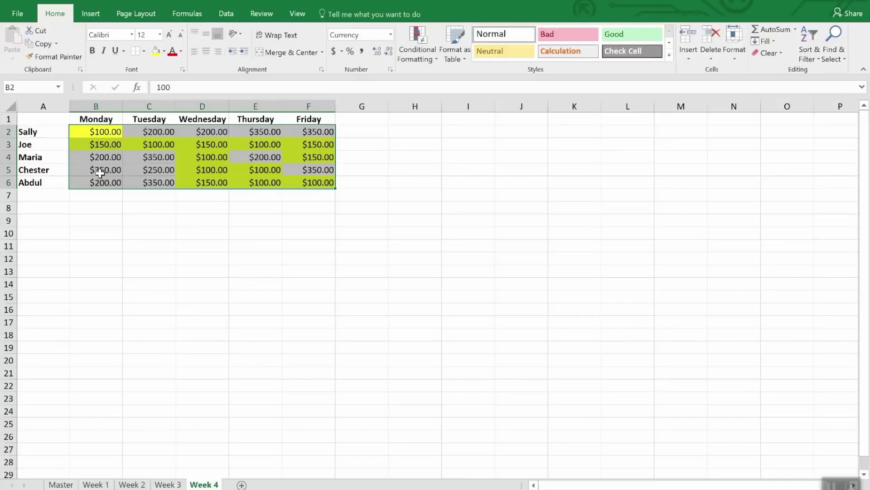
click(59, 58)
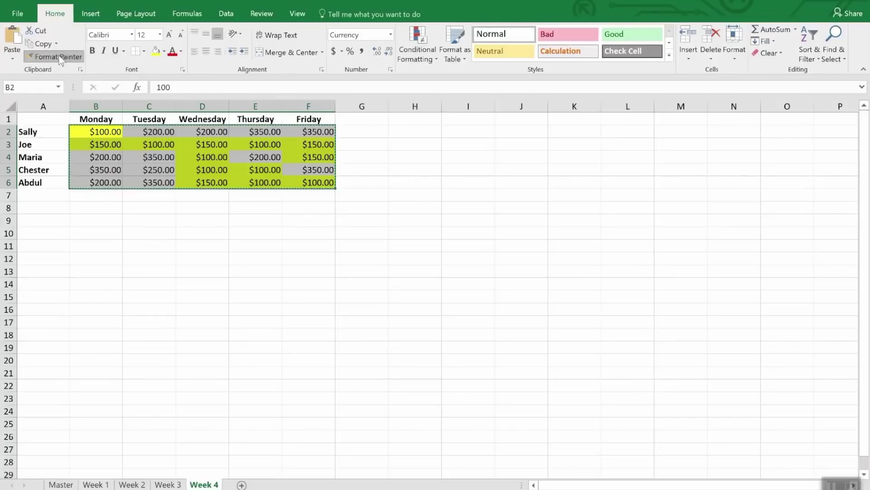
click(60, 58)
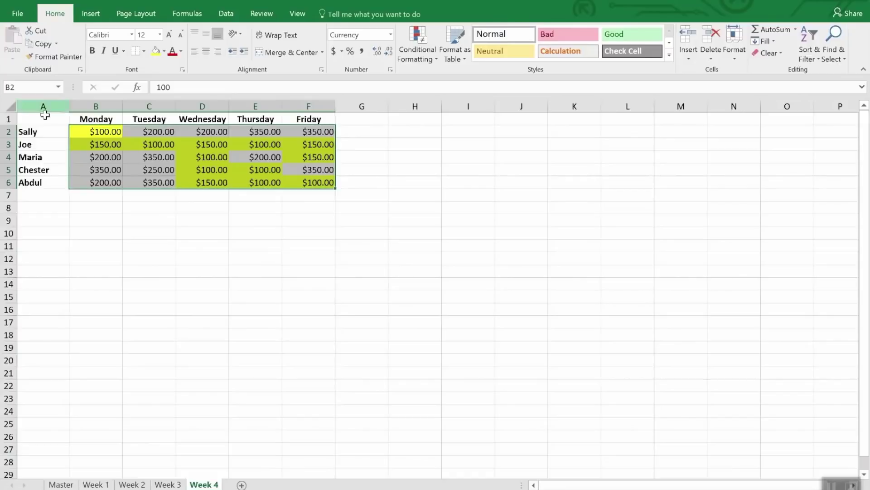
click(175, 485)
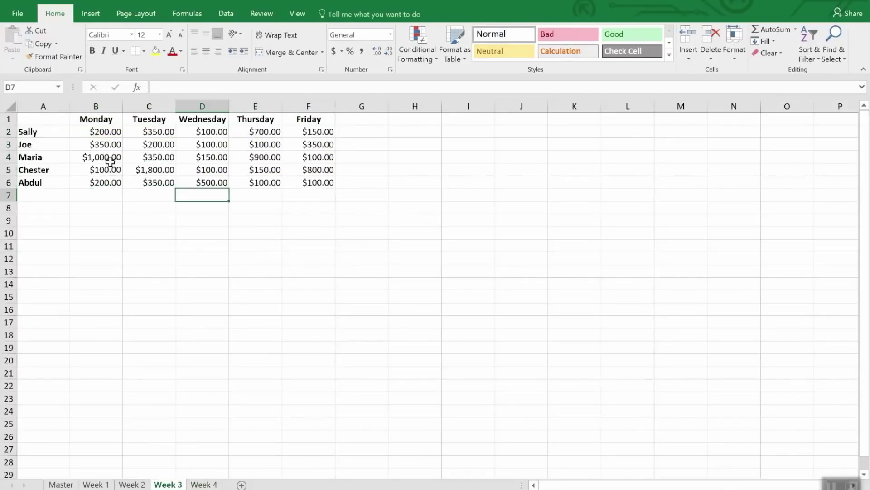
drag(113, 134, 305, 196)
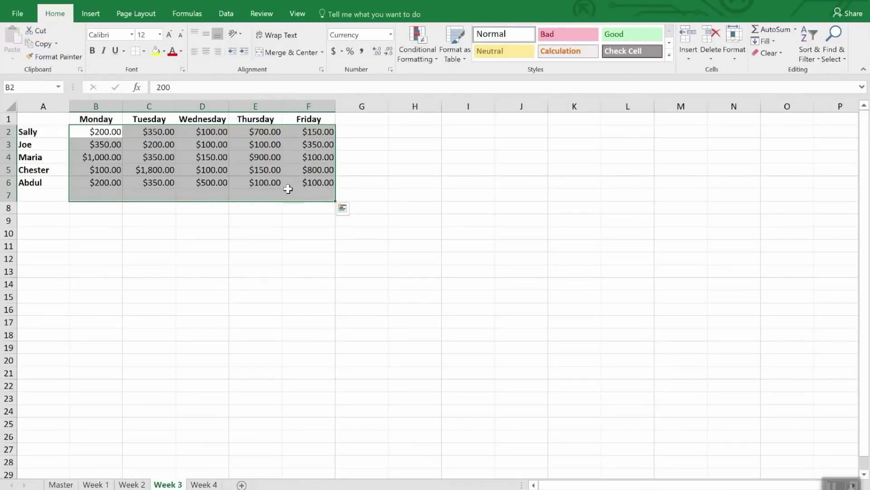
click(203, 484)
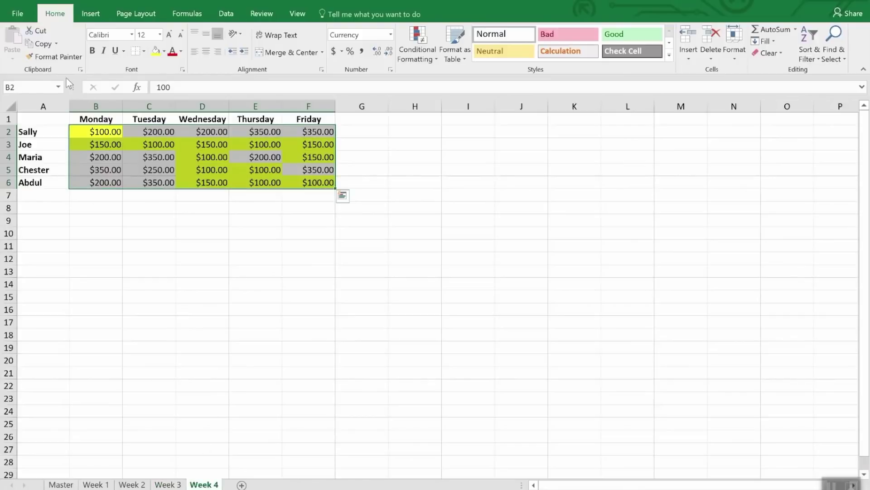
Copy the Week 4 conditional formatting onto B2:F6 of the Week 3 sheet with a reusable Format Painter
click(56, 57)
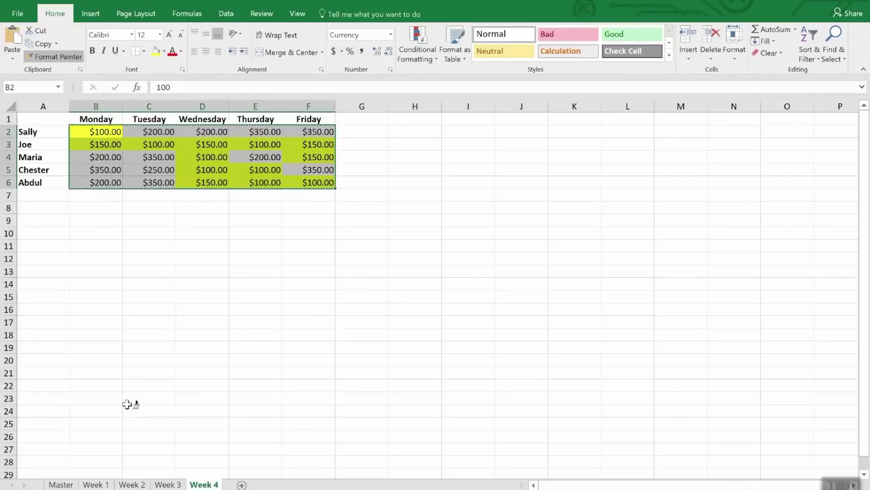
click(167, 484)
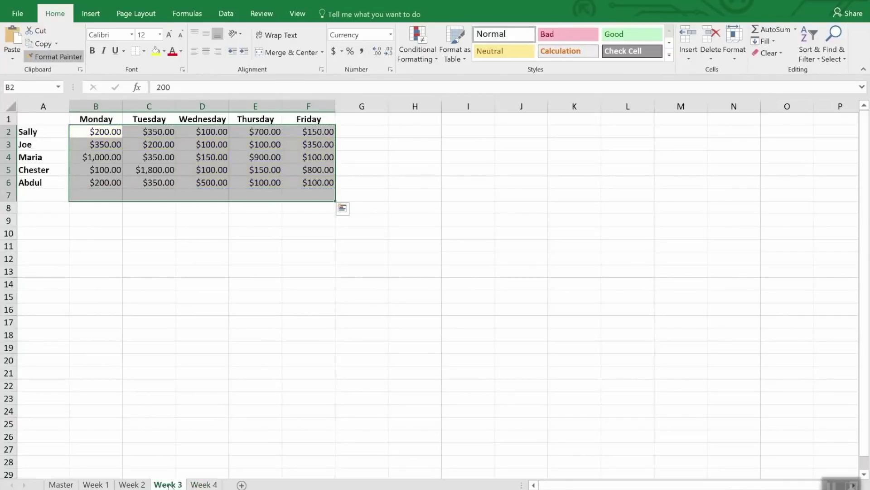
mouse_move(96, 131)
mouse_down()
mouse_move(188, 144)
mouse_move(317, 182)
mouse_up()
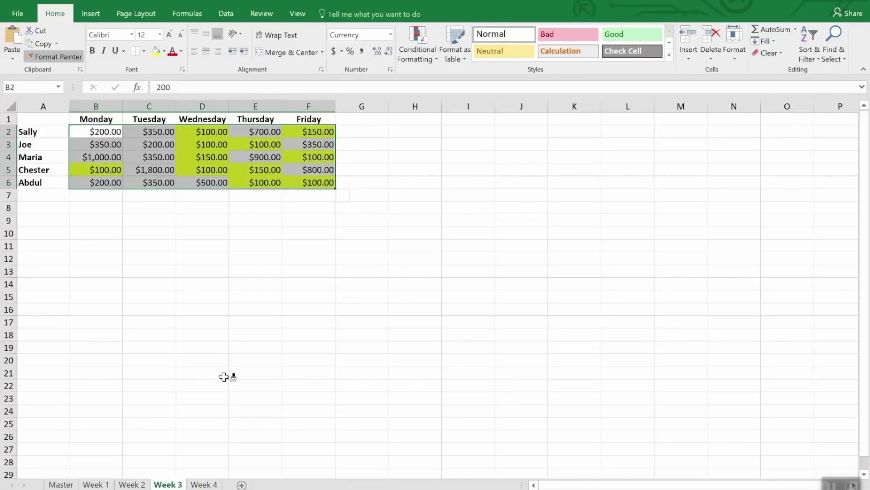
Paint the same conditional formatting onto B2:F6 of the Week 2 sheet
click(132, 484)
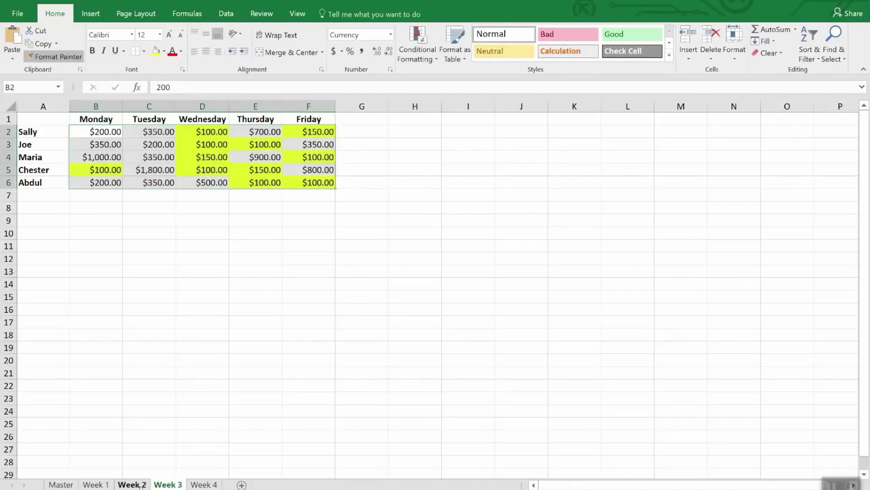
click(107, 132)
drag(104, 133, 336, 180)
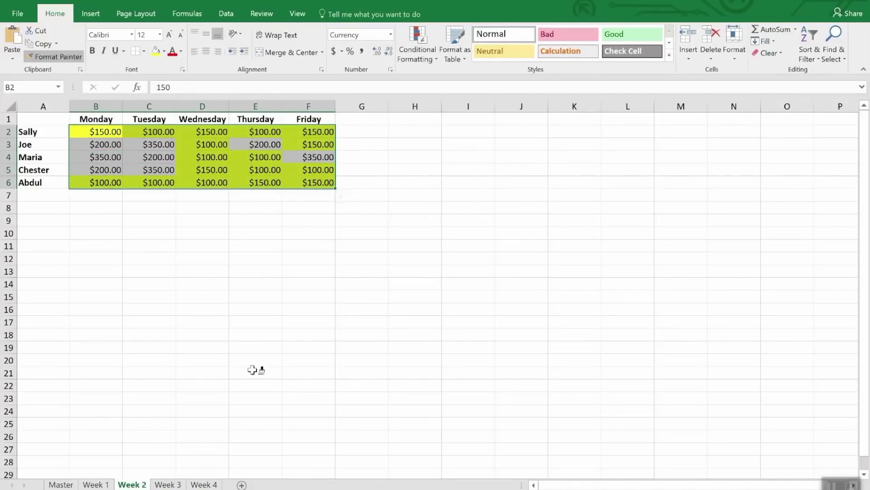
Paint the copied conditional formatting onto B2:F6 of the Week 1 sheet
click(96, 484)
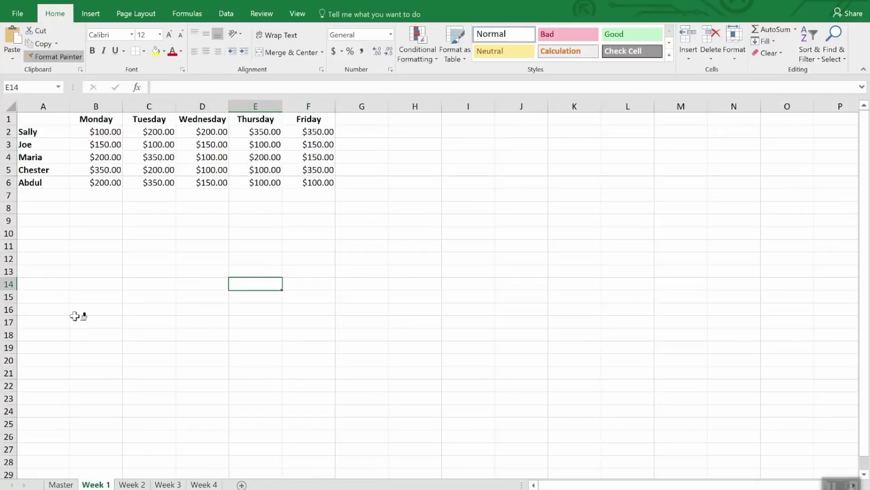
click(107, 133)
drag(107, 133, 308, 186)
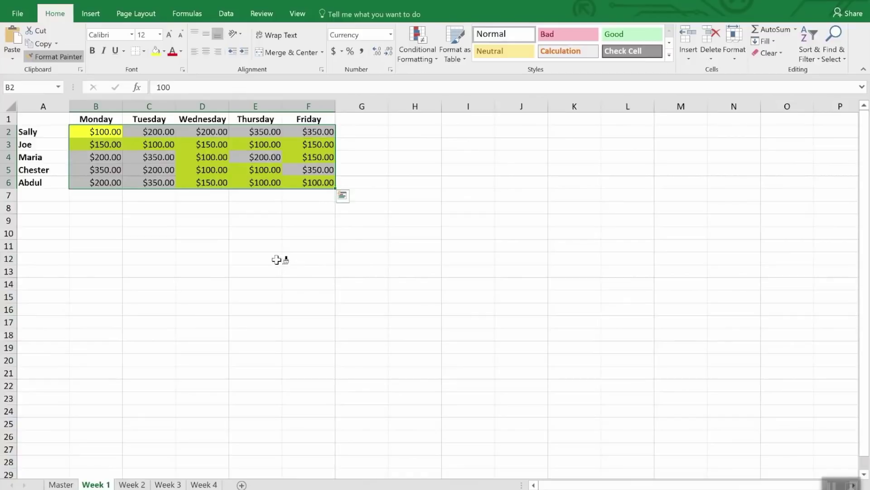
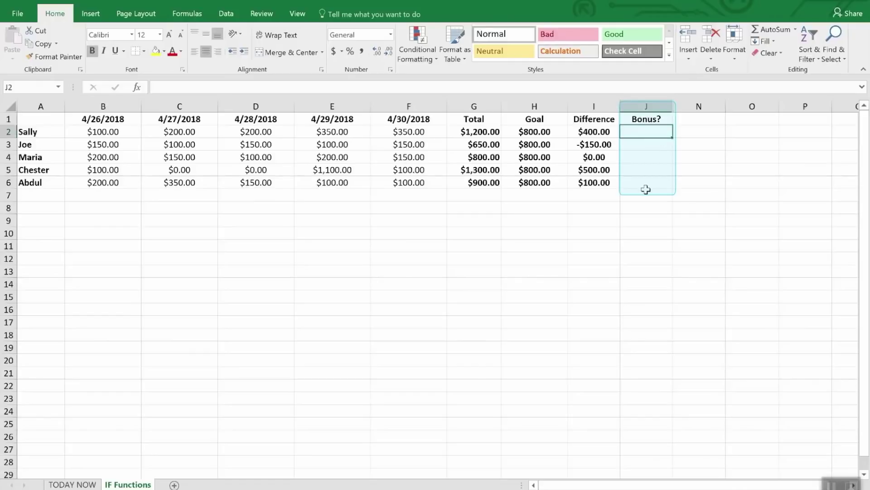
Enter the formula =IF(I2>0,"Yes","No") in cell J2 of the Bonus? column on the IF Functions sheet
drag(648, 136, 647, 186)
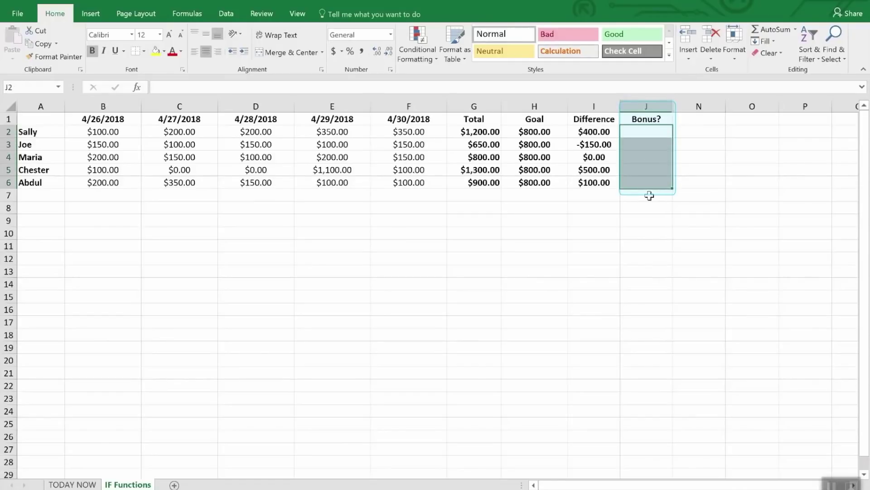
click(649, 208)
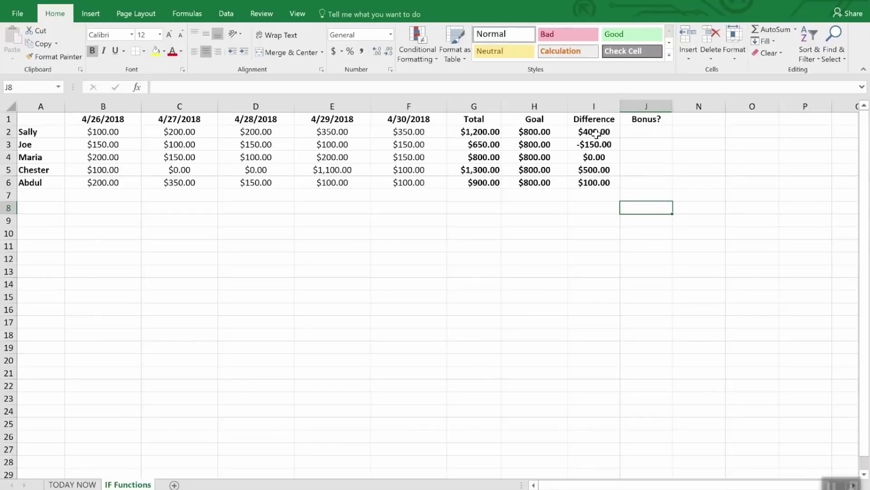
click(648, 135)
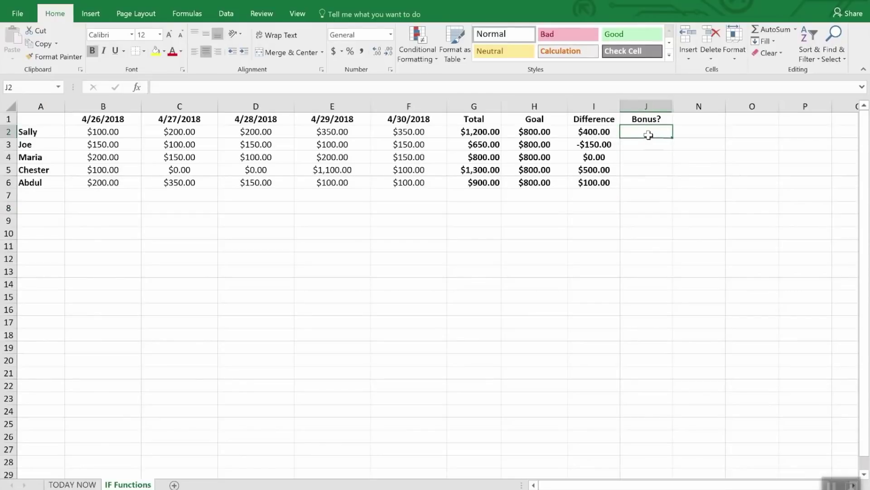
text(=IF(i)
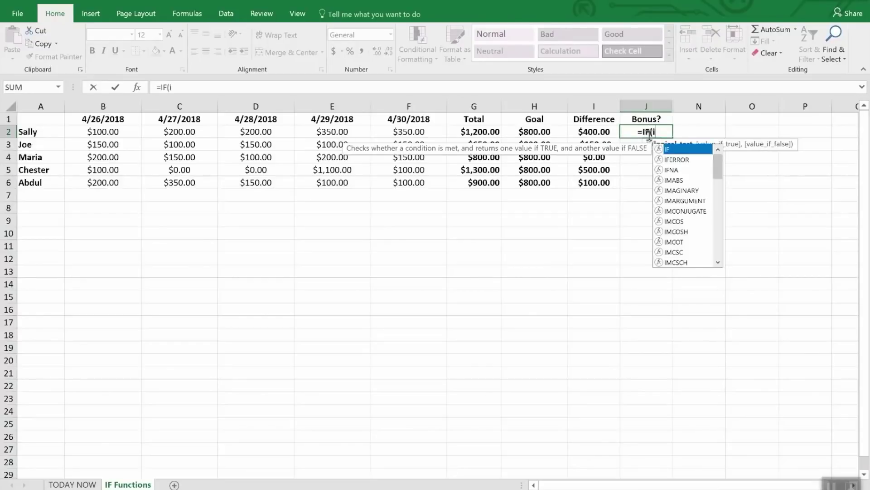
text(2>)
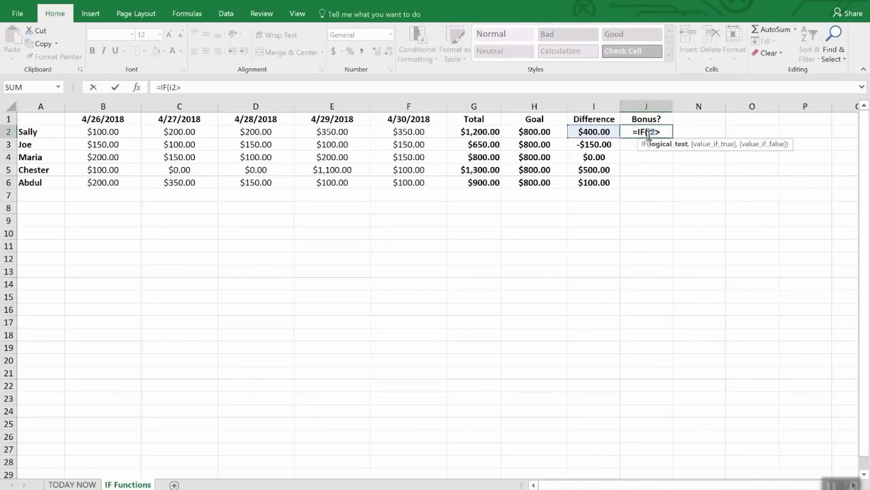
text(0,)
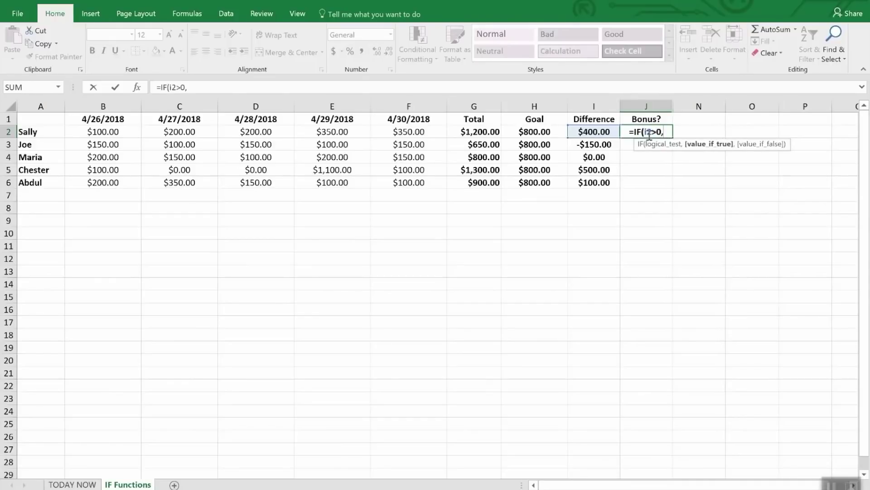
text(")
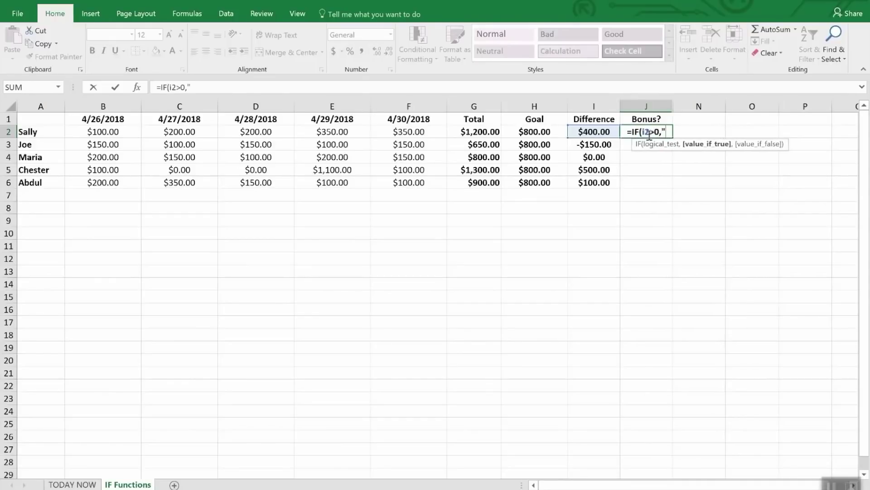
text(Yes)
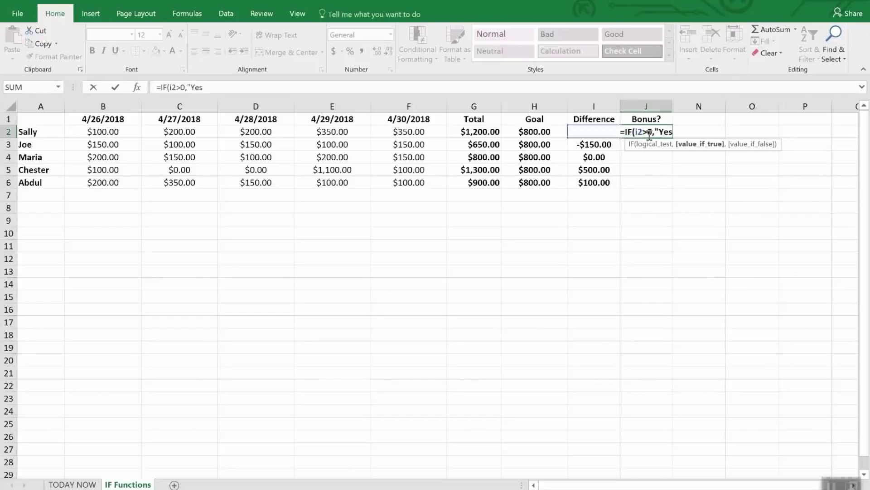
text(",)
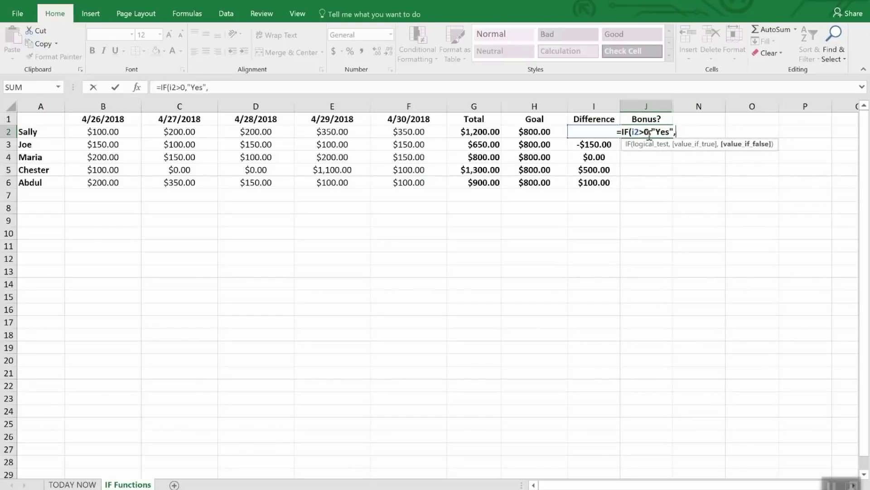
text(No)
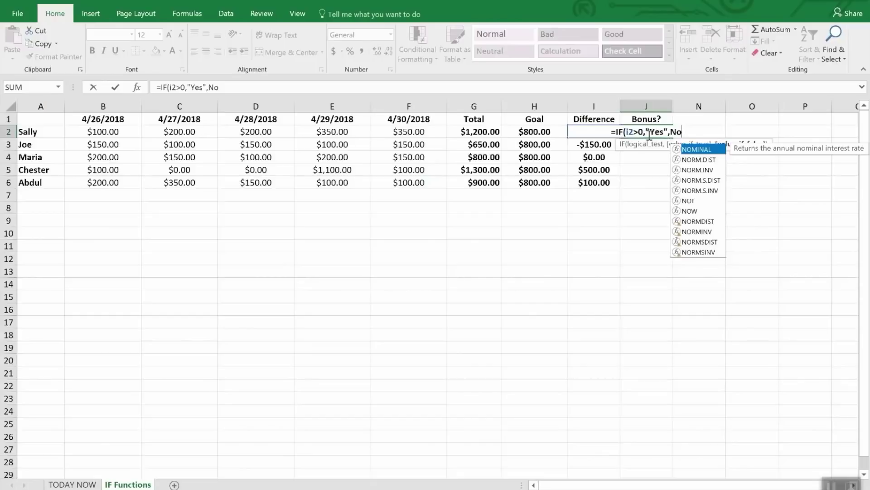
key(BackSpace)
key(BackSpace)
text(")
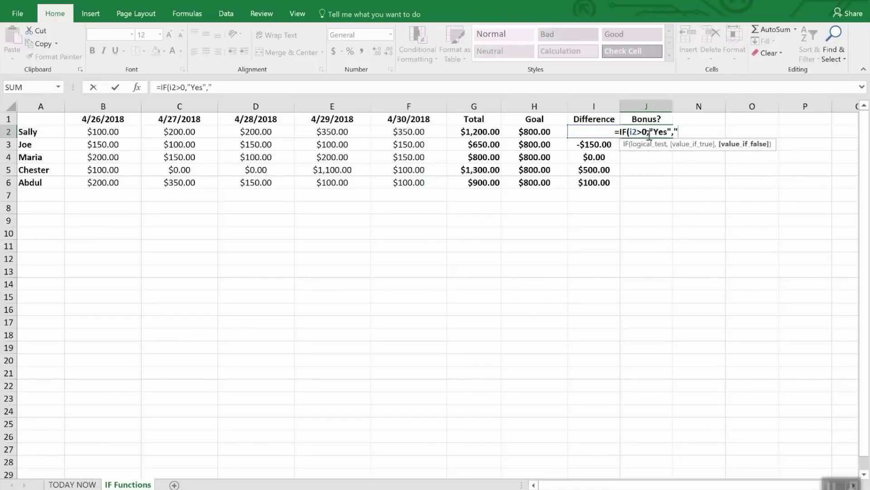
text(No)
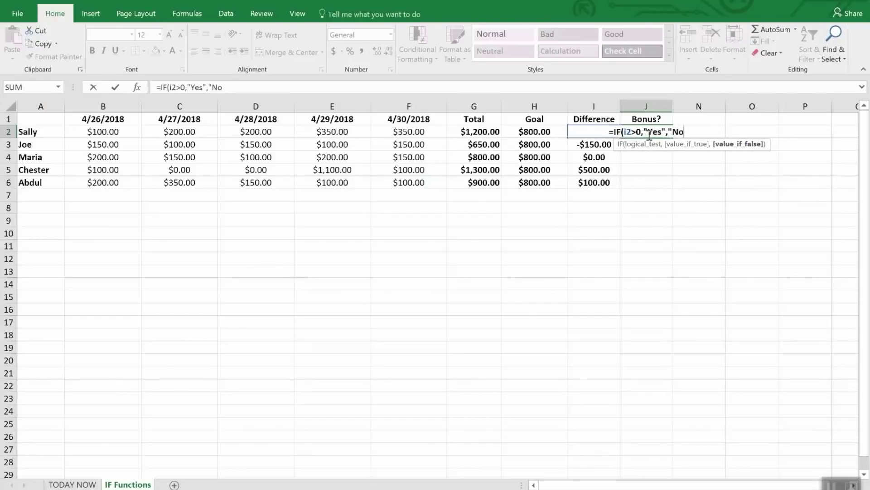
text("))
key(Return)
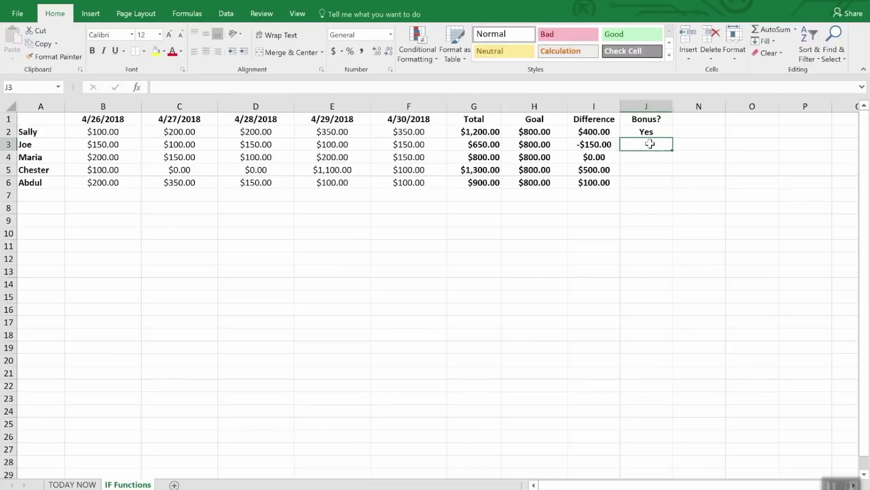
Fill the IF formula from J2 down through J6 in the Bonus? column
click(654, 165)
click(648, 132)
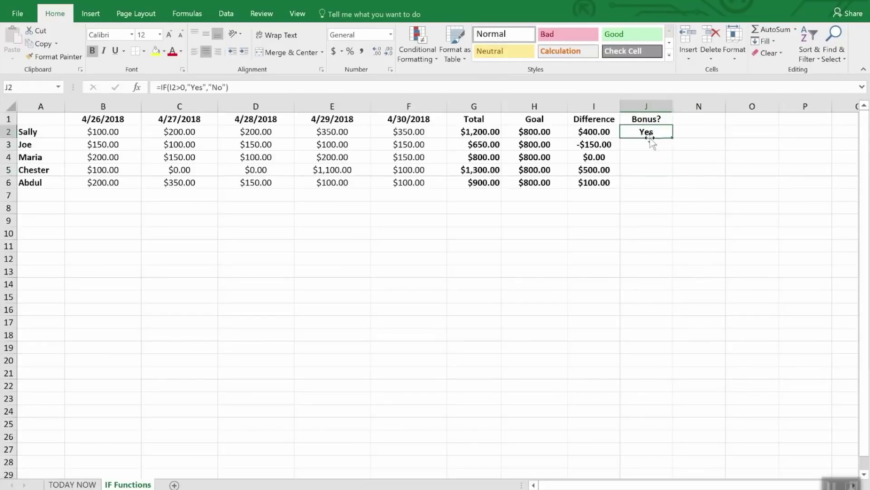
drag(672, 137, 672, 188)
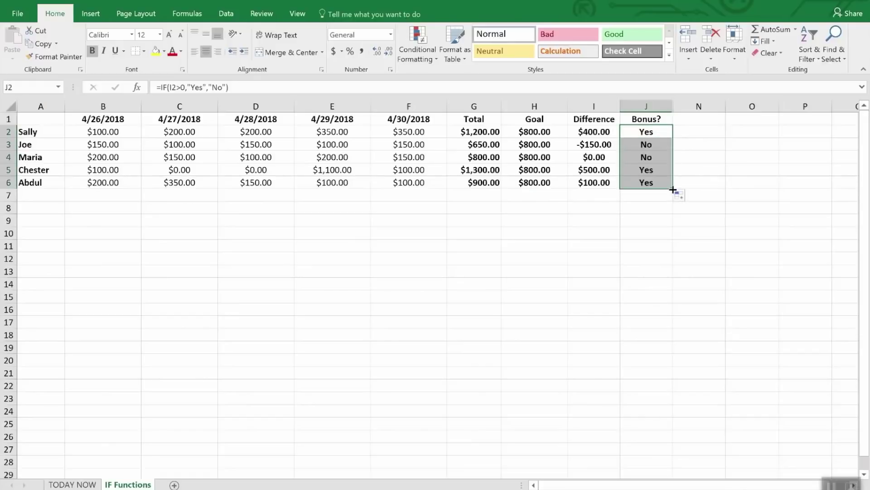
click(662, 218)
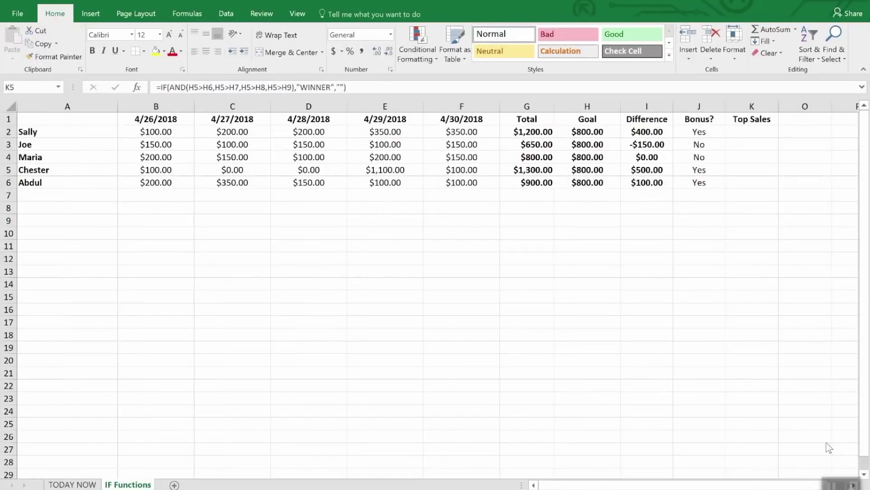
Enter =IF(AND(I5>I2,I5>I3,I5>I4,I5>I6),"WINNER","") in cell K5 of the Top Sales column
click(753, 119)
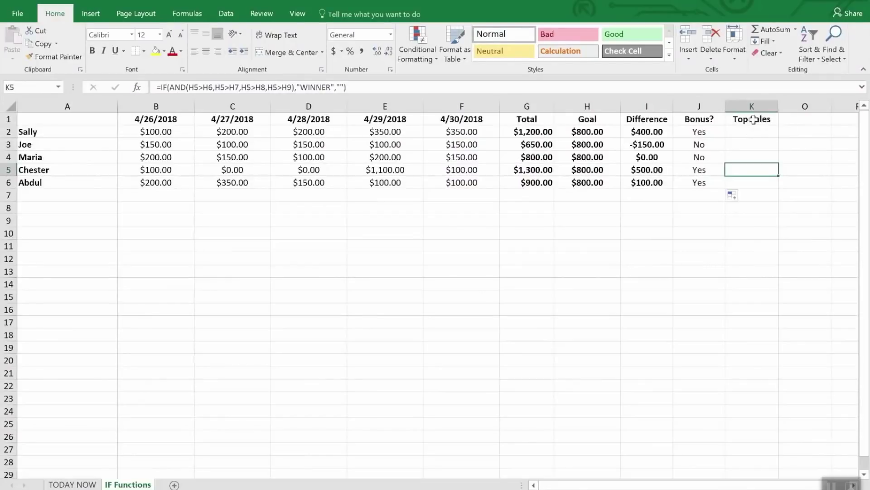
click(753, 119)
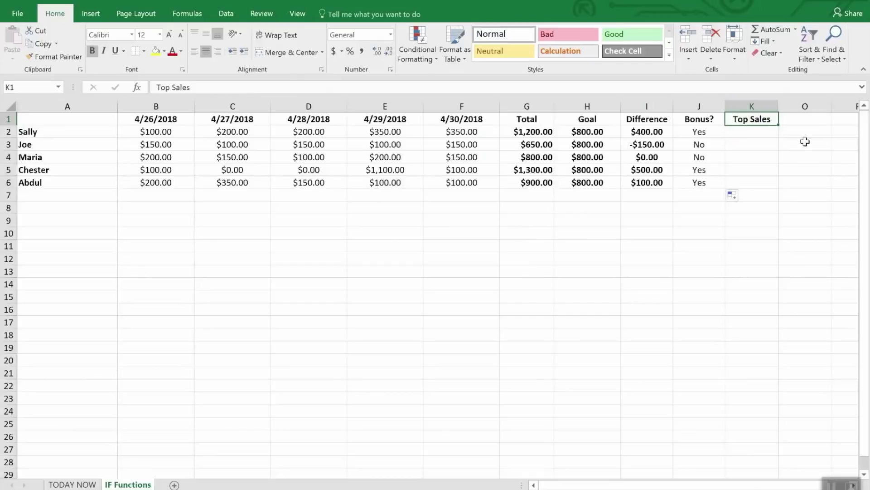
click(741, 172)
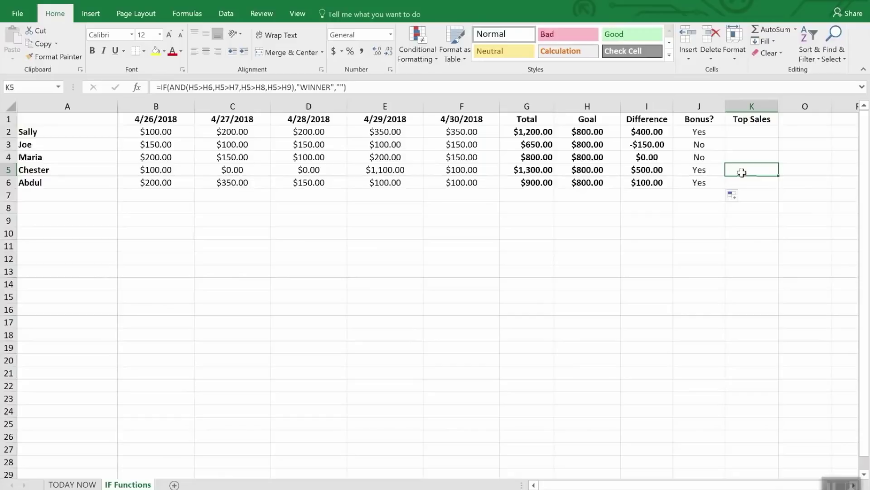
text(=)
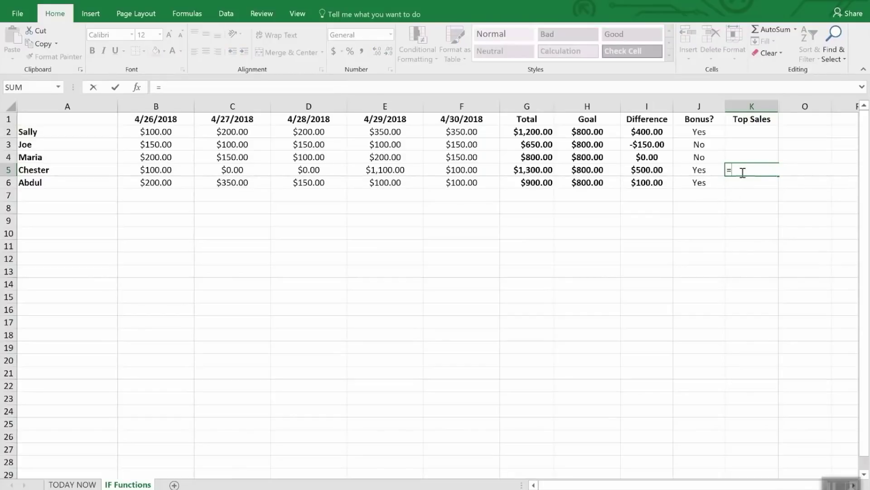
text(I)
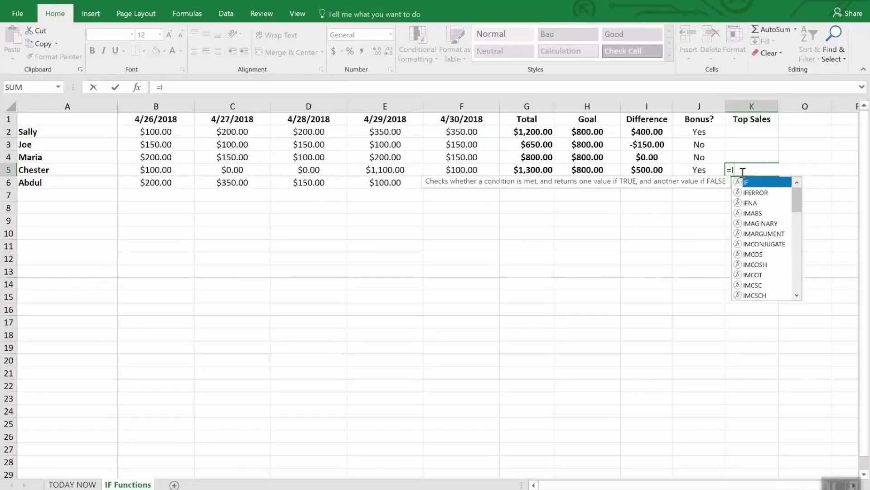
text(F(and()
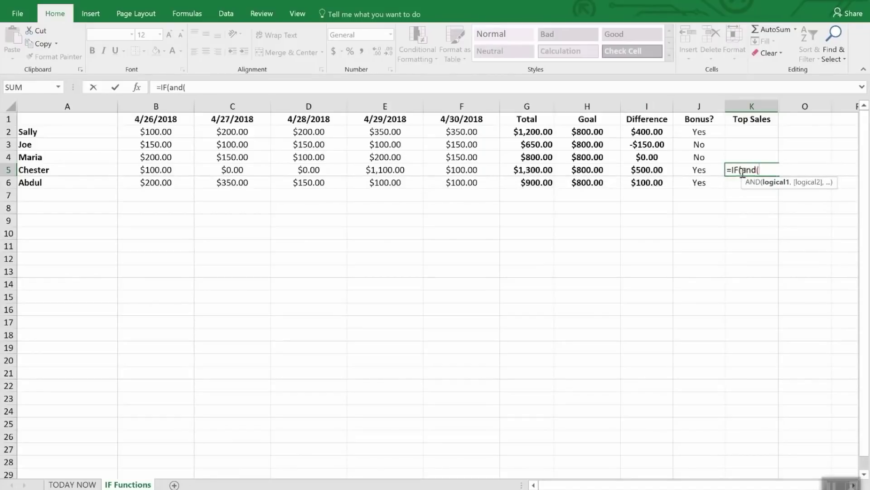
text(i5)
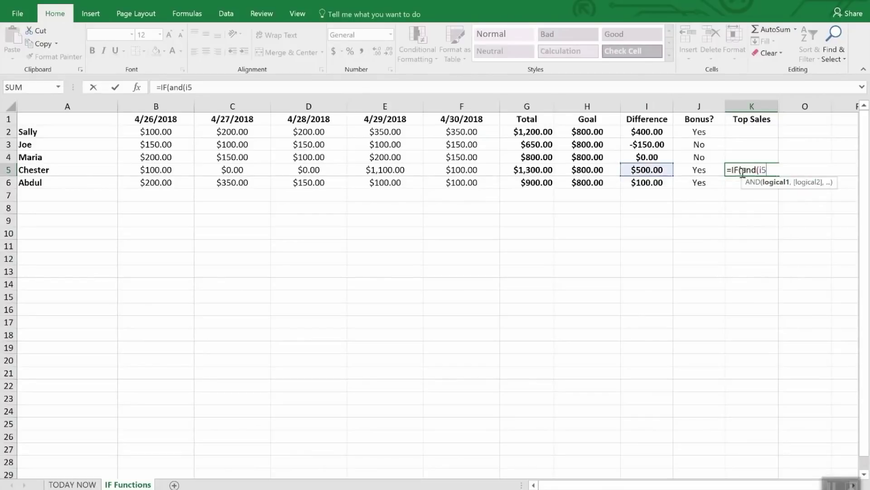
text(>i2,)
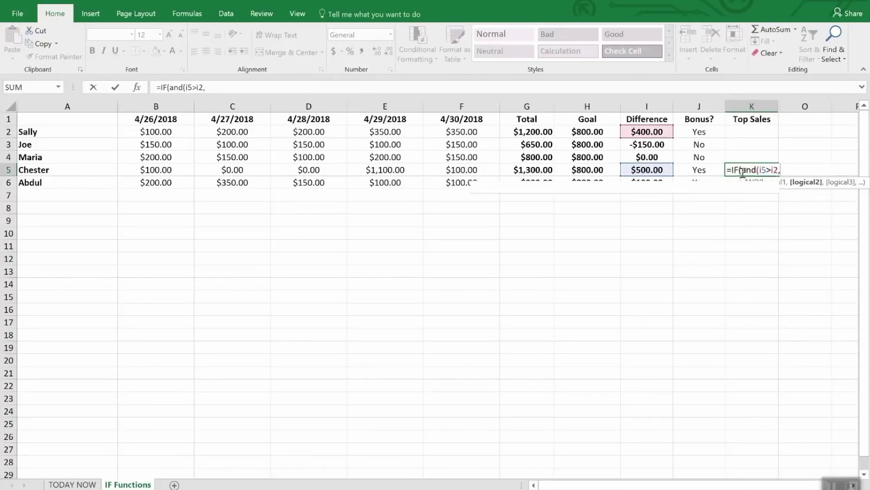
text(i5>i)
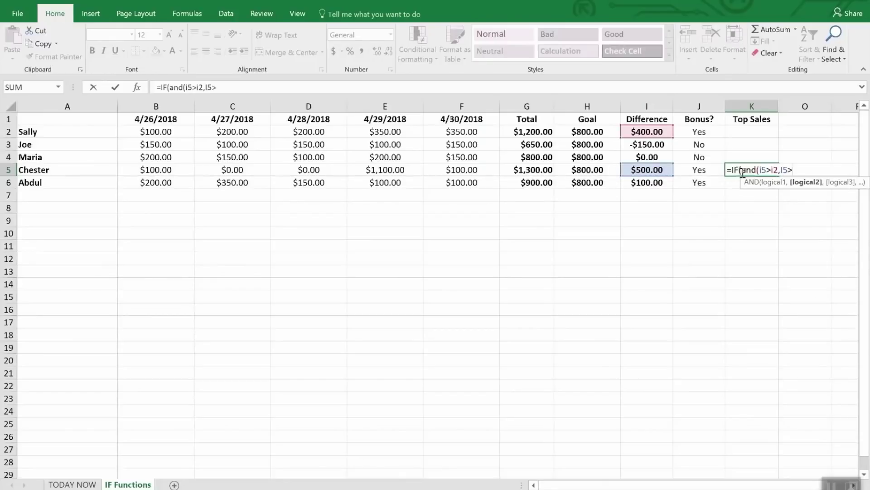
text(3,)
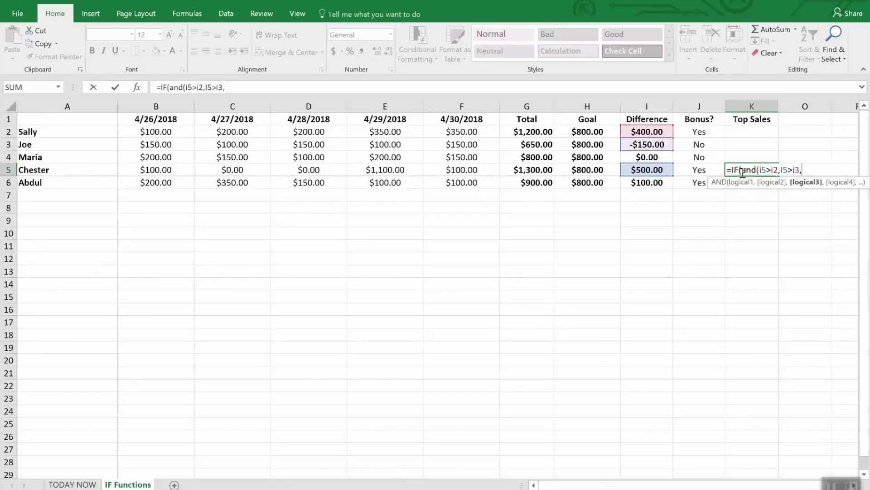
text(i4>)
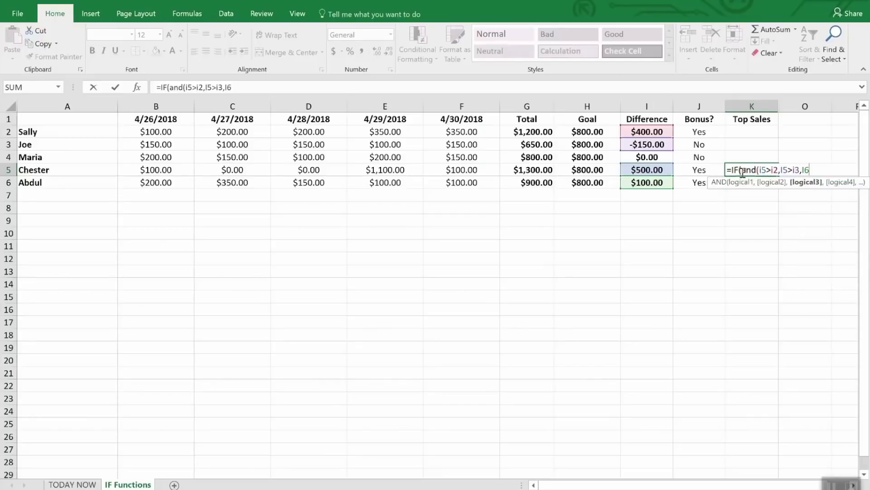
key(BackSpace)
key(BackSpace)
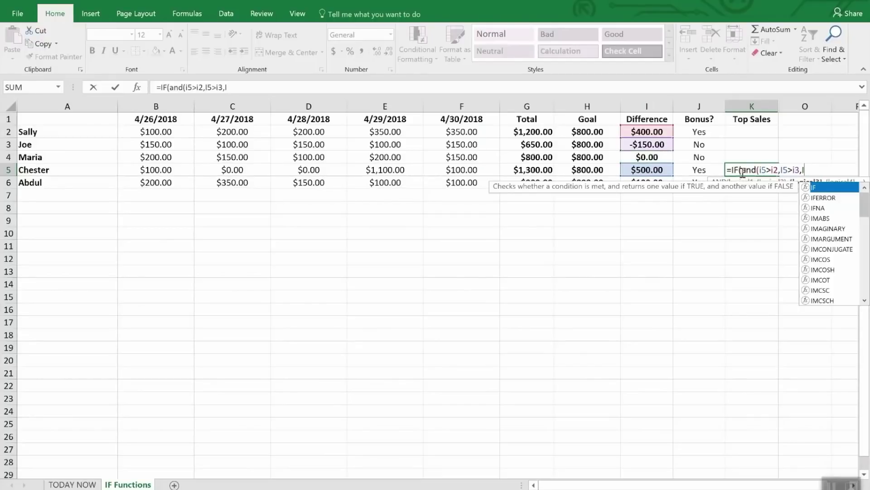
text(5>i4))
key(BackSpace)
text(,I5>)
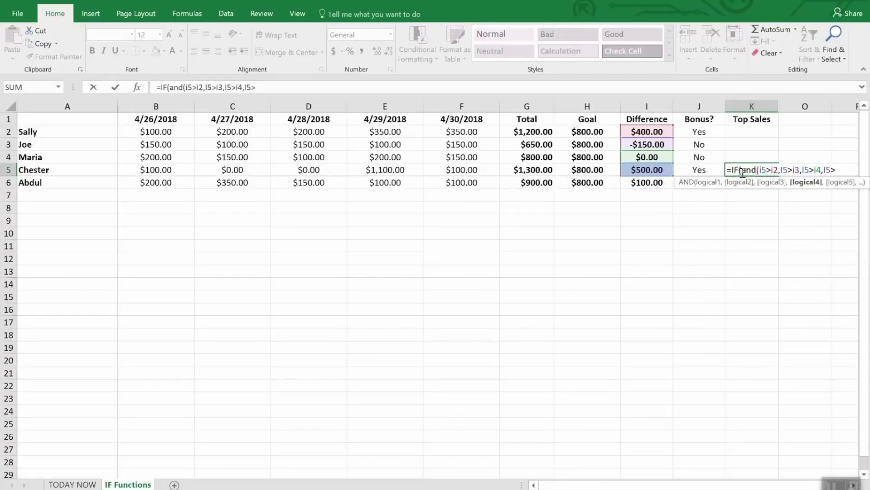
text(i6)
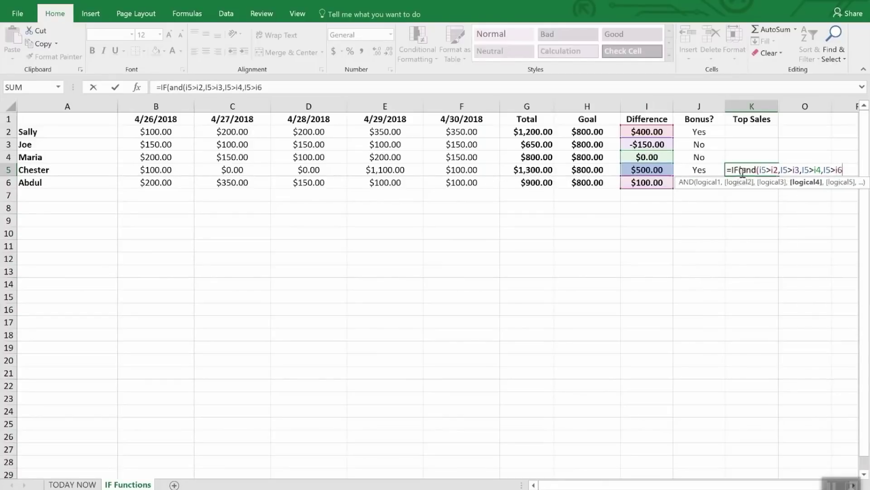
text(),"W)
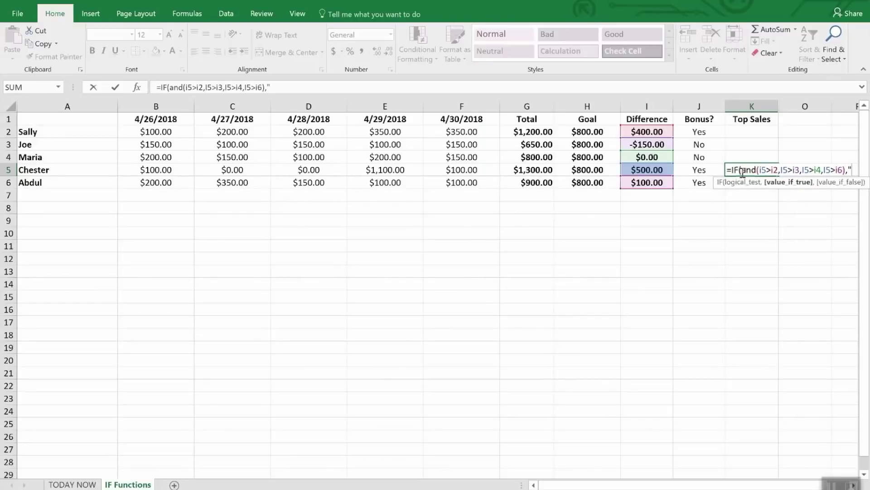
text(INNER)
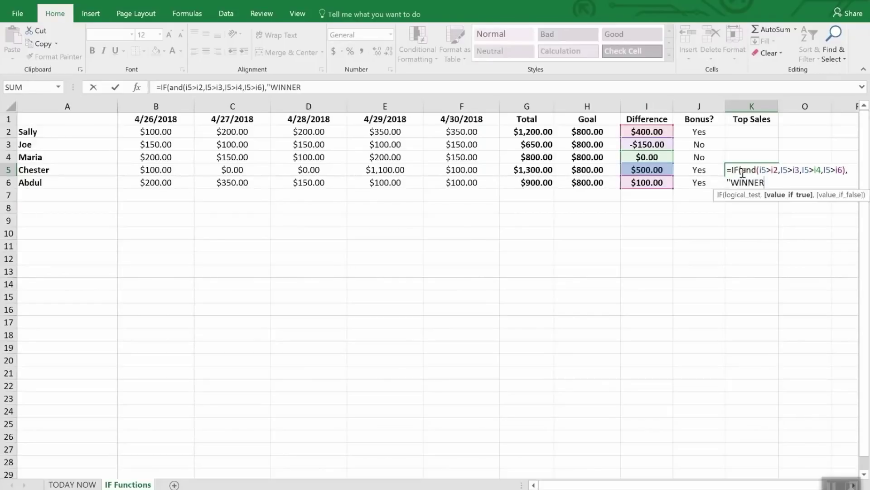
text(","")
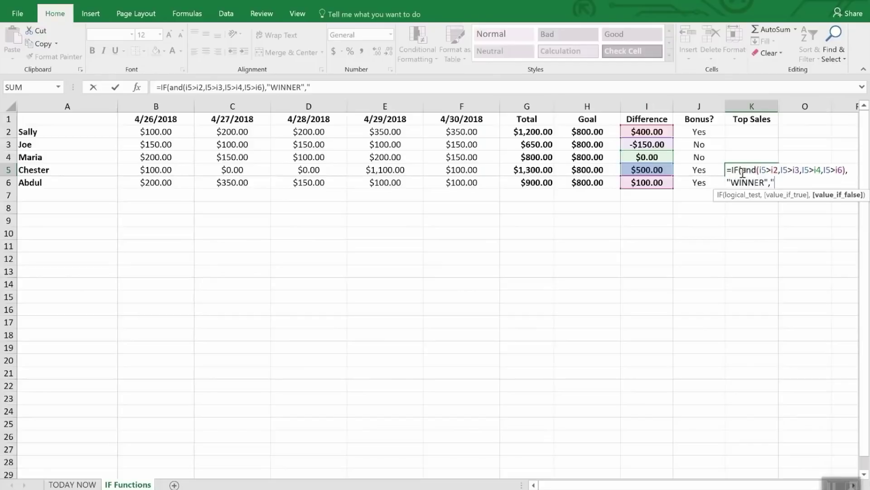
text())
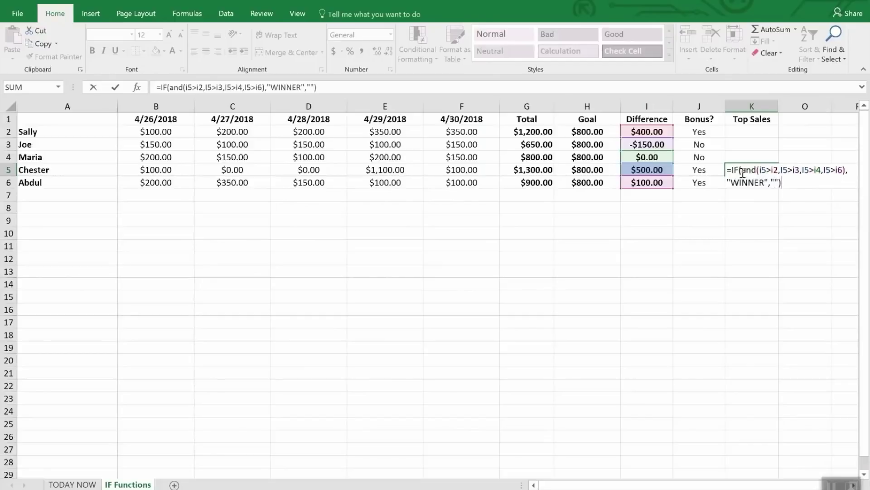
key(Return)
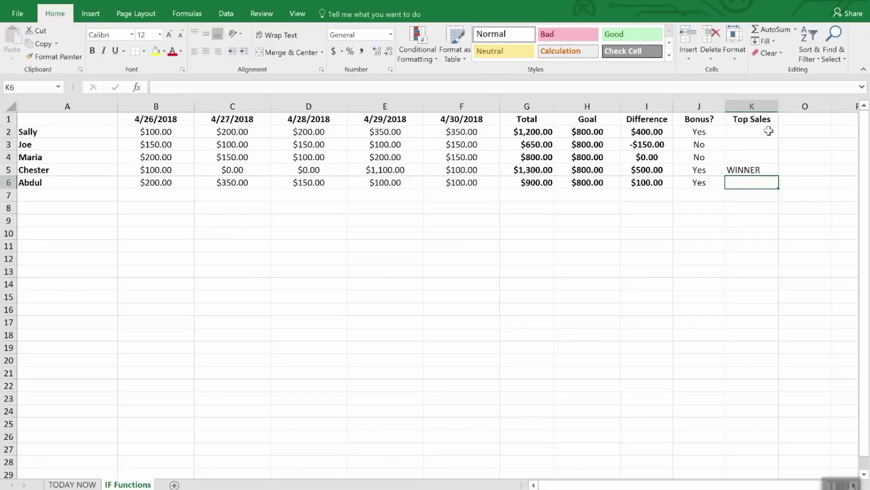
Unhide the hidden columns between K and O on the IF Functions sheet
drag(769, 105, 789, 100)
right_click(789, 102)
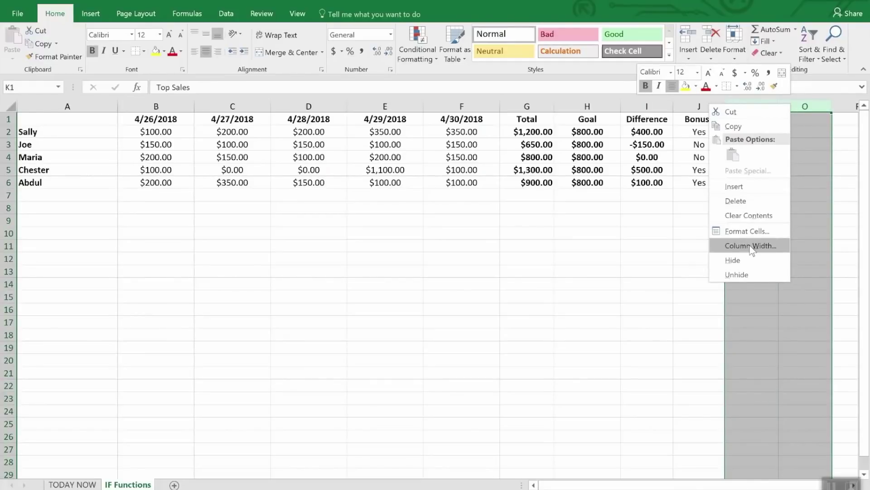
click(747, 271)
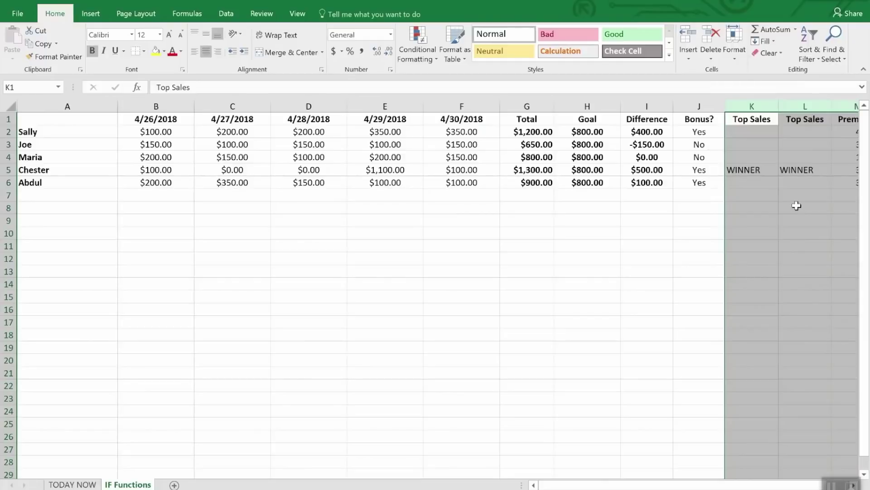
click(792, 220)
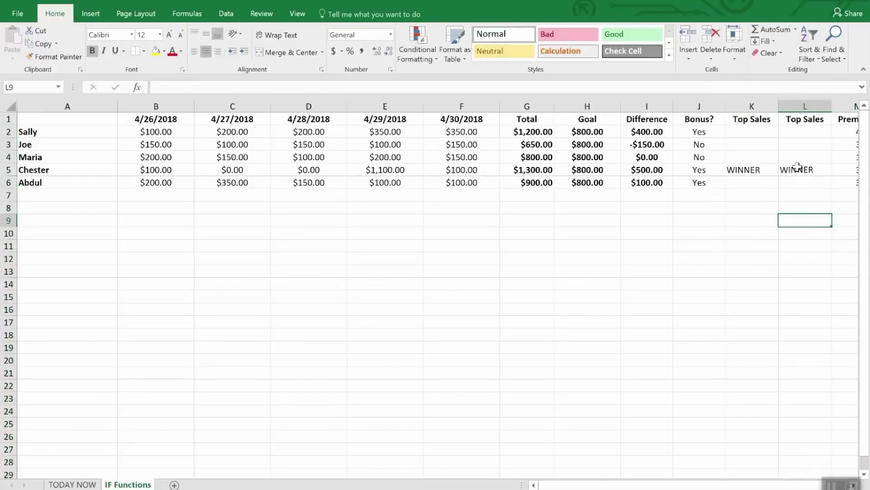
Compare the IF/AND formula in K5 with those in L2 and L3 of the second Top Sales column
click(799, 131)
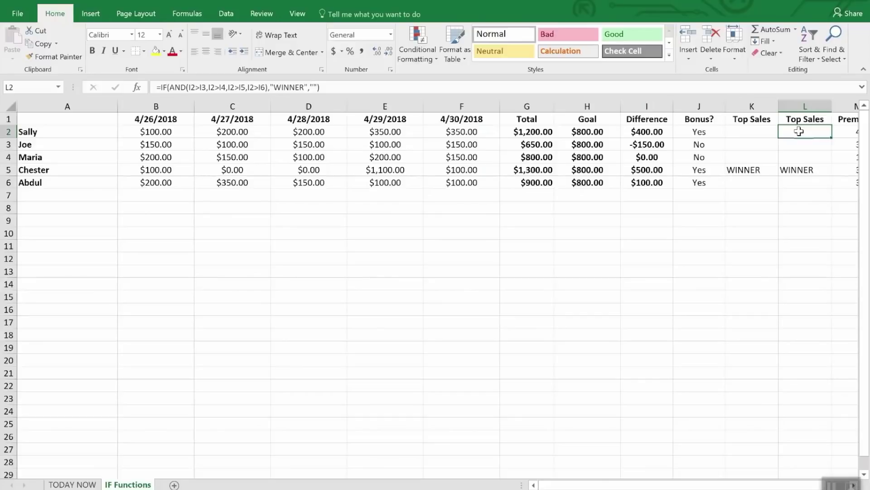
click(763, 175)
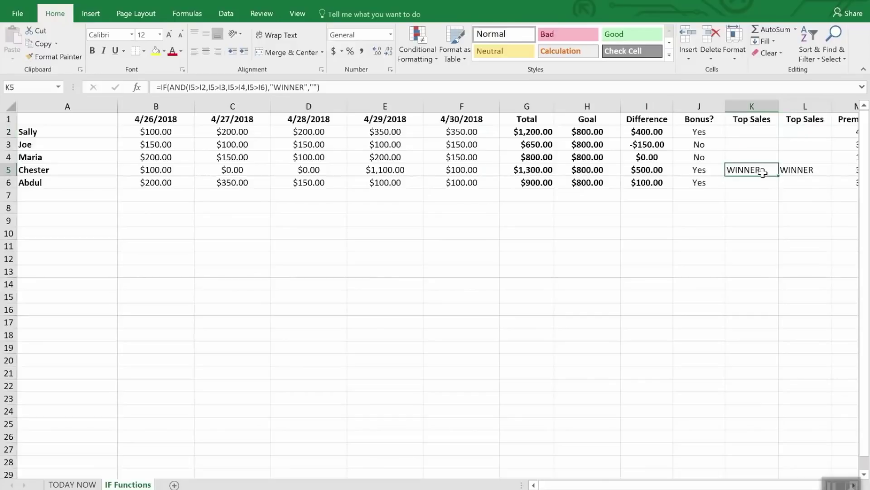
click(801, 131)
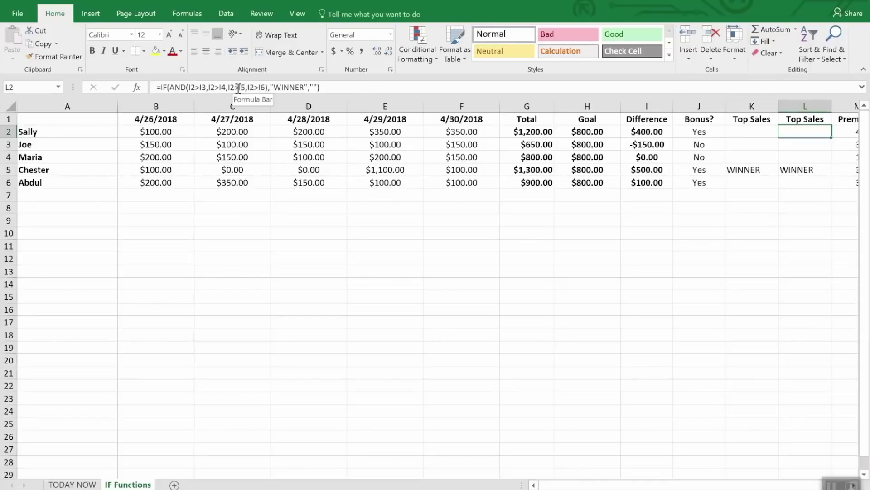
click(792, 144)
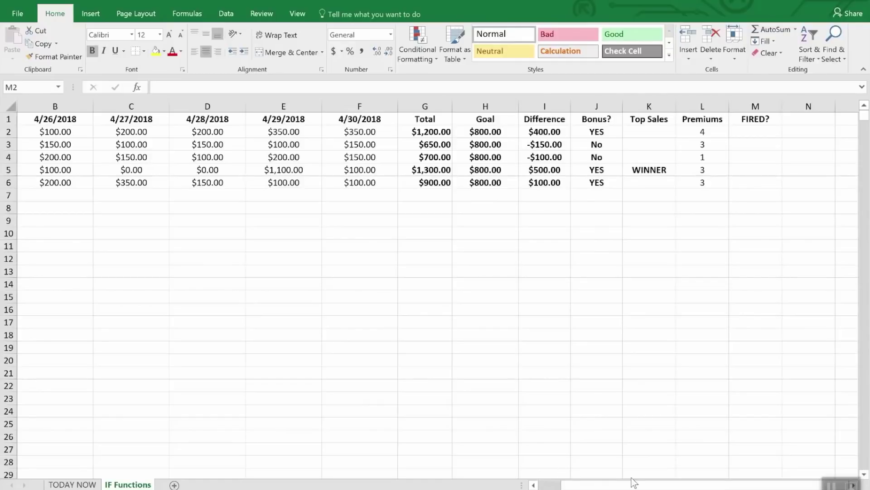
Enter =IF(OR(I2>=0,L2>2),"Safe","FIRED") in cell M2 of the FIRED? column
click(761, 135)
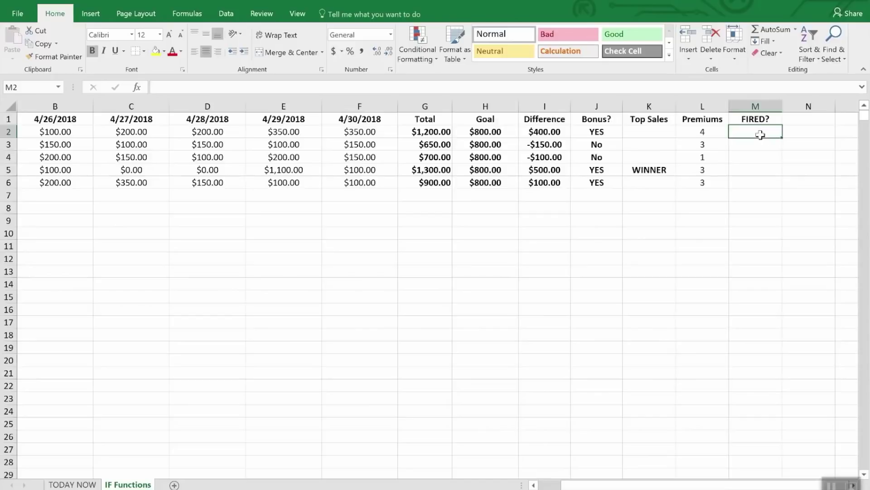
text(=)
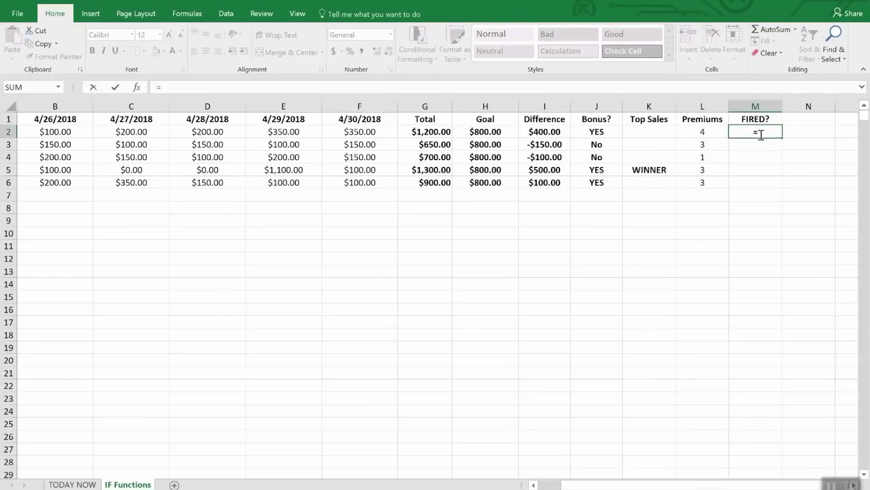
text(if9()
key(BackSpace)
key(BackSpace)
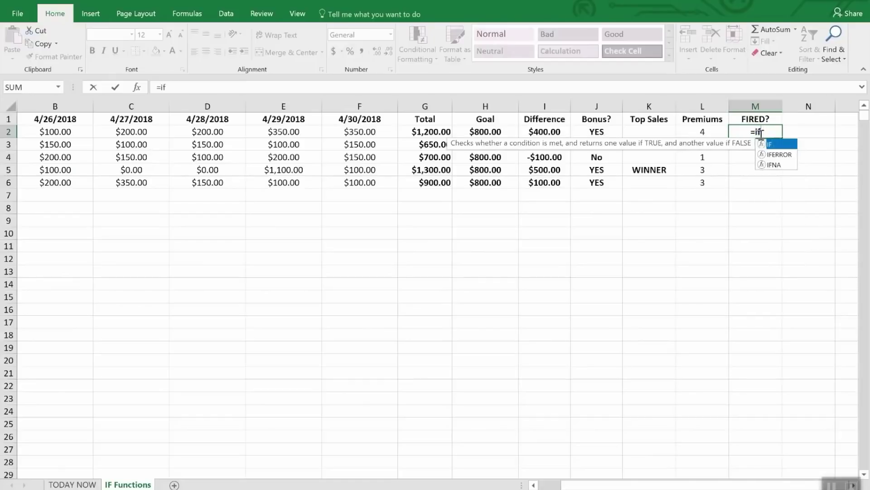
text((or)
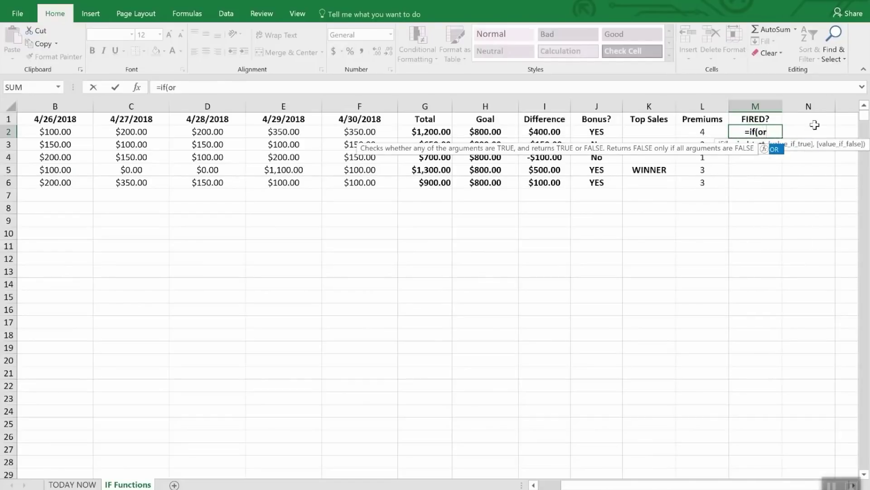
text(()
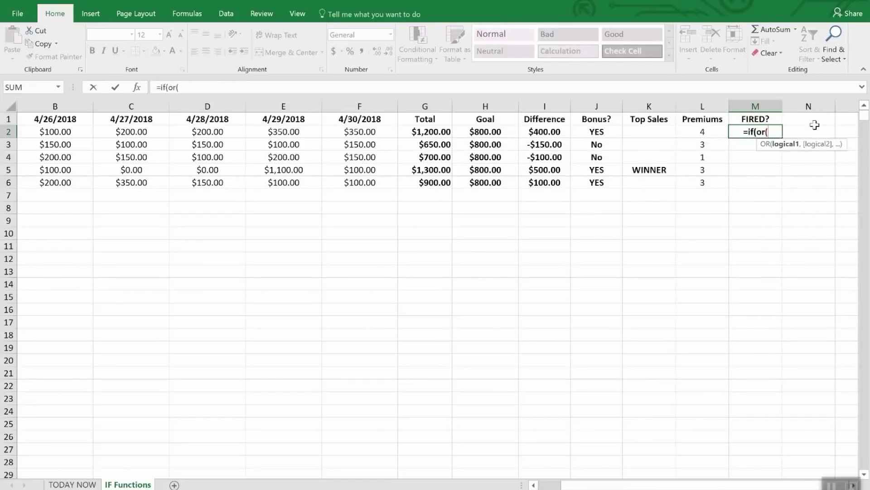
text(i2)
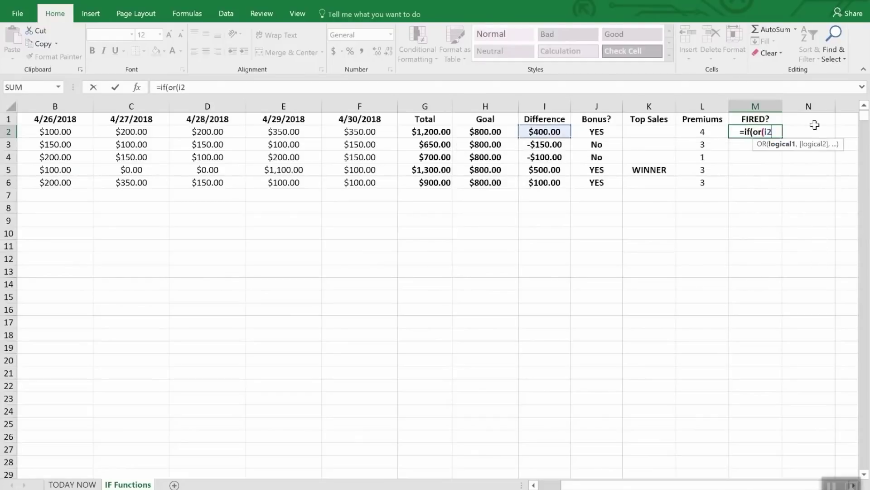
text(>)
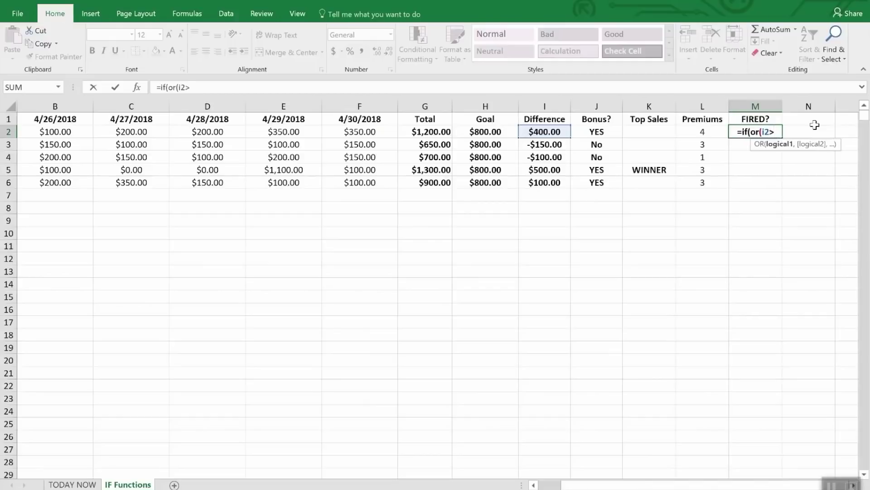
text(=)
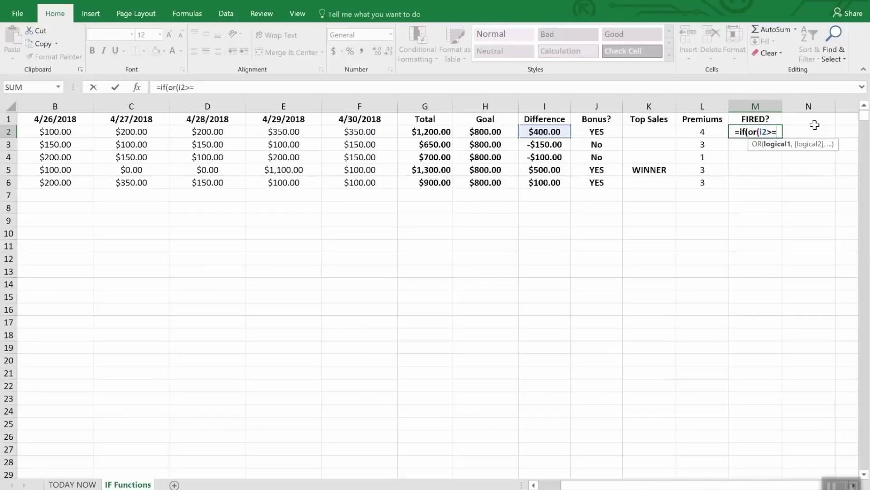
text(0,)
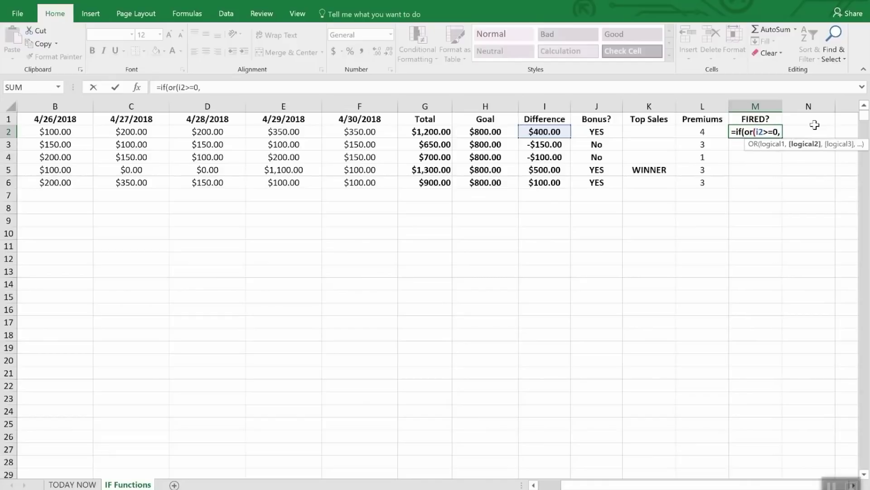
text(l2>)
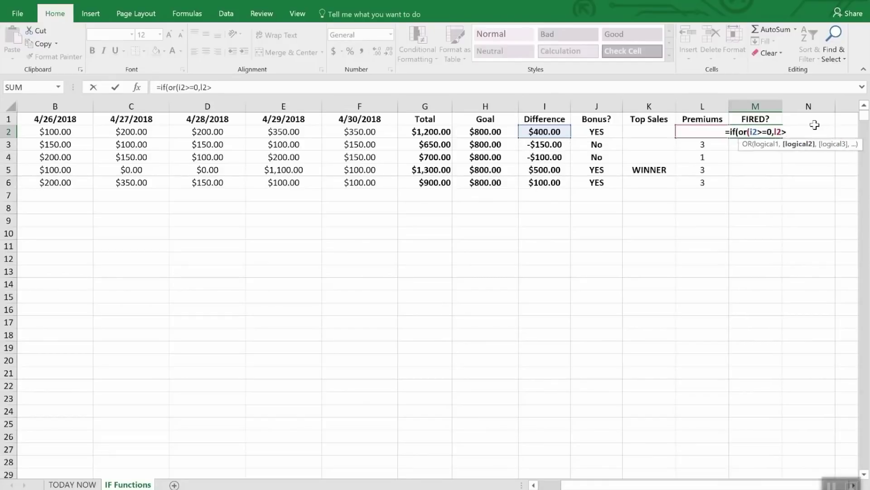
text(2))
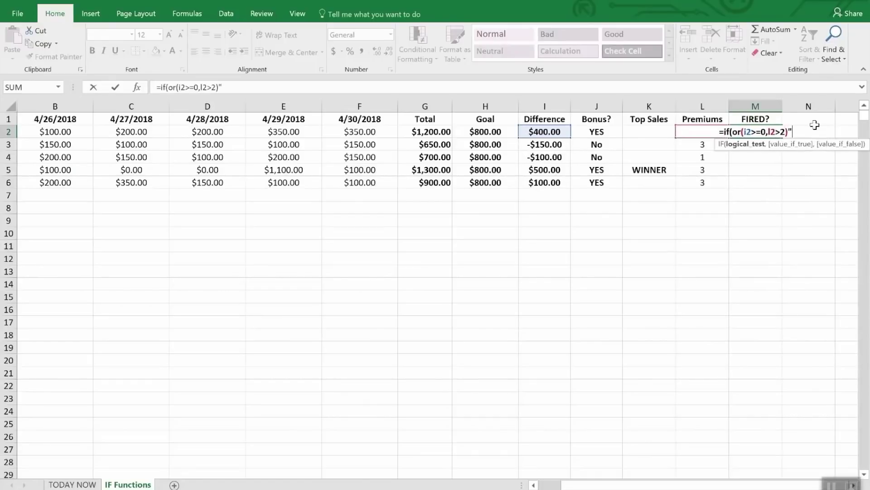
text(,"Safe","FIRED")
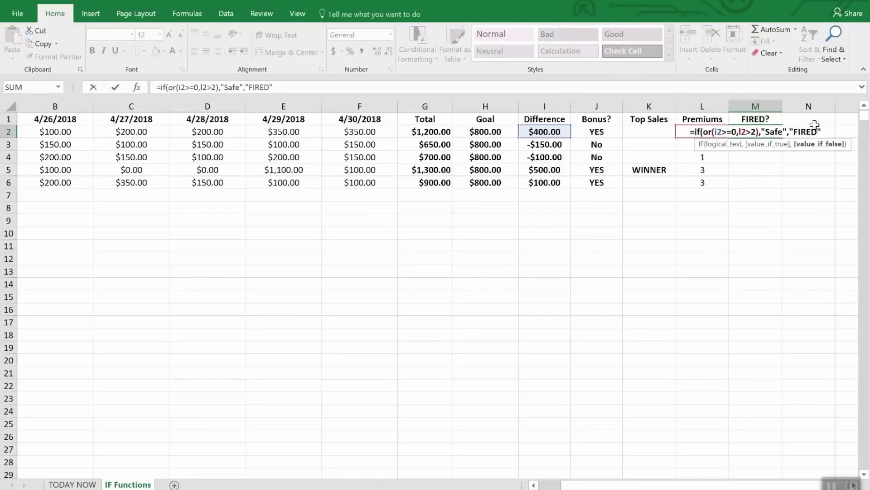
key(Return)
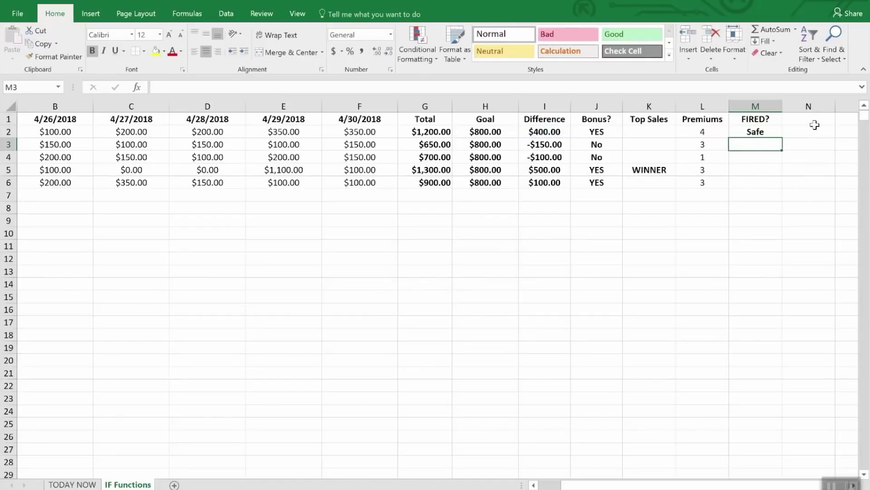
Fill the IF/OR formula from M2 down through M6 and check row 4's Difference and Premiums cells
key(Down)
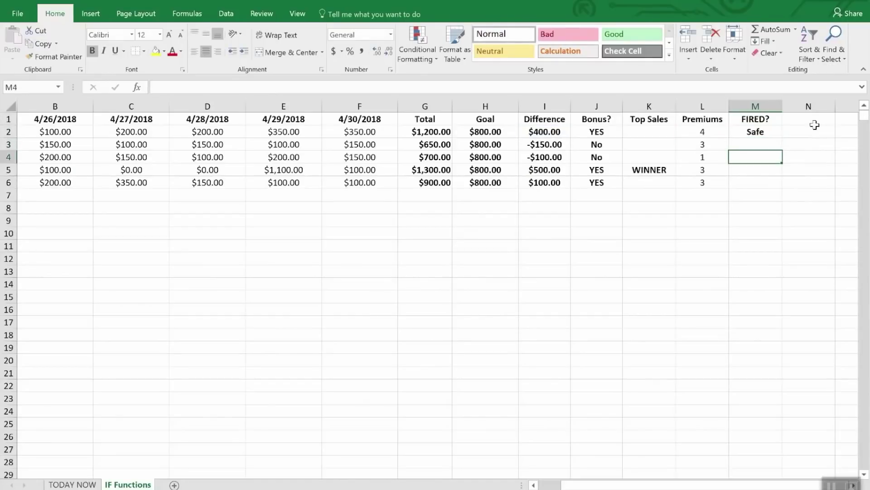
key(Up)
key(Up)
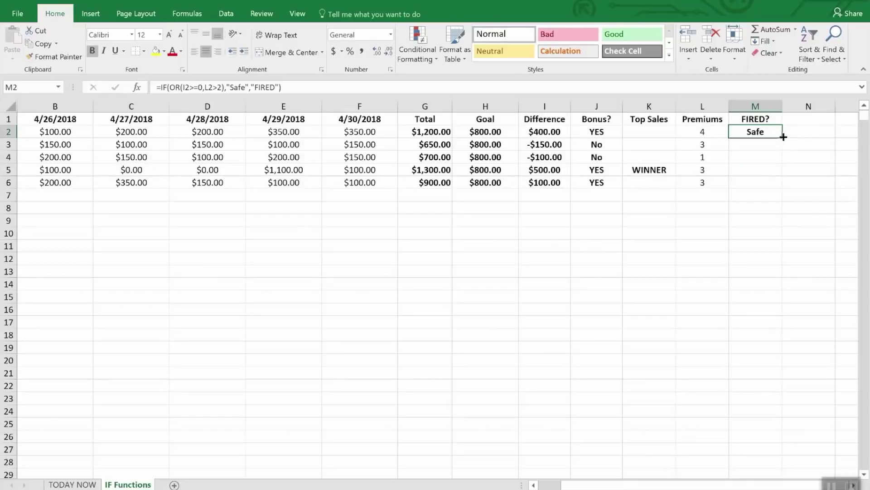
drag(783, 137, 777, 186)
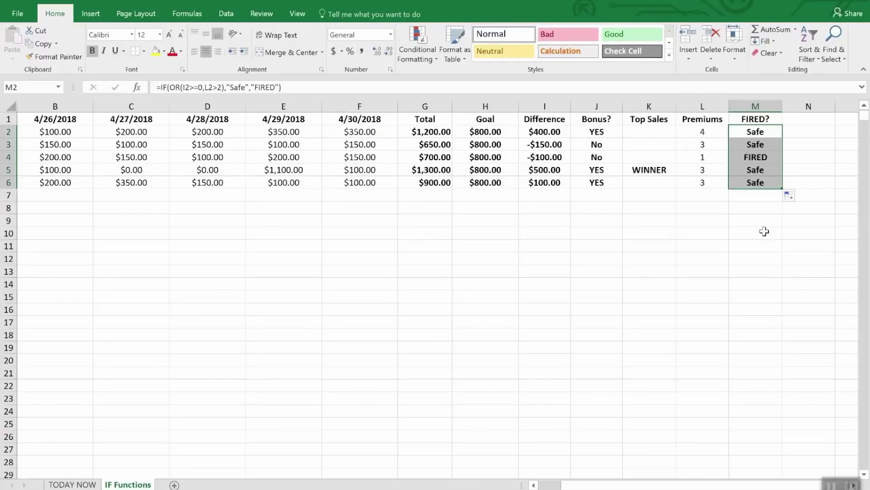
click(542, 159)
click(704, 157)
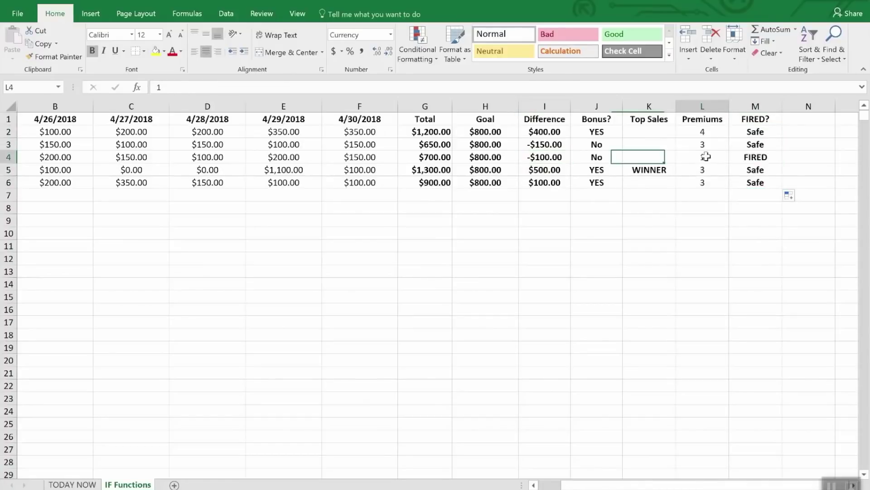